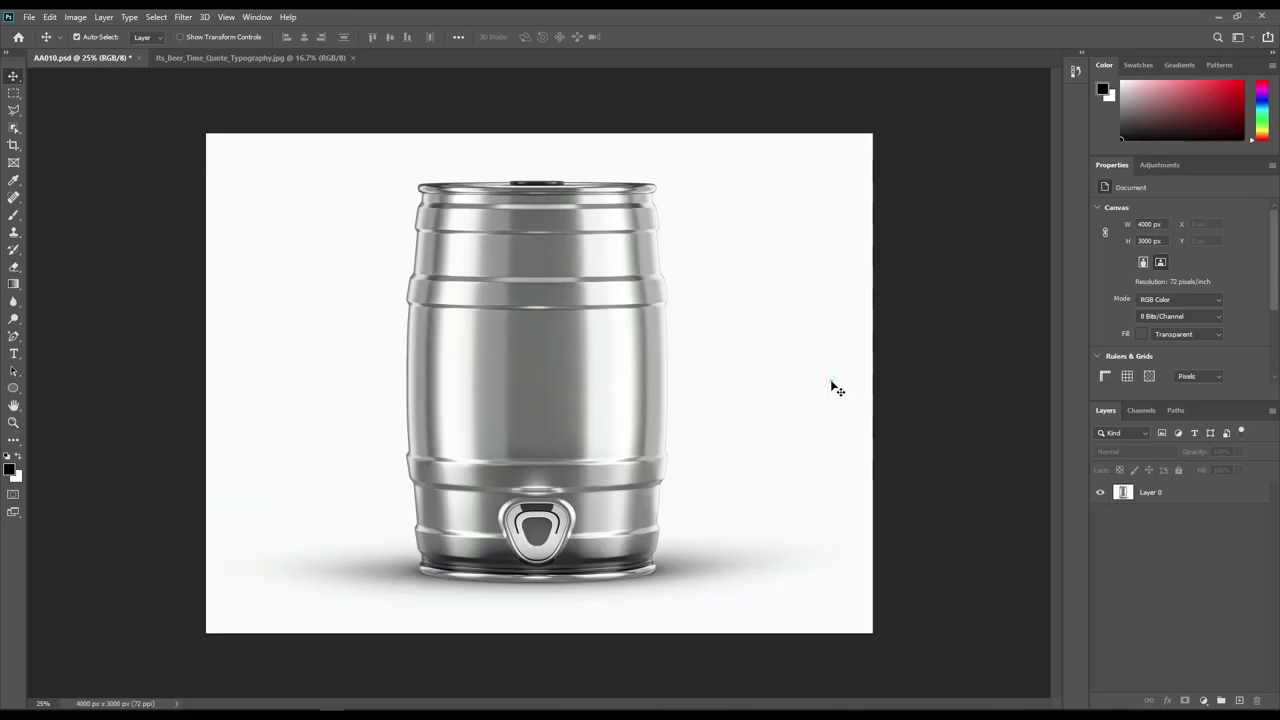
Select Layer 0, the silver keg photo in AA010.psd
left_click(832, 387)
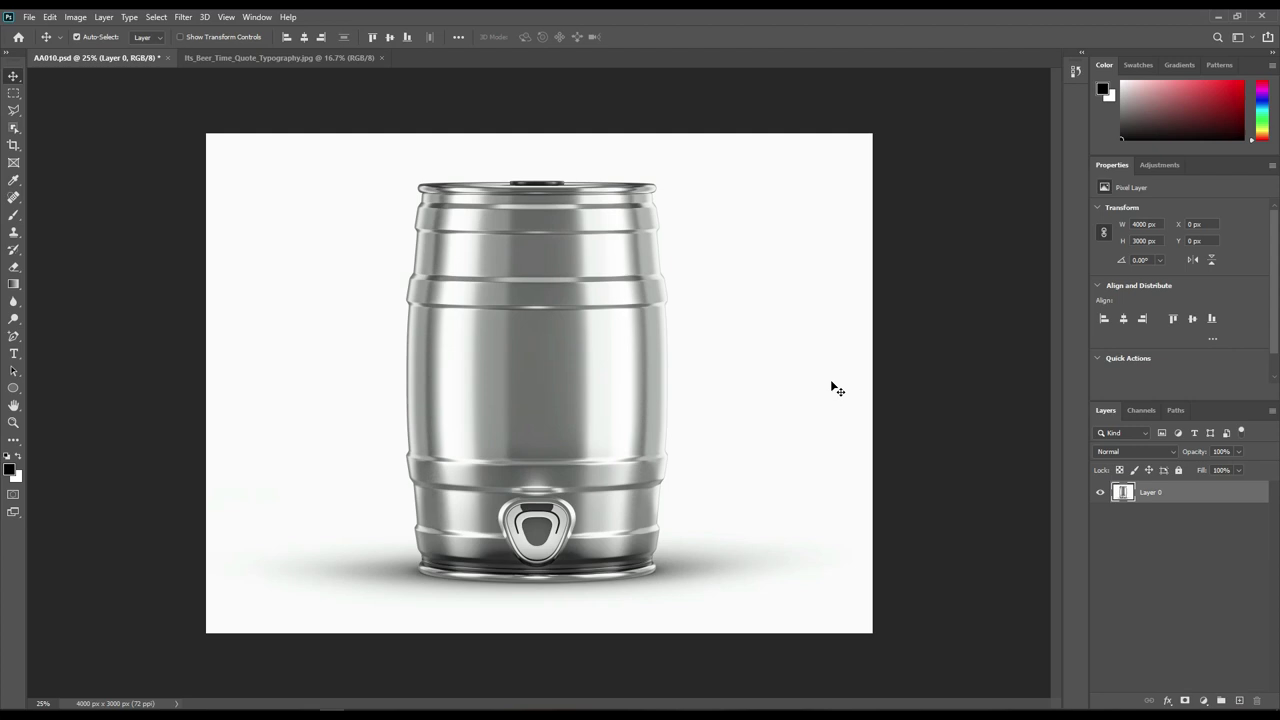
Choose the Pen Tool in Path mode and zoom in on the keg's top rim
left_click(12, 340)
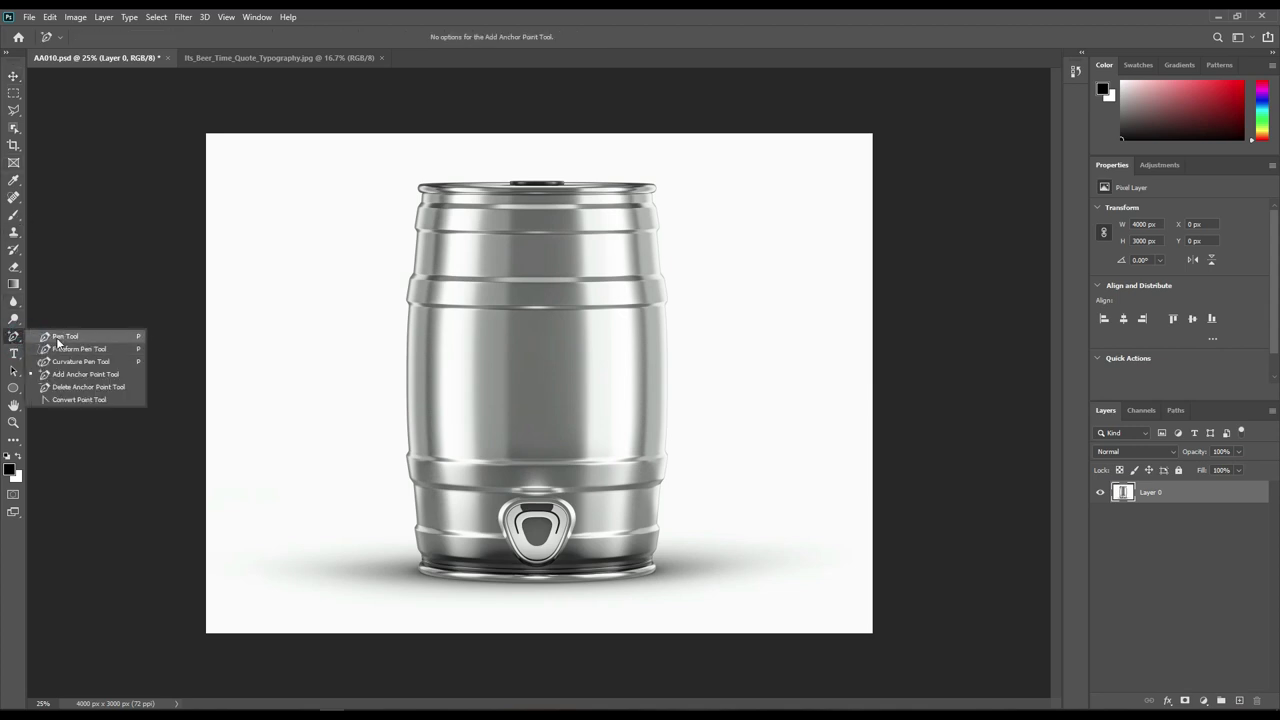
left_click(65, 340)
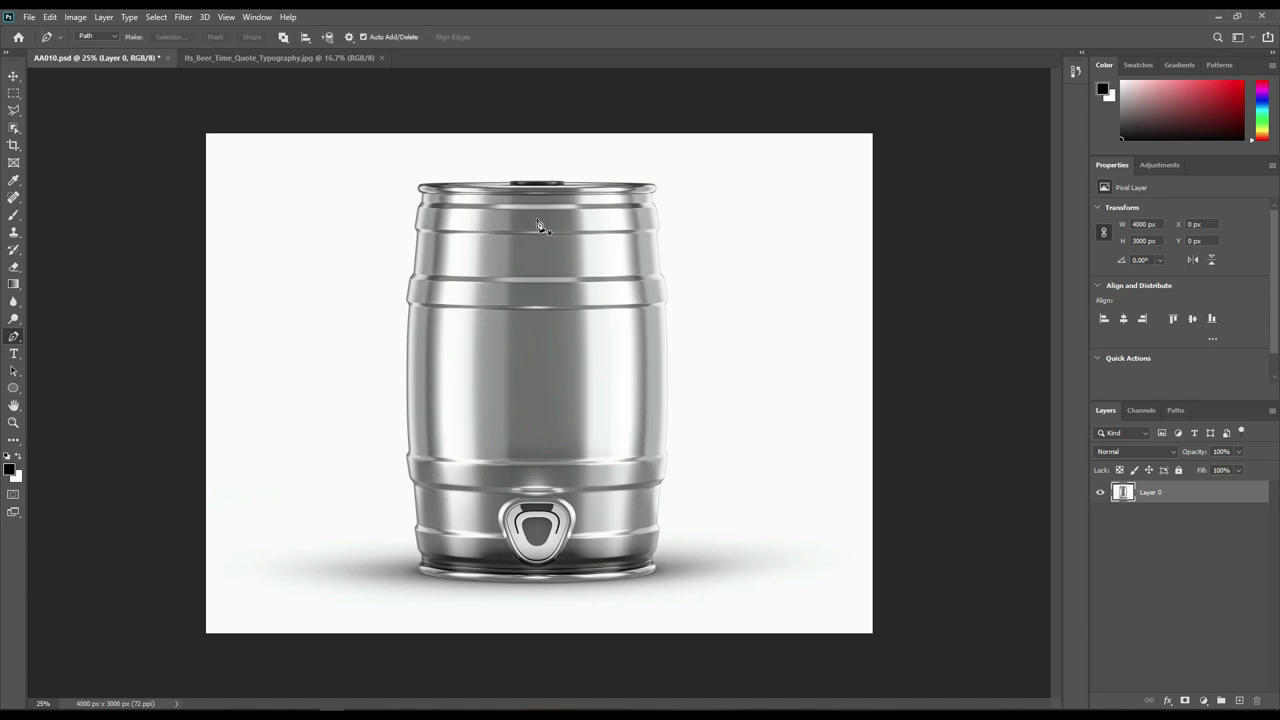
key("ctrl+plus")
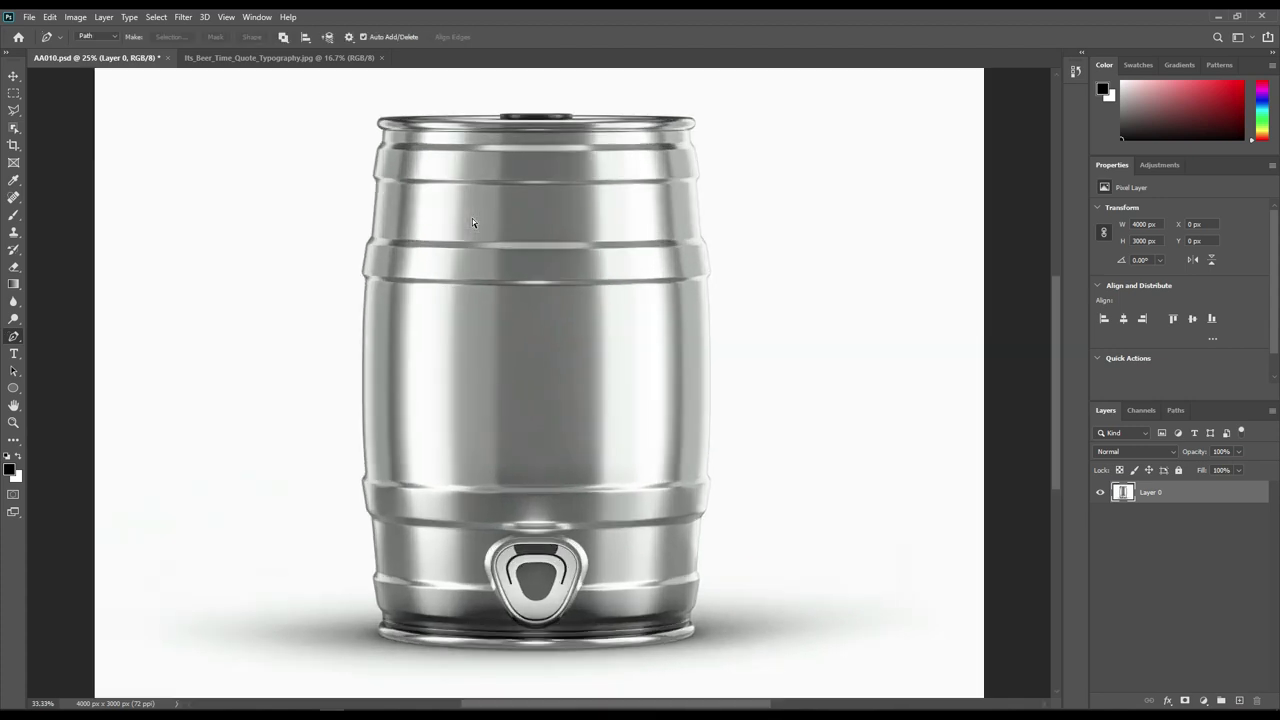
key("ctrl+plus")
key("ctrl+plus")
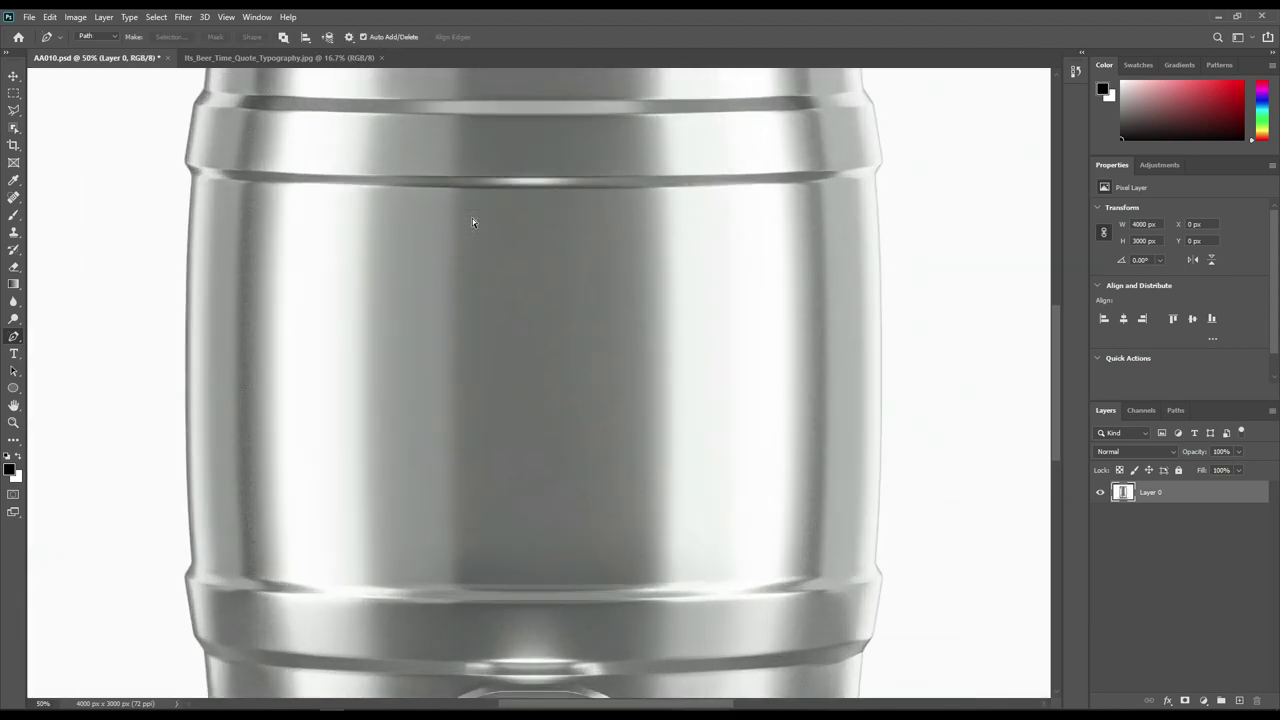
key("ctrl+plus")
left_click_drag(273, 178, 400, 420)
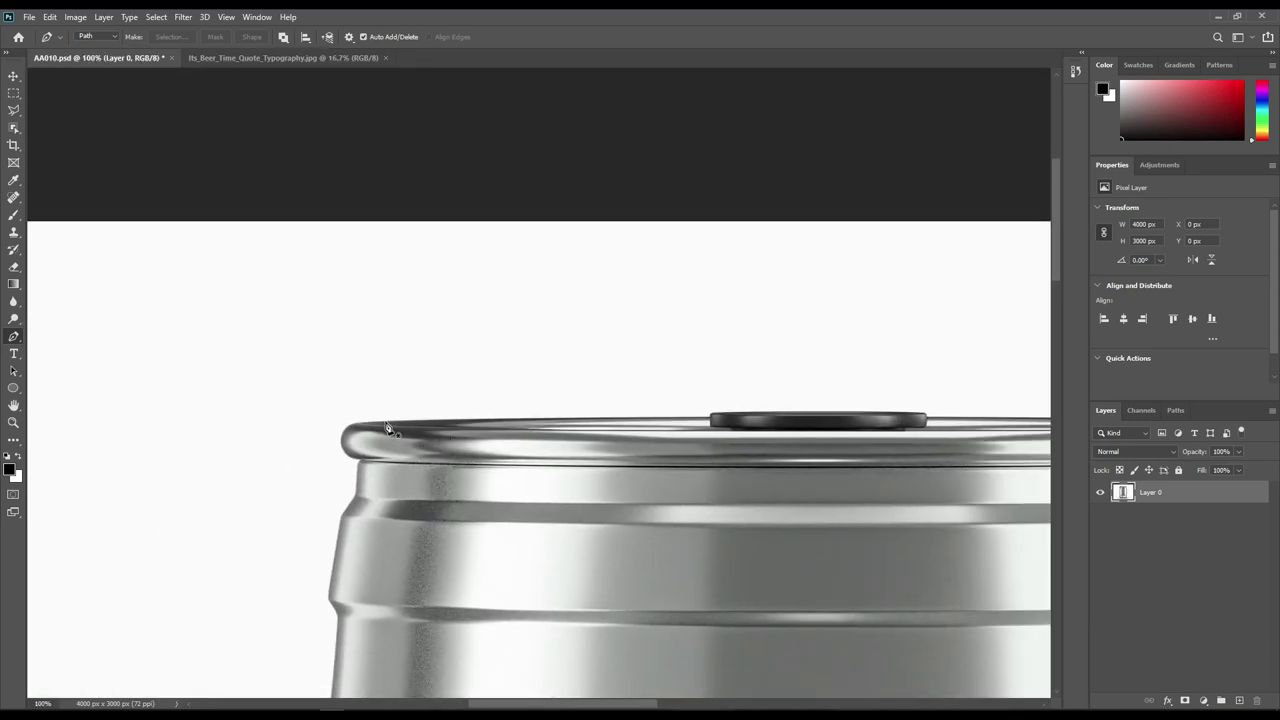
Start the path at the top rim and place anchors down the keg's left edge
left_click(370, 421)
left_click(359, 459)
left_click(358, 486)
left_click(348, 506)
left_click(339, 525)
left_click(330, 584)
scroll(410, 473, "down", 3)
left_click(373, 450)
left_click(376, 468)
left_click(364, 607)
left_click(352, 648)
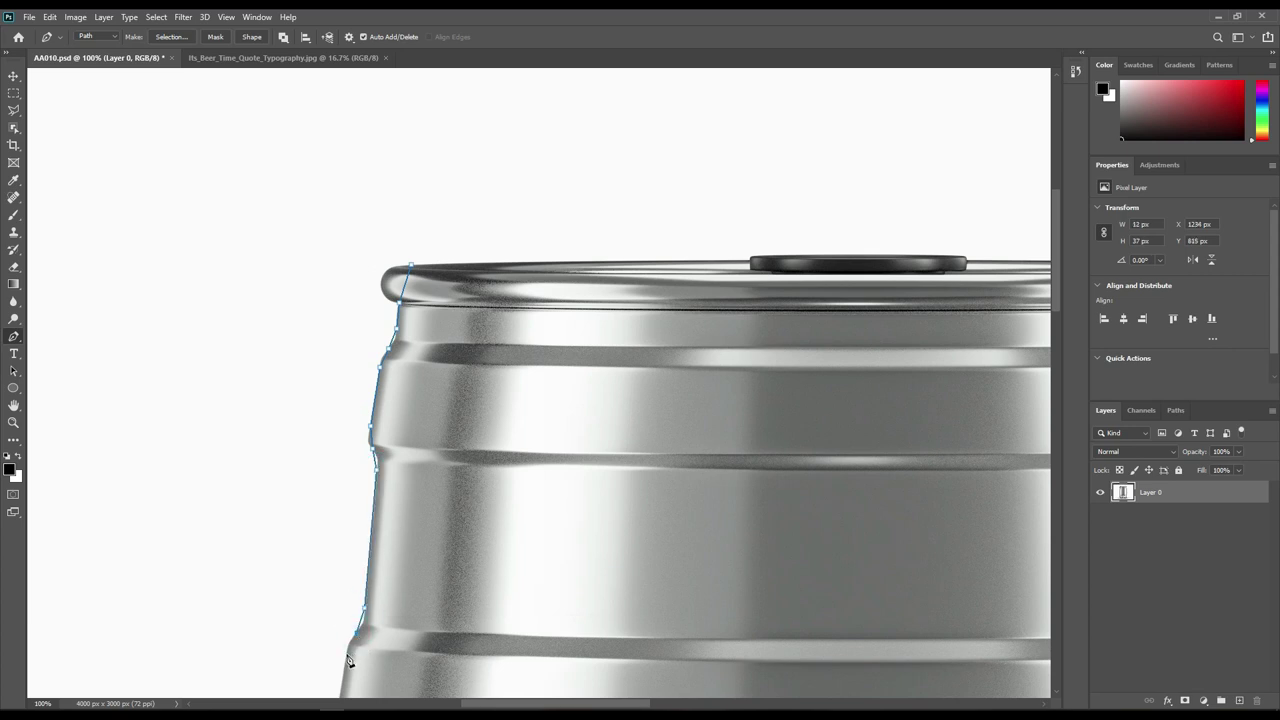
scroll(409, 663, "down", 3)
left_click(402, 494)
Continue the anchors down the left side to the keg's base
scroll(506, 534, "down", 2)
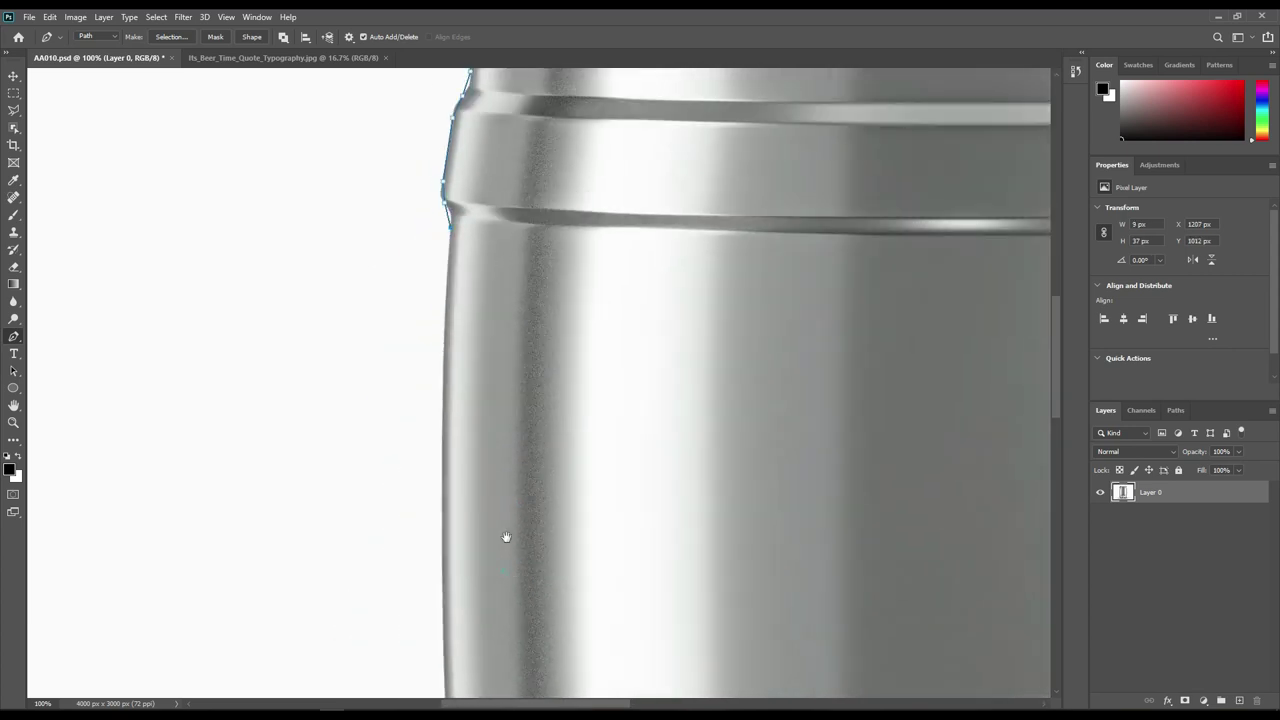
scroll(506, 534, "down", 2)
left_click(472, 424)
left_click(464, 463)
left_click(478, 562)
left_click(490, 592)
scroll(495, 590, "down", 3)
left_click(481, 538)
scroll(470, 560, "down", 3)
left_click(458, 456)
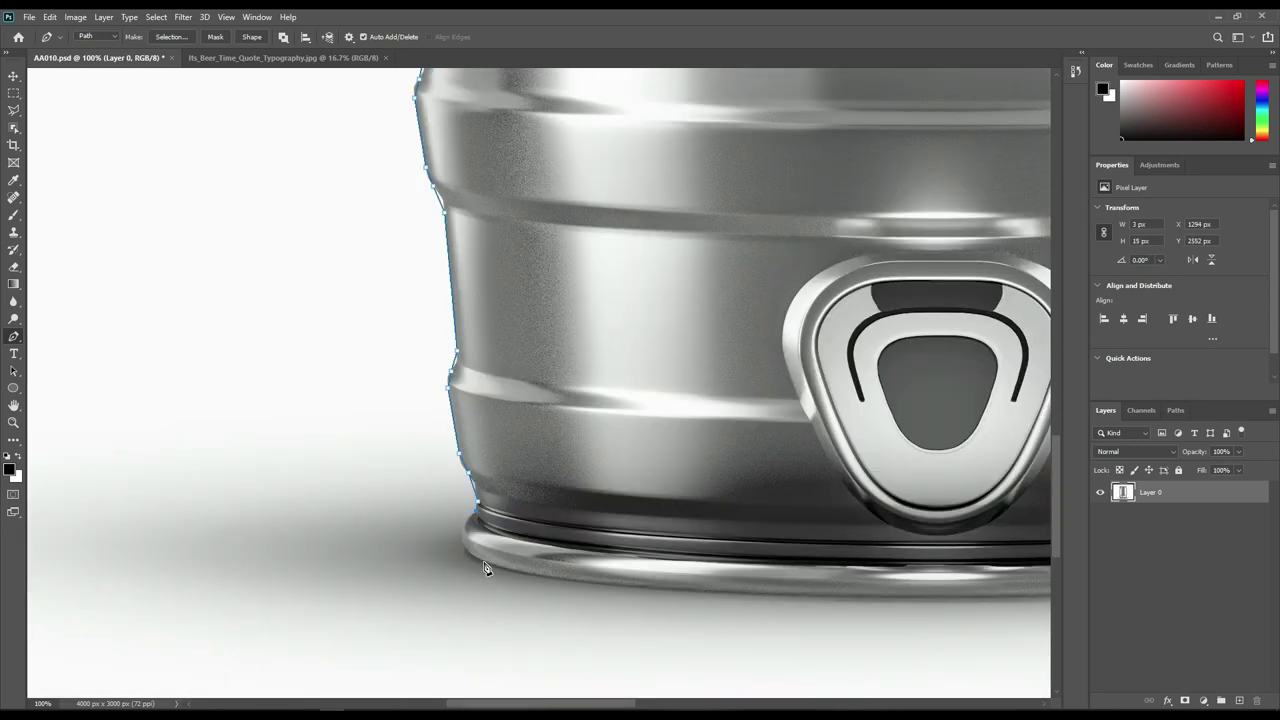
Run anchors up the keg's right edge and close the outline at the top rim
left_click(790, 420)
scroll(800, 300, "up", 3)
left_click(773, 390)
left_click(797, 268)
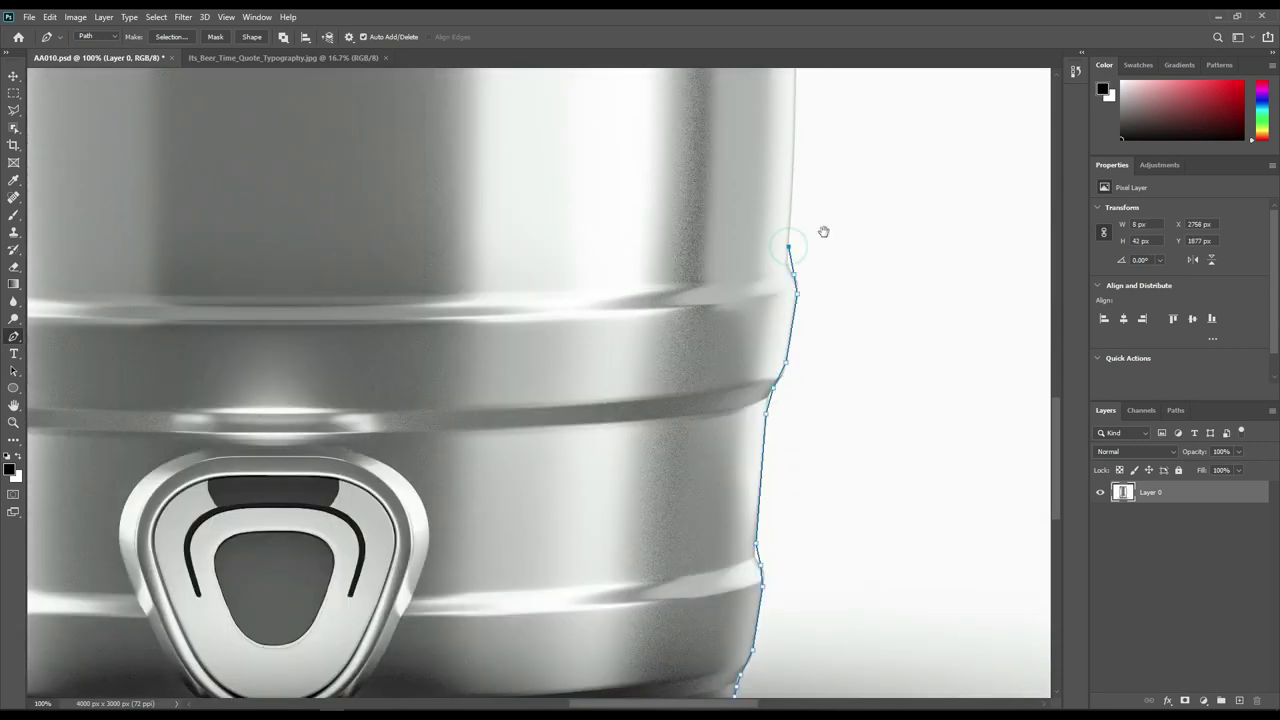
scroll(823, 229, "up", 3)
scroll(789, 294, "up", 3)
scroll(760, 370, "up", 2)
left_click(484, 258)
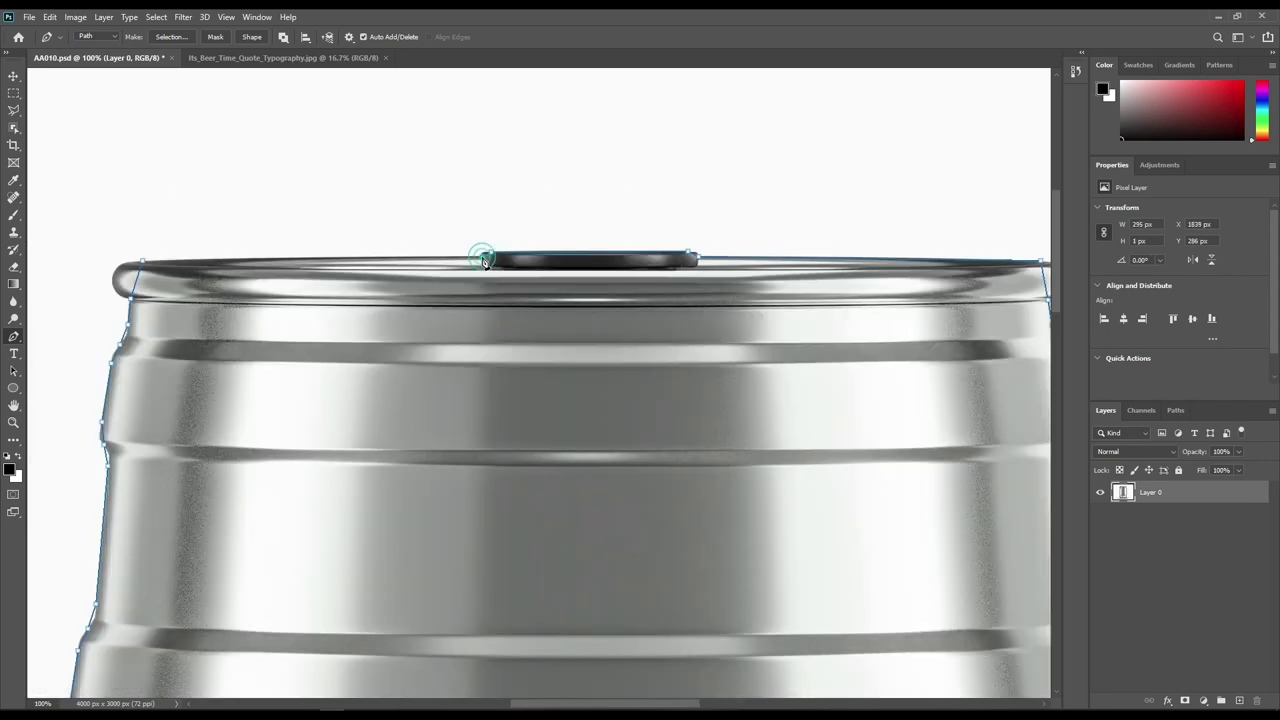
key("ctrl+0")
With the Add Anchor Point Tool, curve the path around the rounded top rim
right_click(14, 336)
left_click(60, 371)
scroll(476, 328, "up", 5)
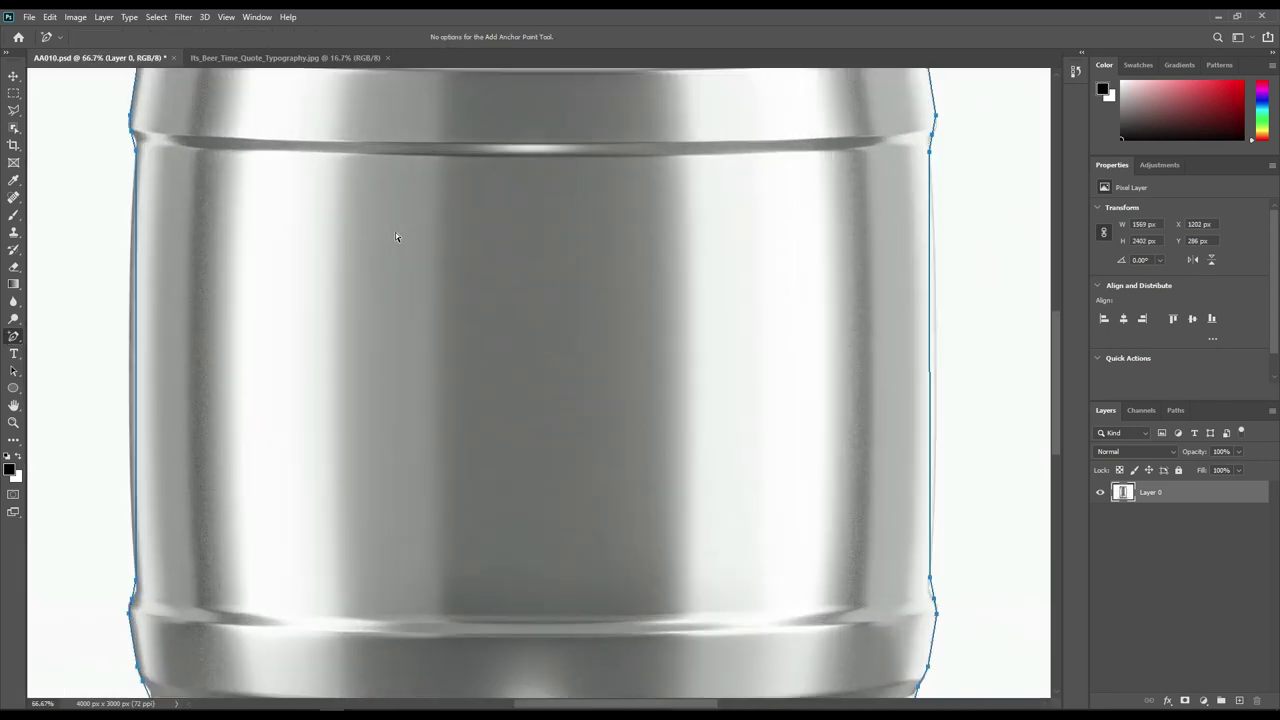
scroll(397, 237, "up", 3)
scroll(500, 443, "up", 3)
scroll(297, 606, "up", 3)
left_click_drag(352, 506, 503, 366)
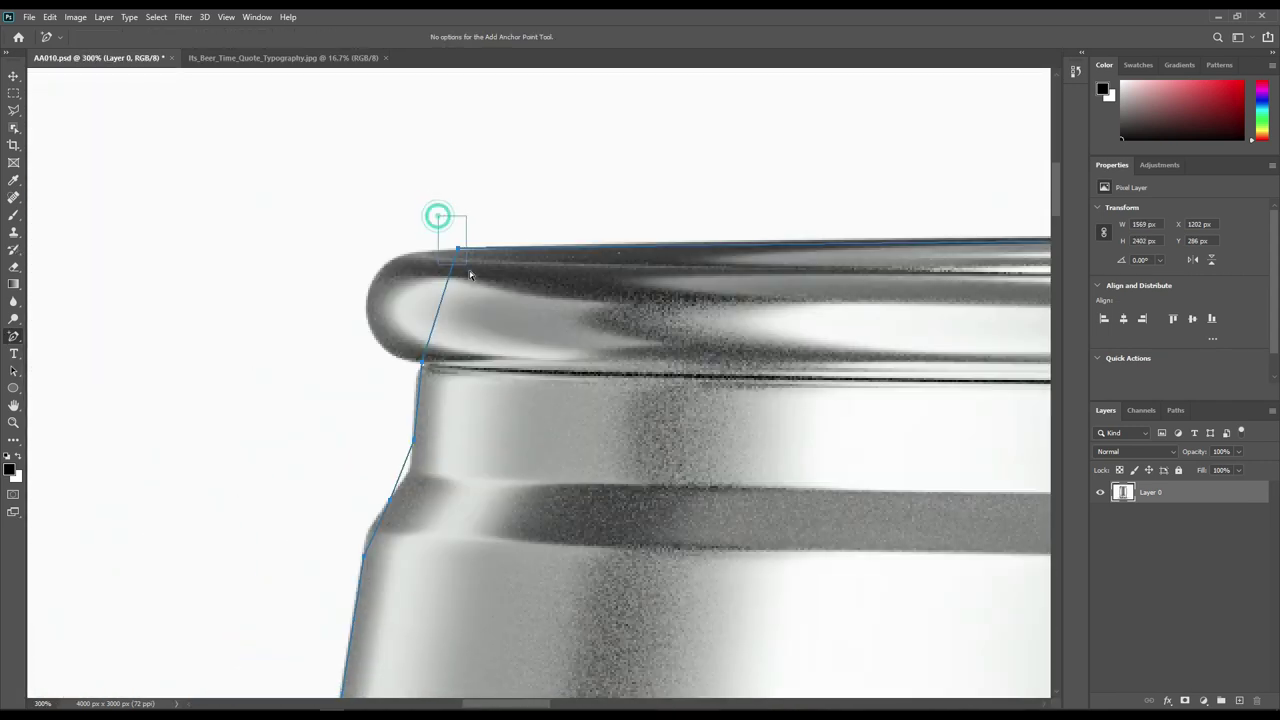
left_click_drag(368, 298, 371, 259)
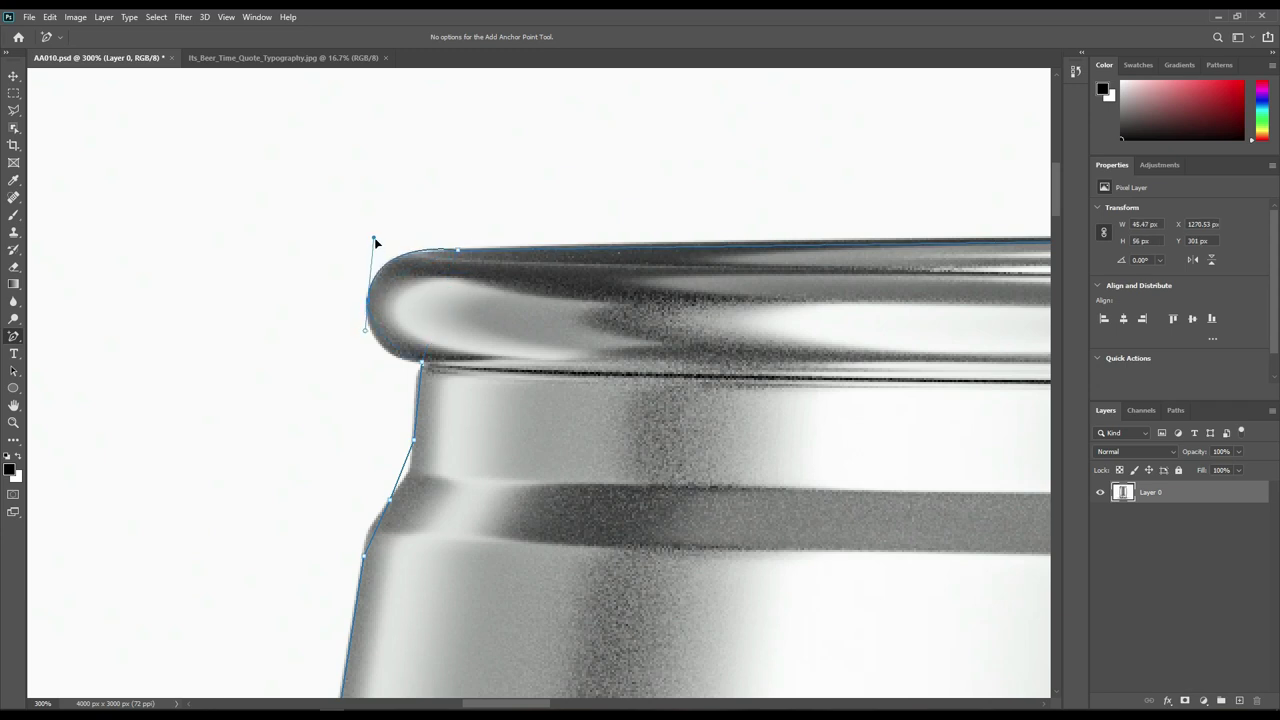
left_click(682, 244)
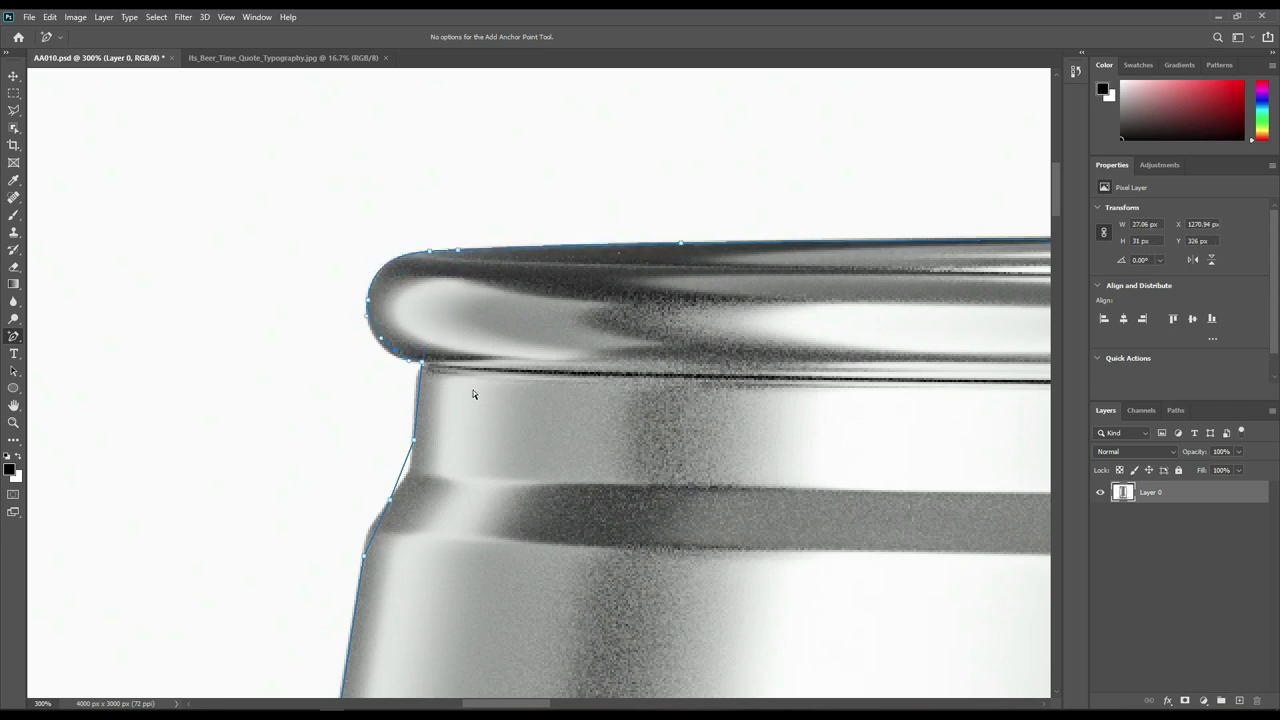
Add anchors along the neck and left edge, reshaping the path around the lower band
left_click(401, 462)
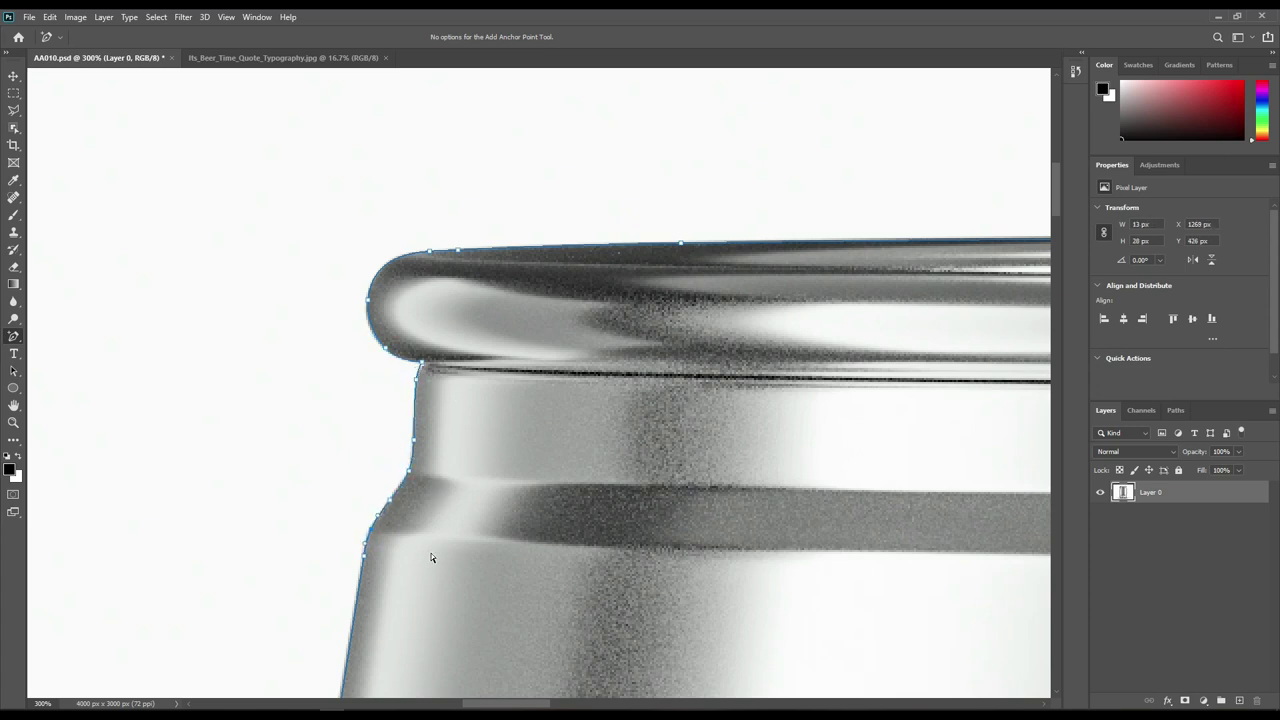
scroll(565, 553, "down", 5)
left_click(432, 277)
left_click(412, 426)
left_click(431, 481)
left_click_drag(431, 481, 441, 494)
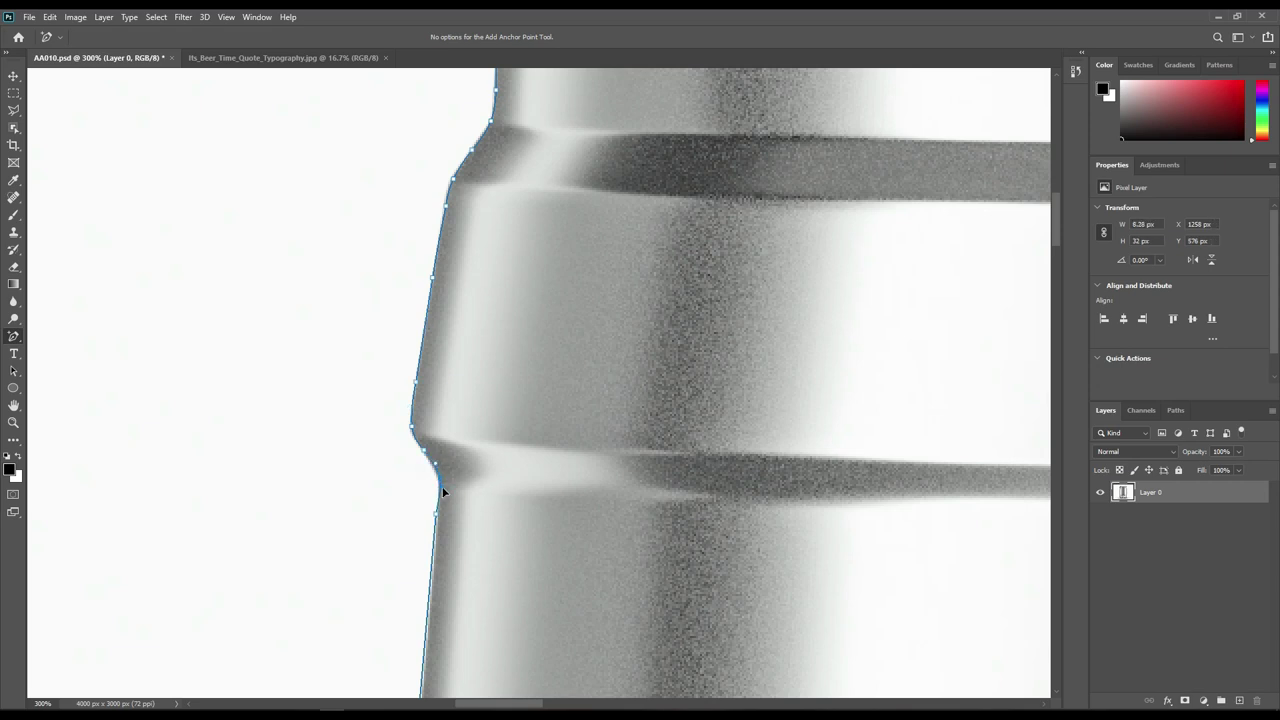
left_click(441, 486)
left_click_drag(553, 658, 540, 240)
left_click(380, 488)
left_click_drag(371, 513, 378, 492)
left_click_drag(338, 573, 326, 577)
Curve the path segments along the upper band and the keg's bulge
left_click_drag(503, 608, 598, 305)
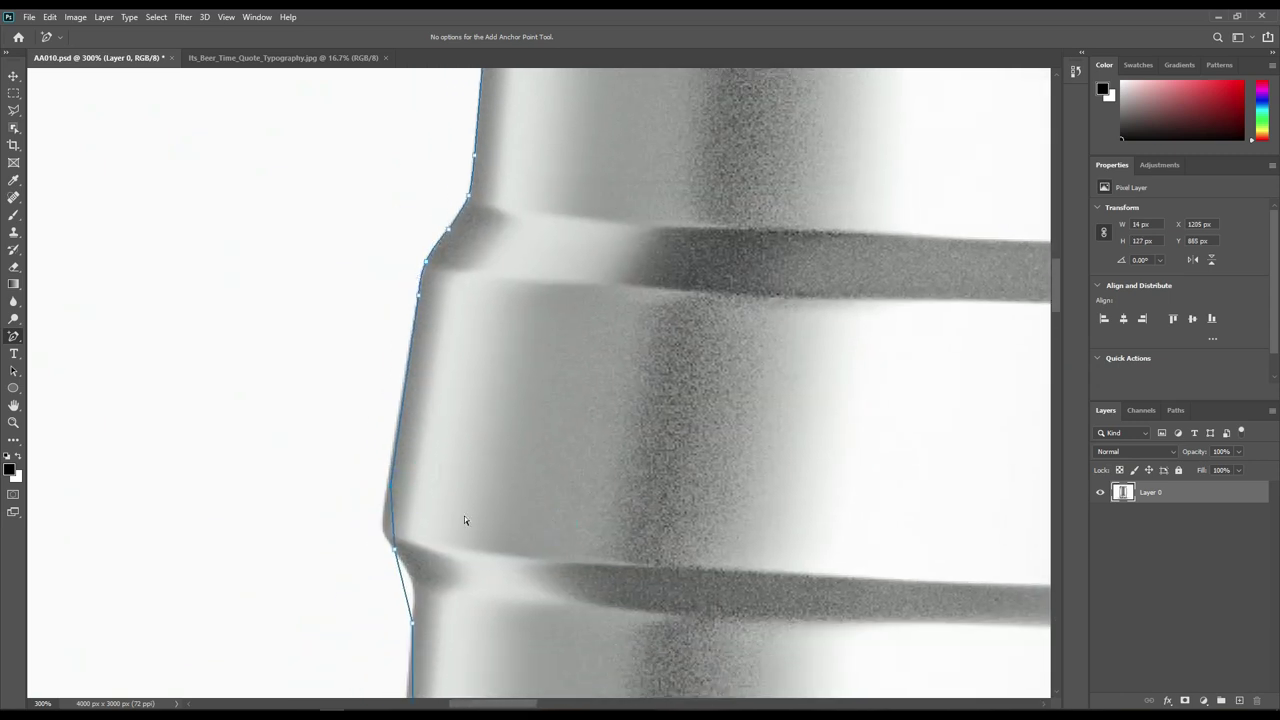
left_click_drag(412, 600, 415, 596)
scroll(591, 403, "down", 5)
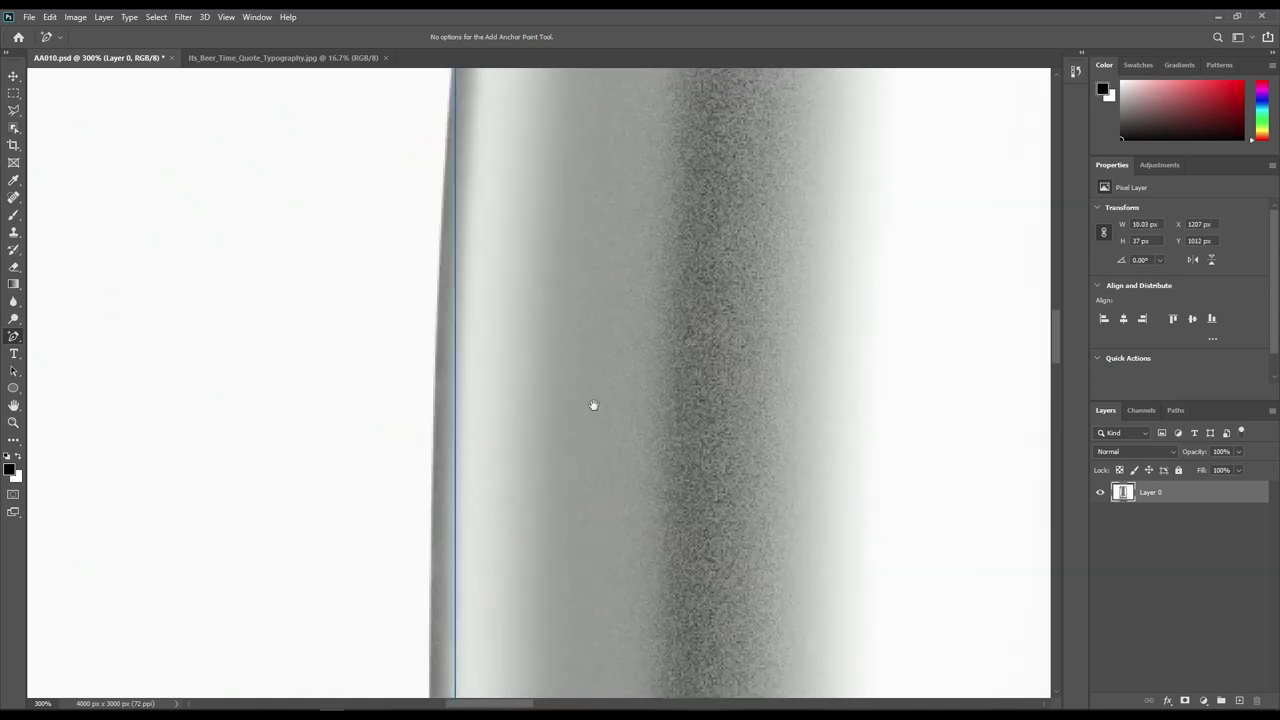
left_click_drag(583, 423, 571, 646)
scroll(571, 646, "down", 3)
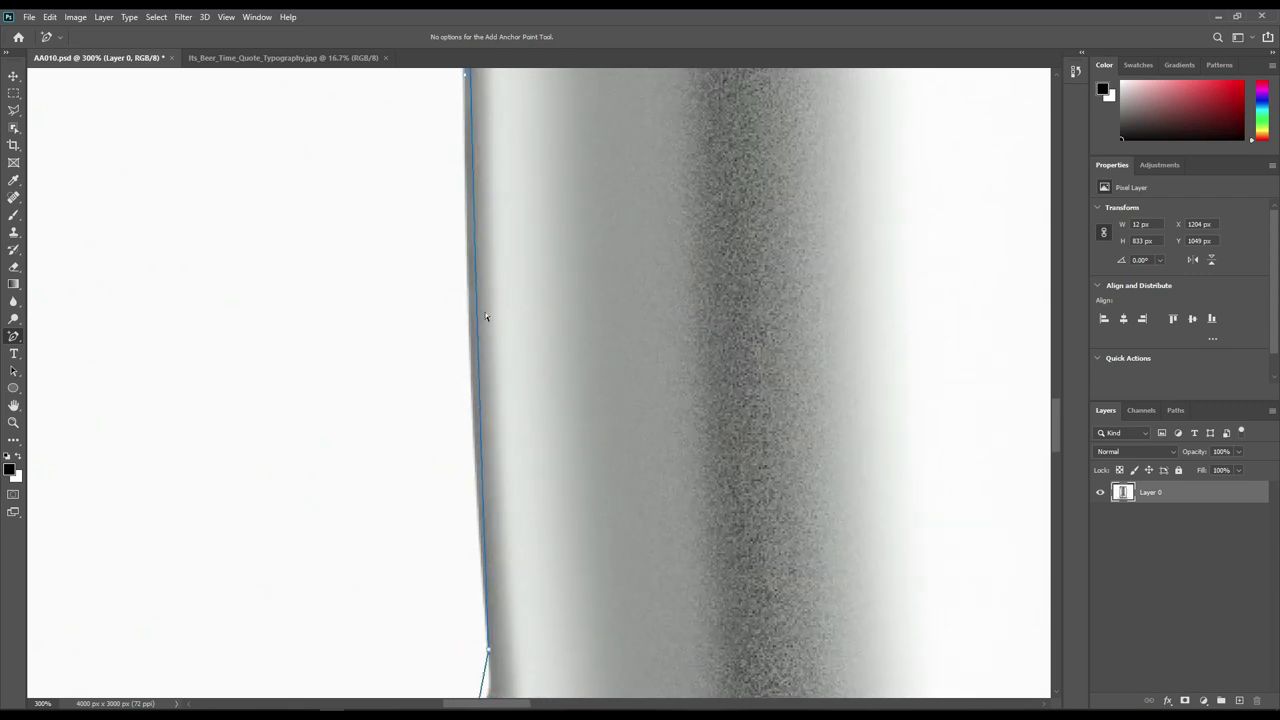
scroll(555, 323, "down", 3)
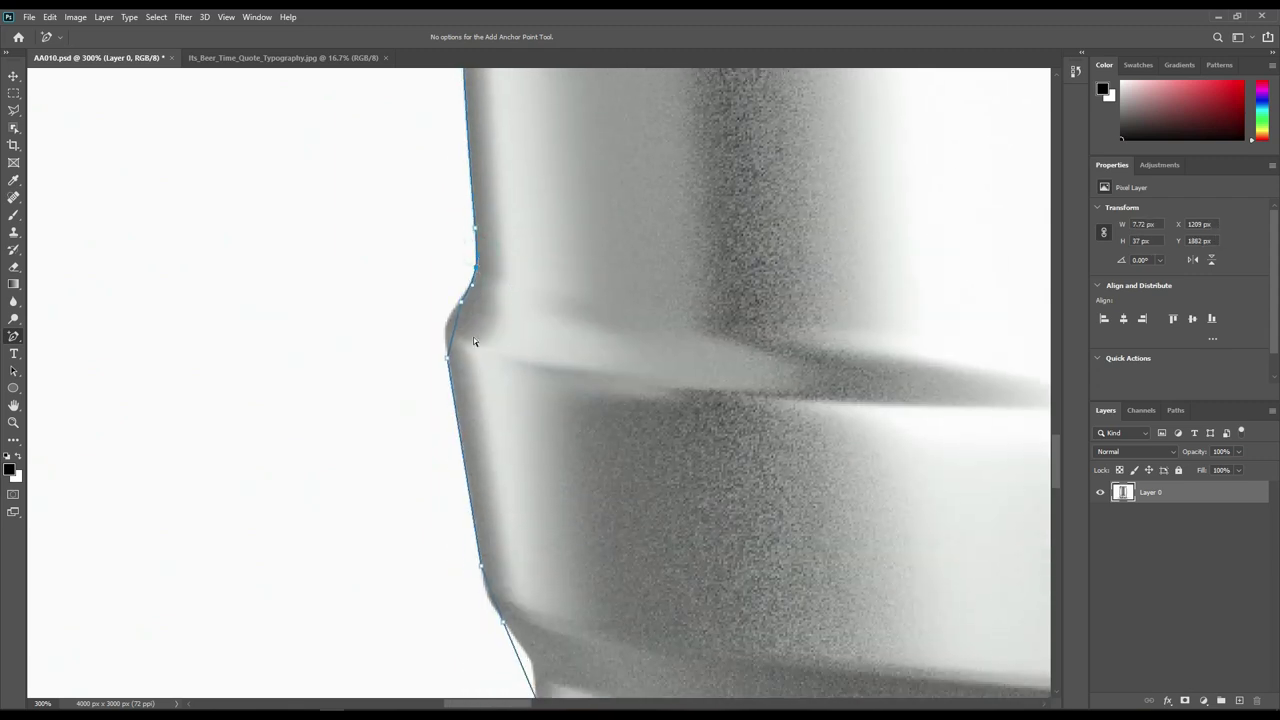
scroll(490, 398, "down", 3)
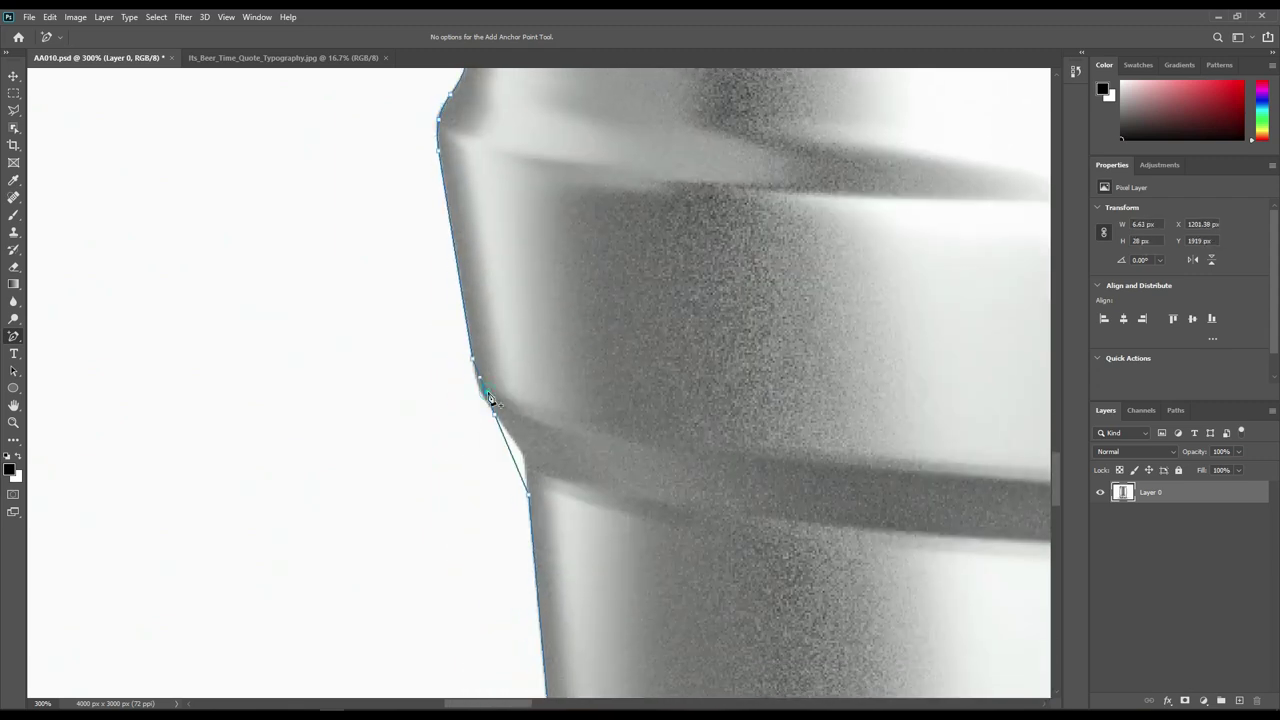
left_click_drag(508, 440, 526, 470)
Add anchors at the next bulges and fit the path to the lower keg edge
left_click(527, 468)
scroll(671, 463, "down", 3)
left_click(472, 416)
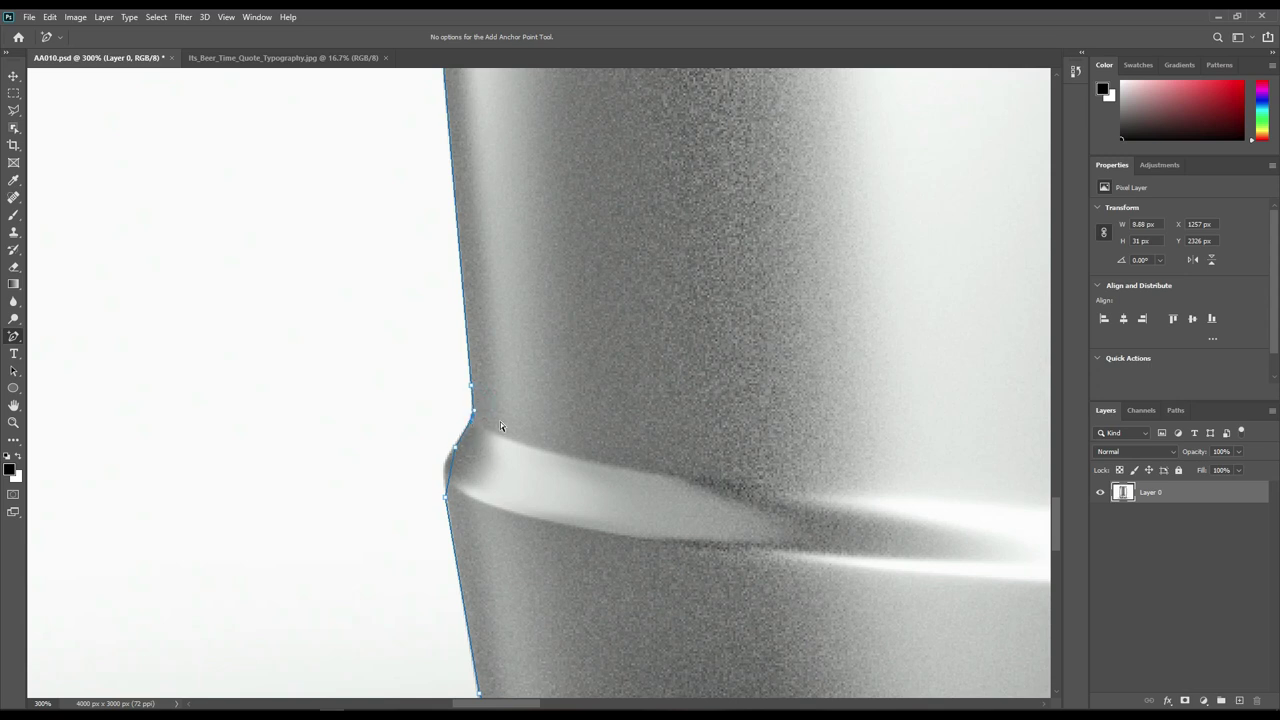
left_click(447, 464)
scroll(518, 457, "down", 2)
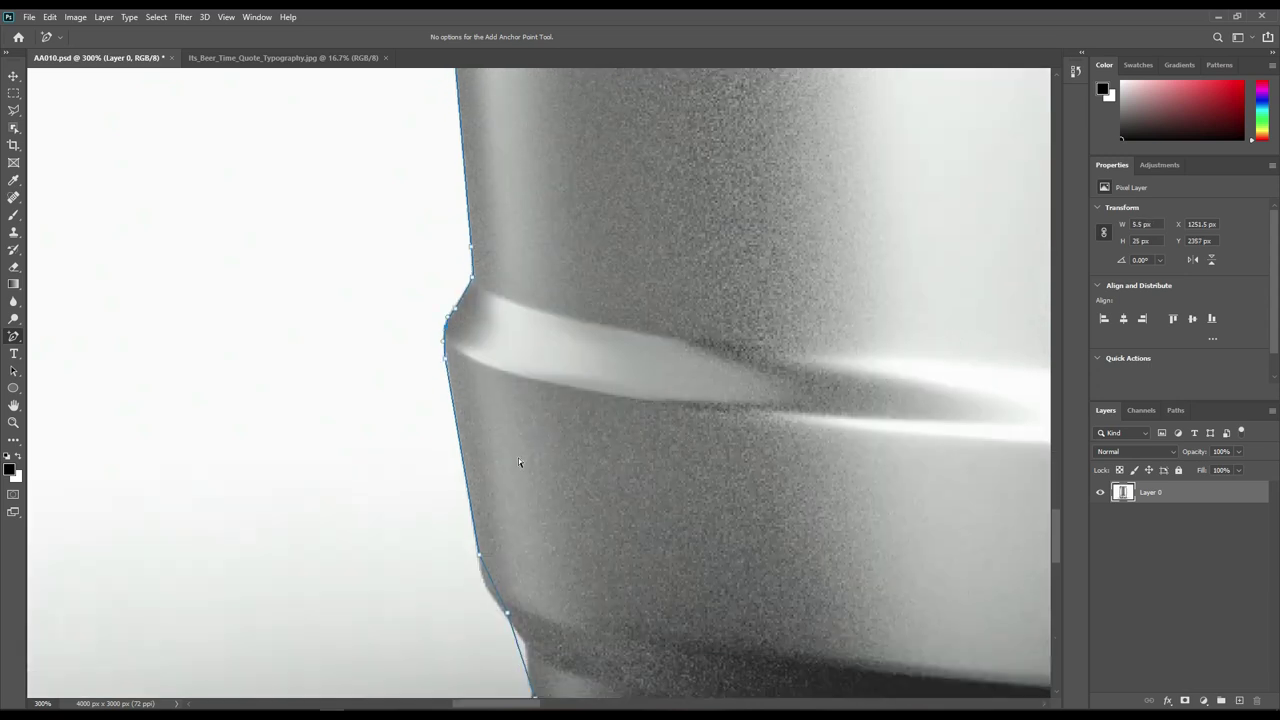
scroll(910, 224, "down", 1)
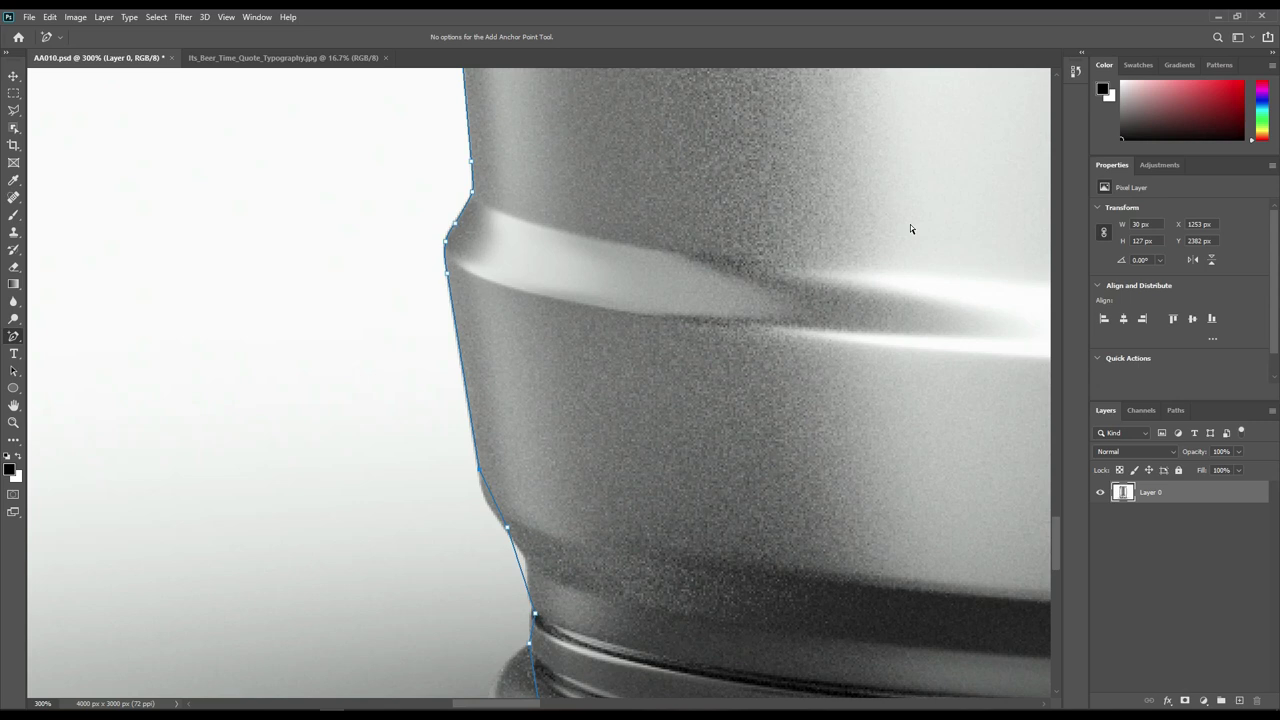
left_click_drag(520, 545, 535, 555)
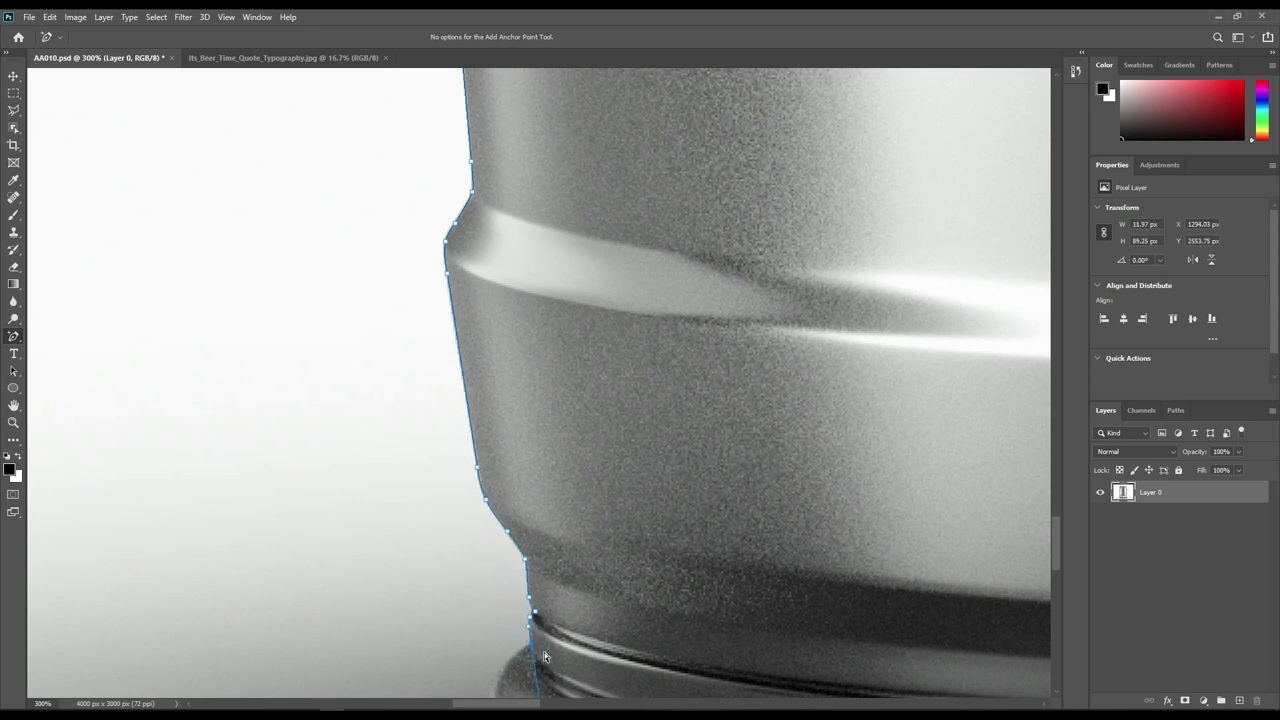
Add anchors along the side wall near the bottom rim and reshape the ridge
scroll(544, 652, "down", 2)
scroll(544, 652, "down", 2)
mouse_move(909, 471)
left_mouse_down()
mouse_move(891, 311)
mouse_move(811, 238)
left_mouse_up()
scroll(808, 423, "up", 5)
scroll(716, 411, "up", 3)
left_click(700, 291)
scroll(760, 350, "down", 2)
left_click(806, 371)
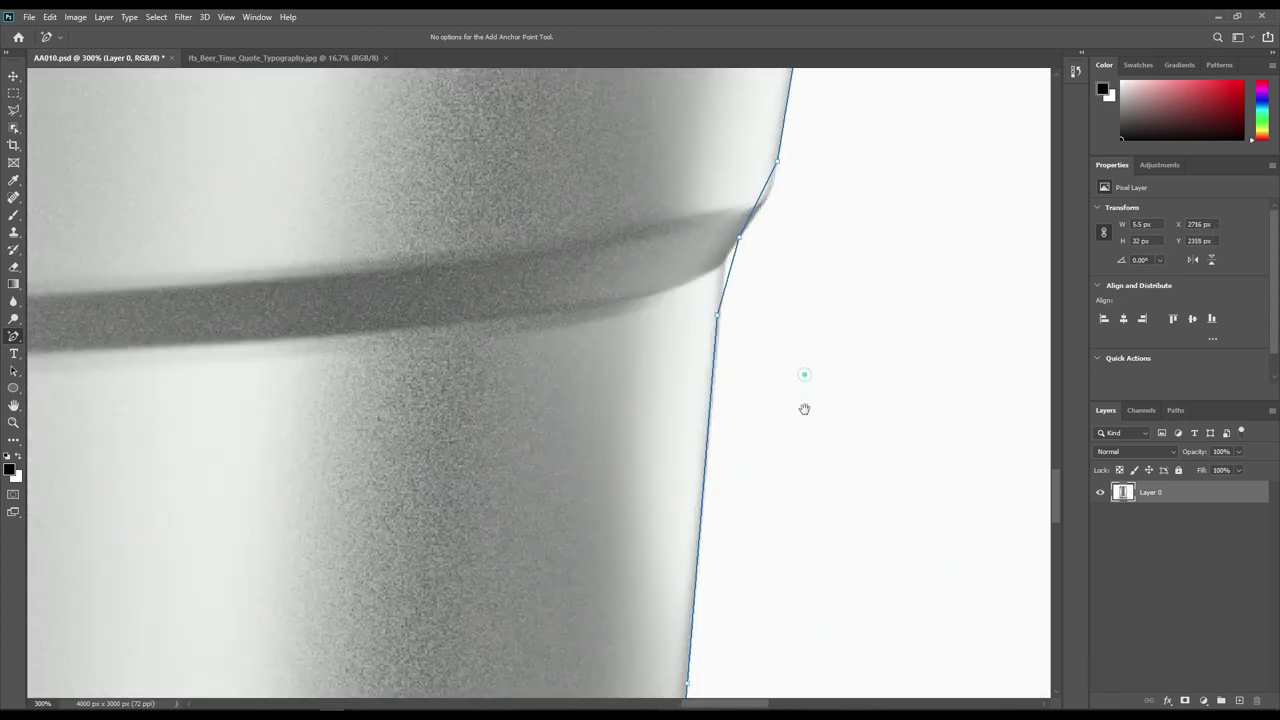
scroll(726, 337, "up", 1)
left_click(734, 271)
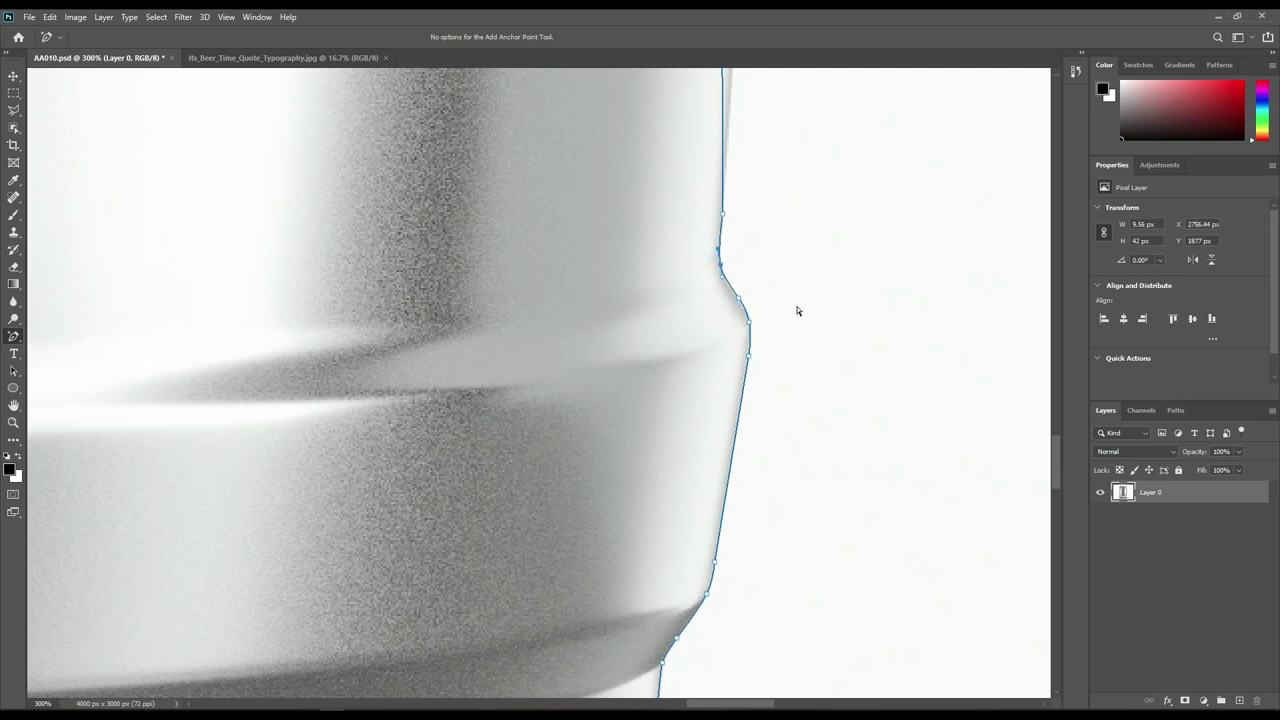
Add anchors at the right-side ridges so the path hugs the edge
scroll(760, 351, "up", 5)
scroll(723, 476, "down", 3)
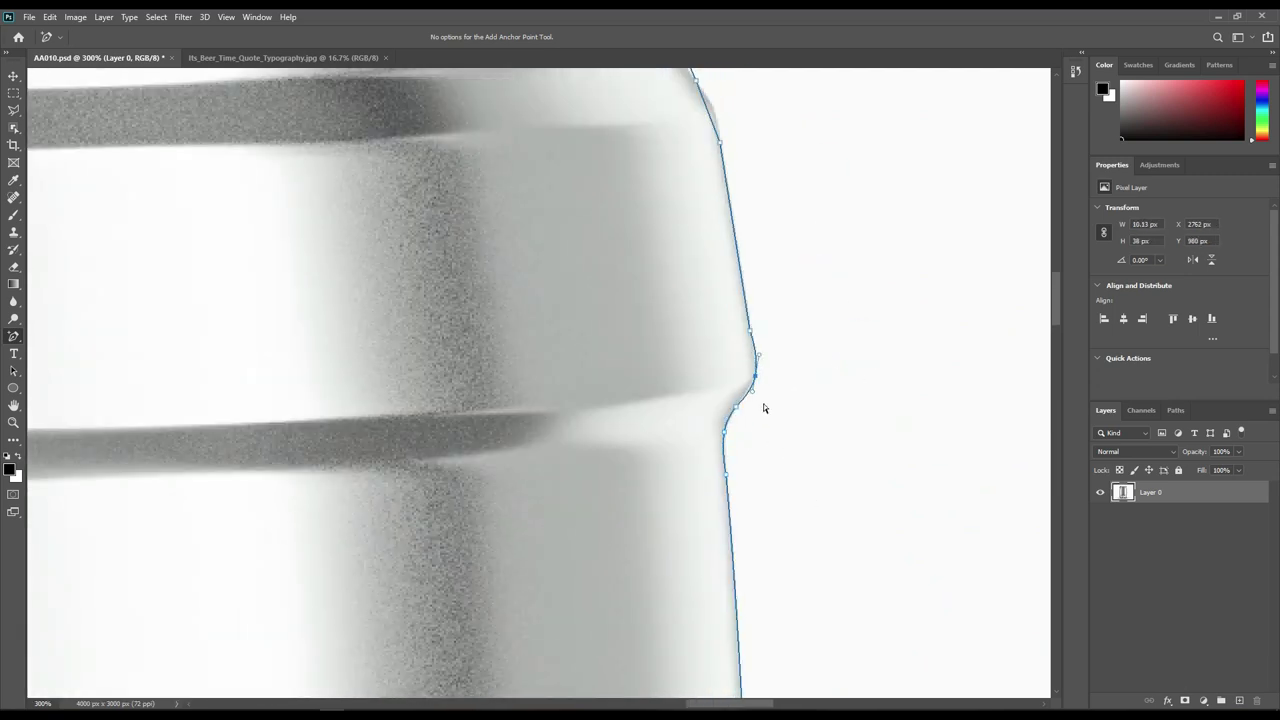
scroll(757, 343, "up", 3)
left_click(643, 265)
scroll(643, 265, "down", 3)
left_click(643, 171)
scroll(640, 170, "up", 1)
mouse_move(612, 253)
left_mouse_down()
mouse_move(580, 205)
mouse_move(352, 155)
mouse_move(628, 440)
mouse_move(480, 320)
left_mouse_up()
scroll(551, 194, "up", 3)
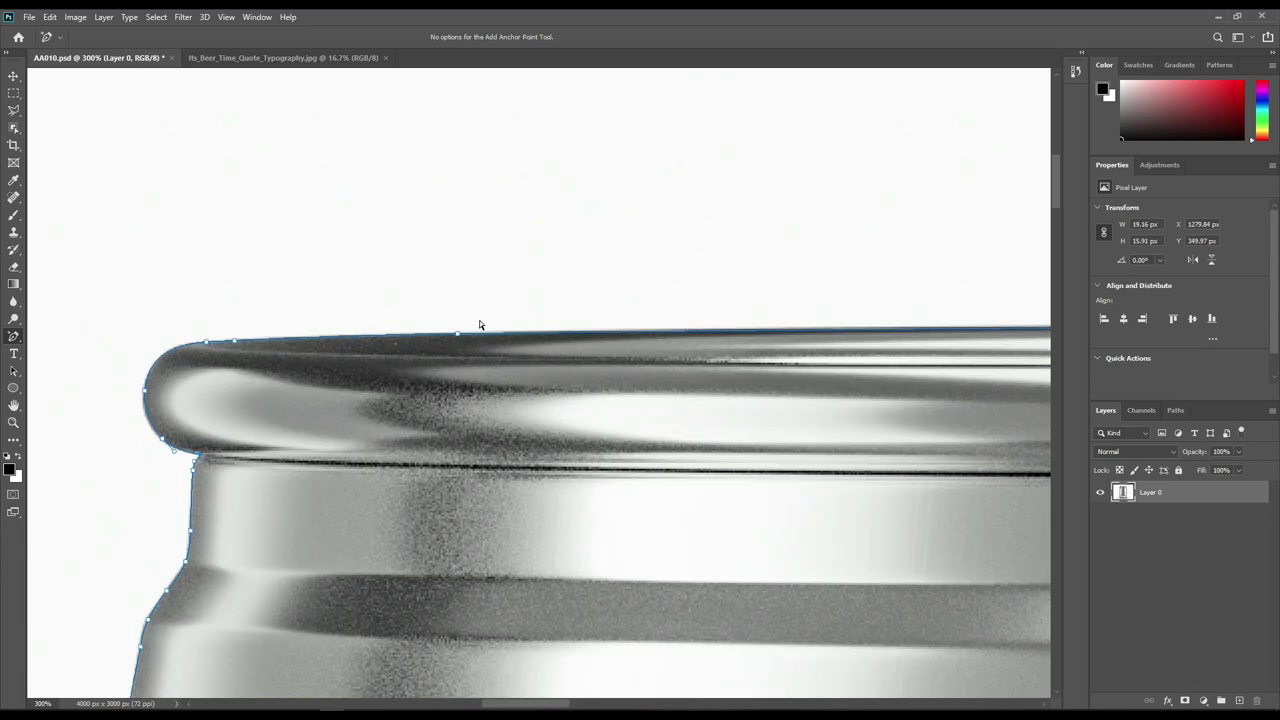
Convert the keg path into a New Selection with 0-pixel feather radius
key("ctrl+0")
key("Escape")
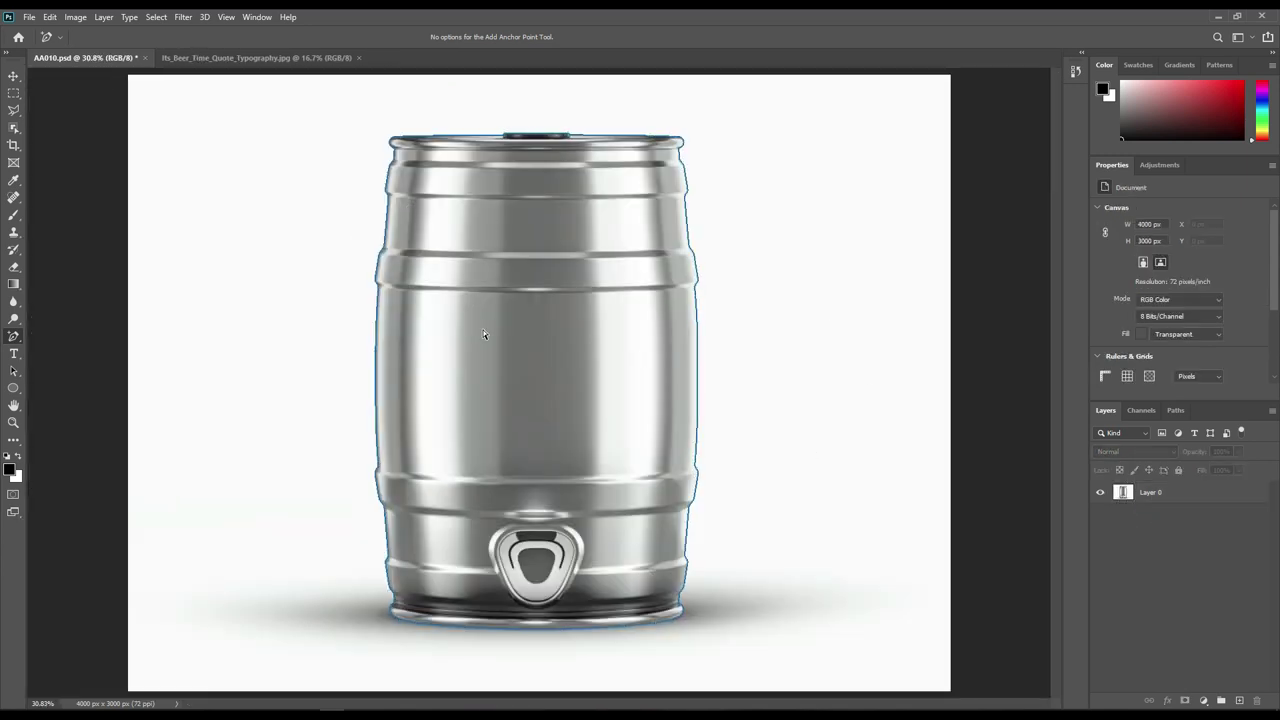
right_click(460, 258)
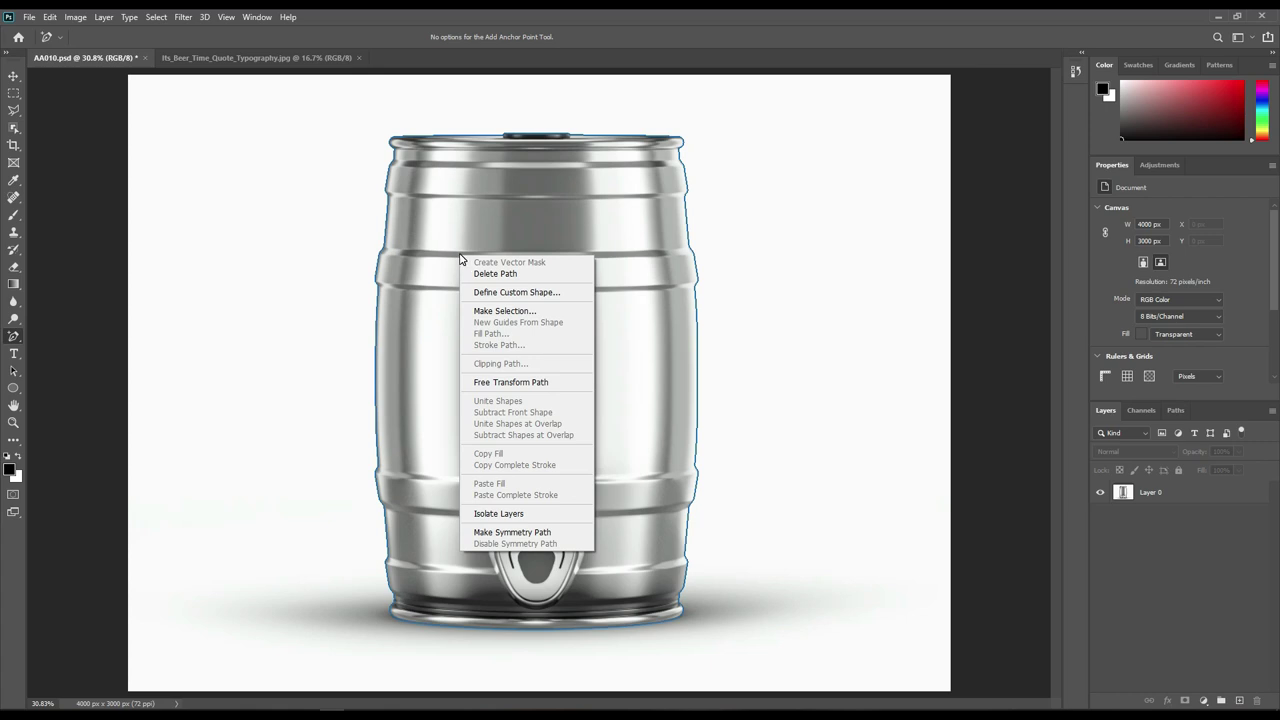
left_click(491, 314)
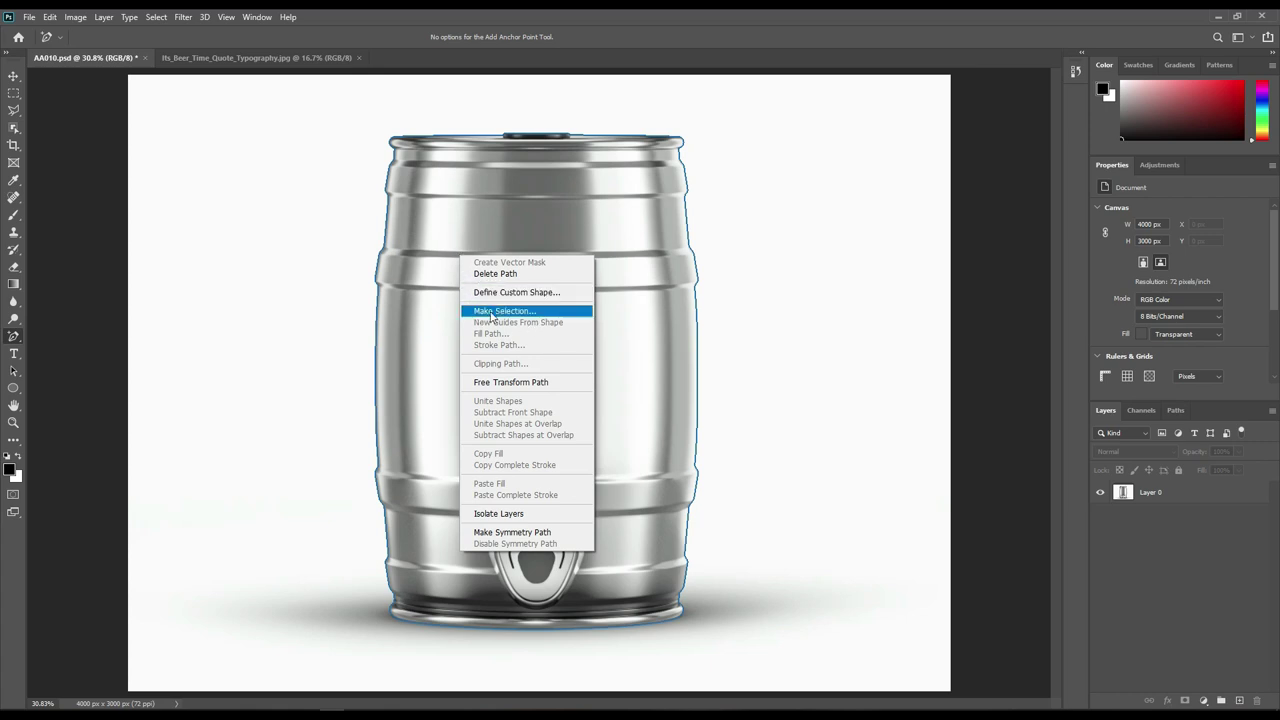
left_click(558, 316)
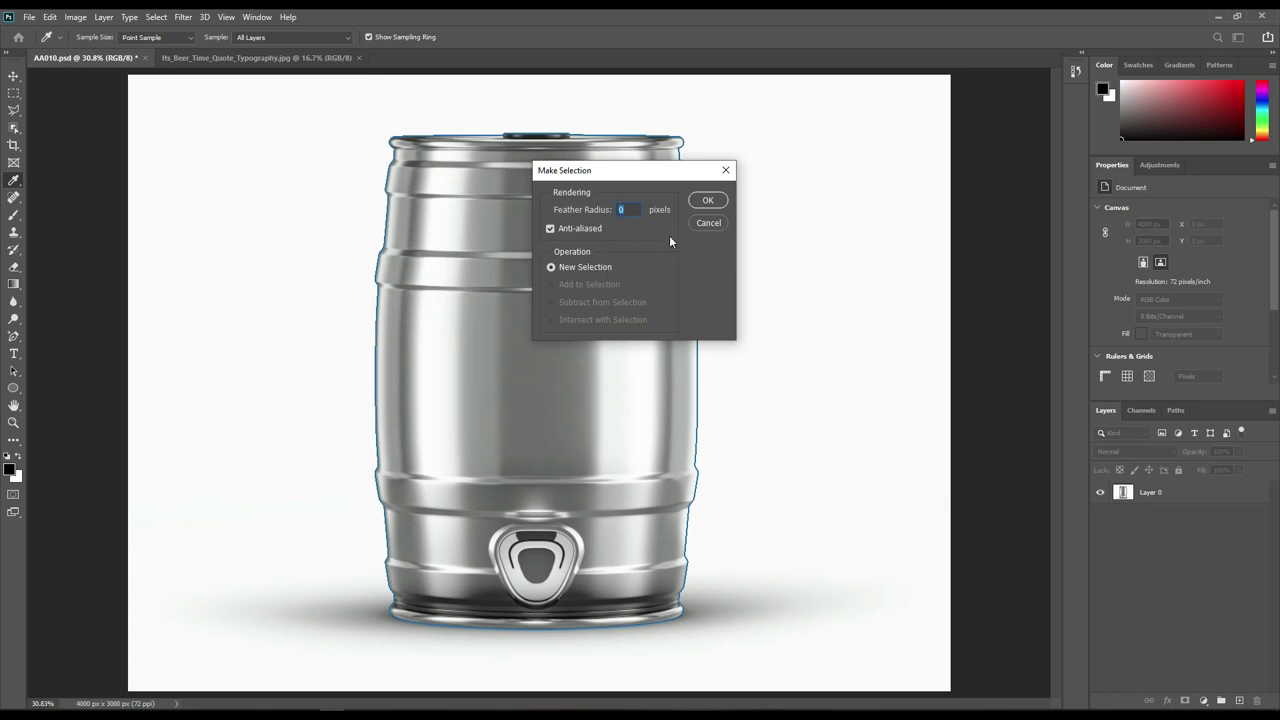
left_click(706, 201)
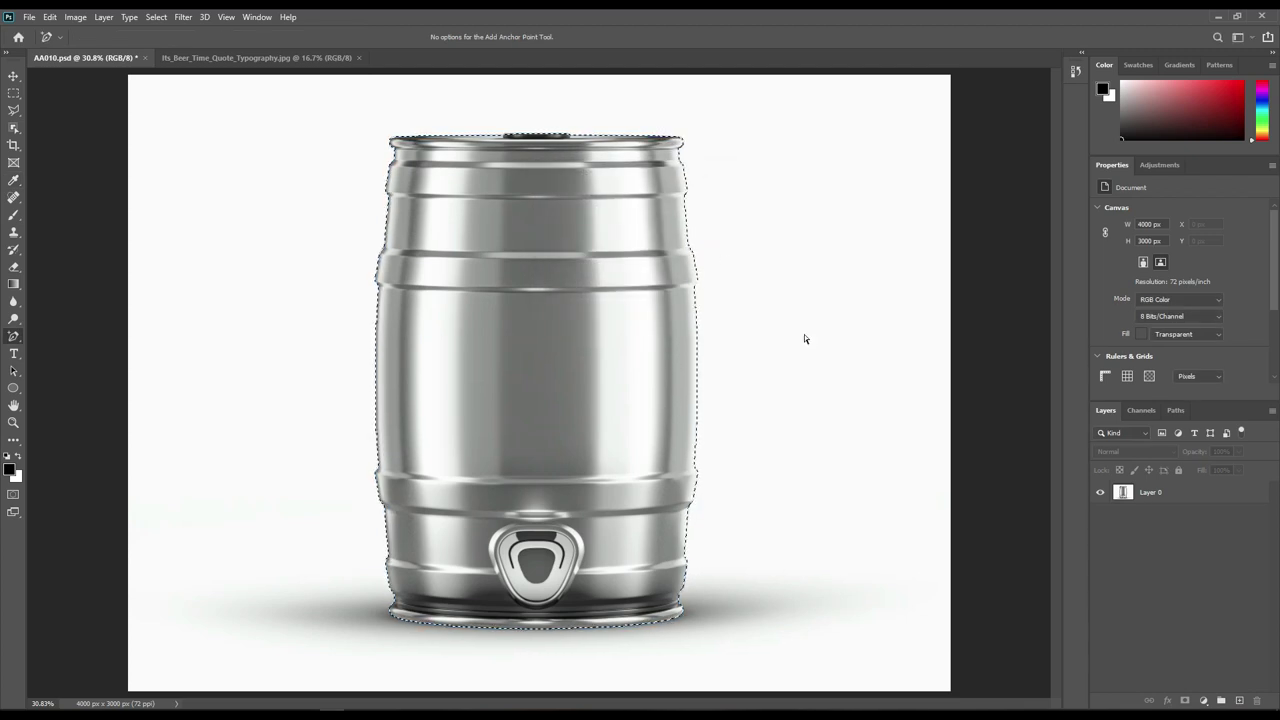
left_click(1150, 492)
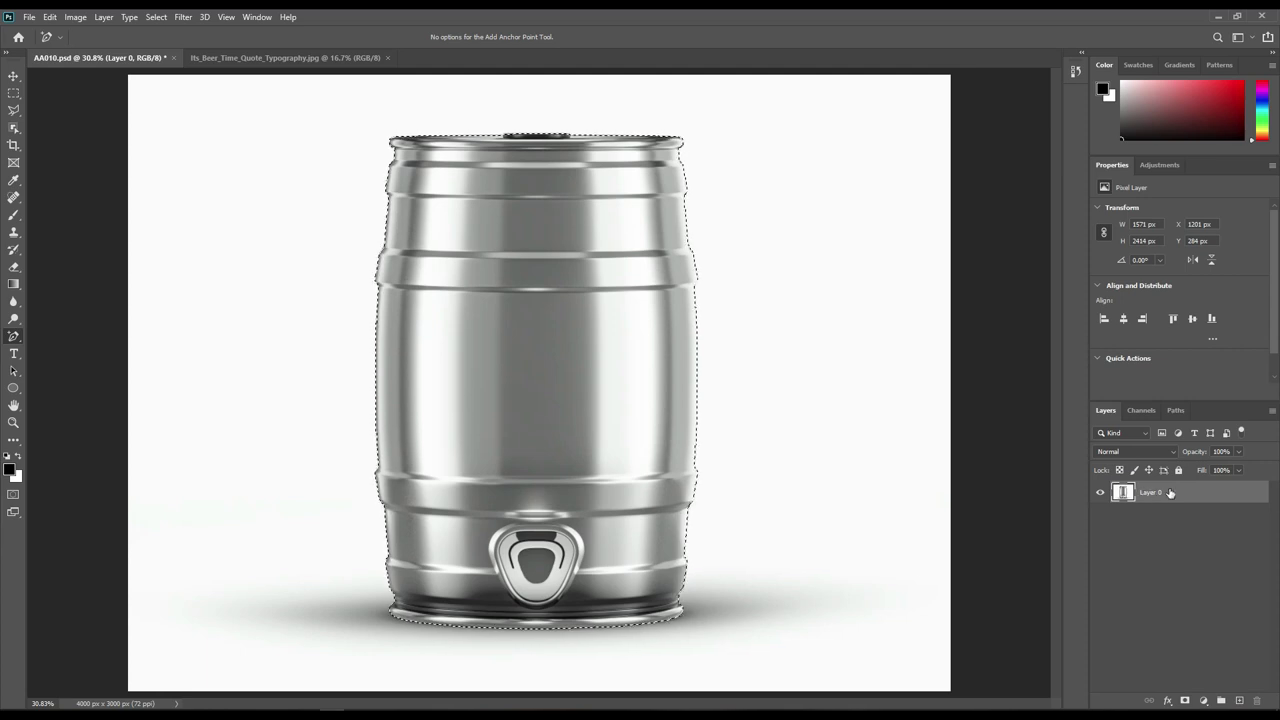
Copy the selected keg to Layer 1 with Ctrl+J and hide Layer 0
left_click(1167, 492)
key("ctrl+j")
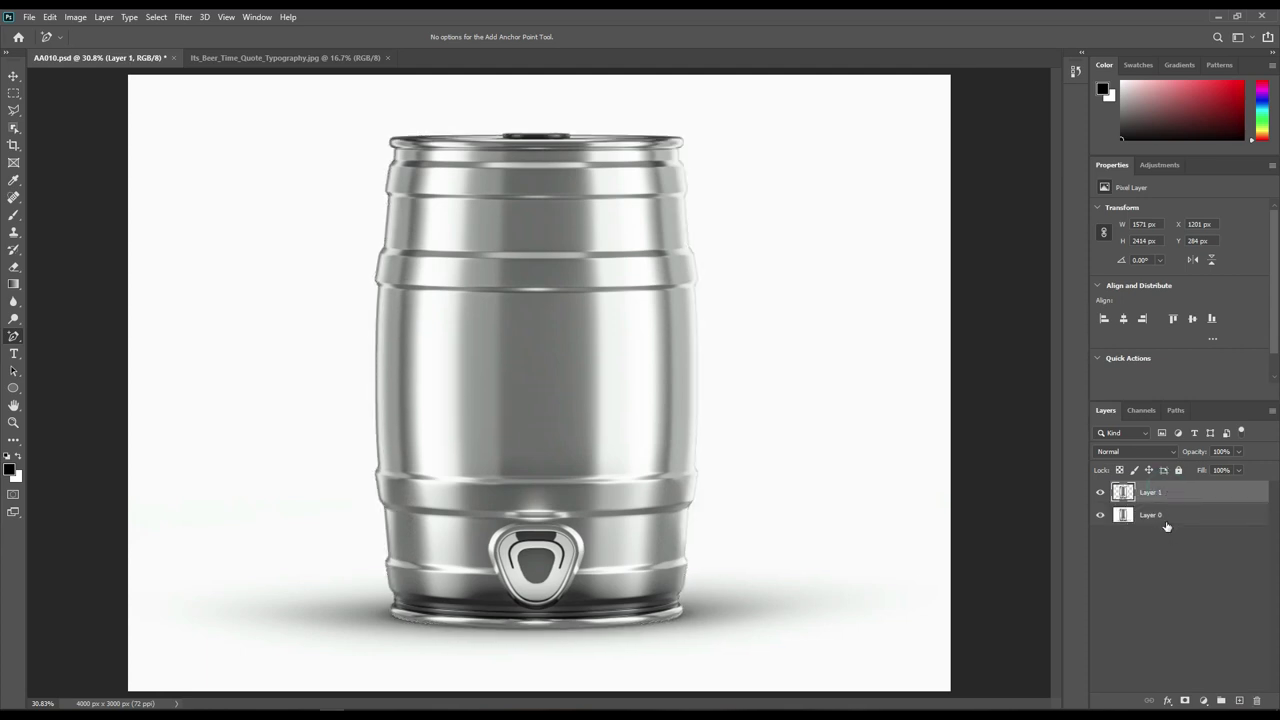
left_click(1155, 515)
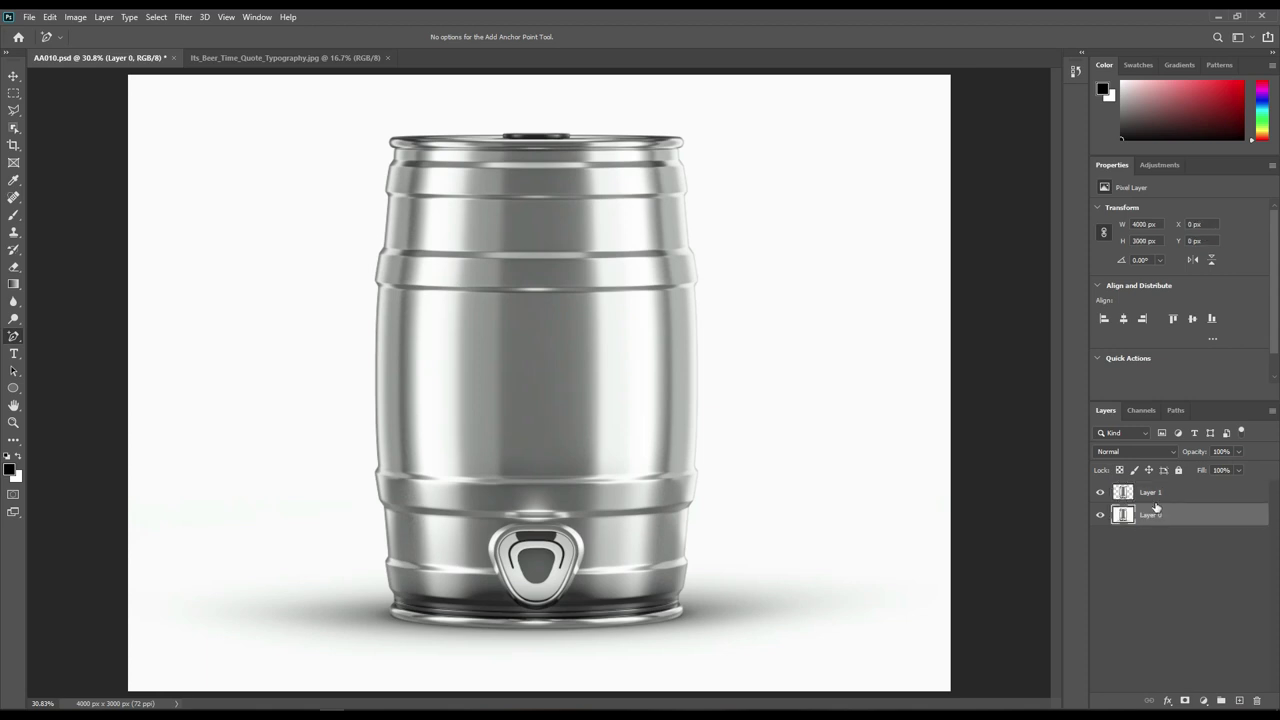
left_click(1100, 515)
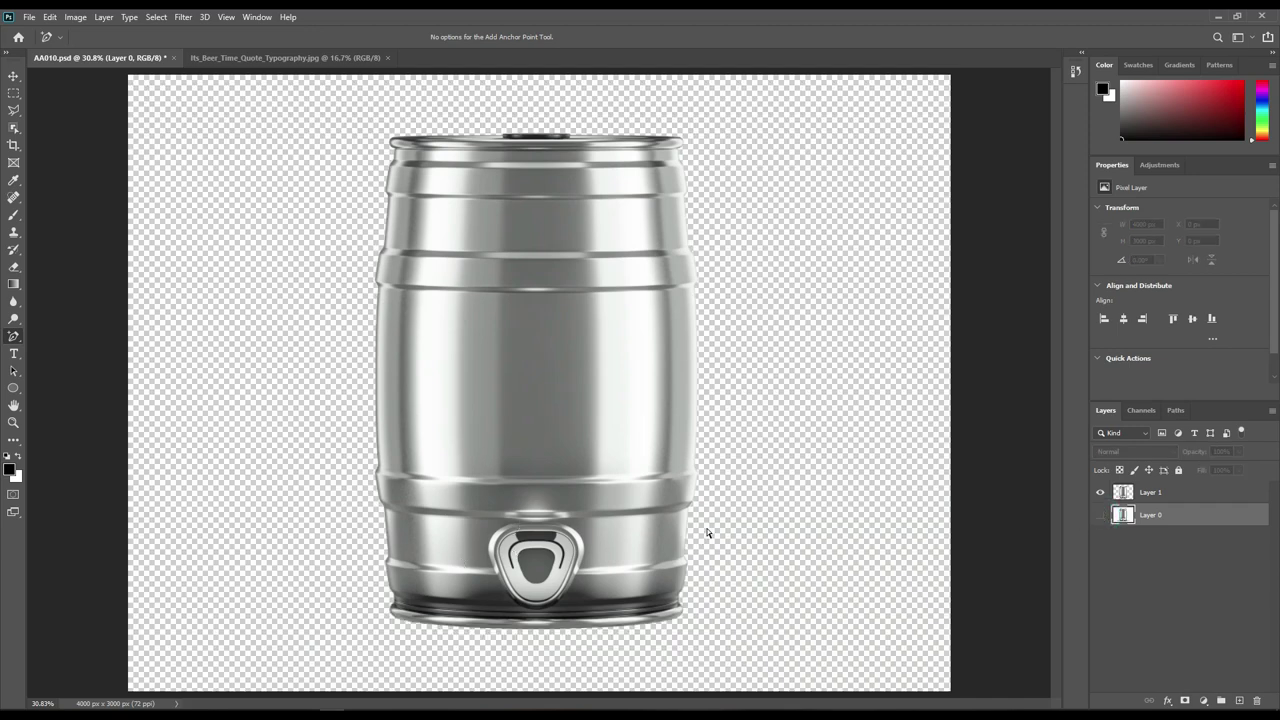
Zoom to 200% on the keg's tap and choose the Pen Tool
key("ctrl+plus")
key("ctrl+plus")
key("ctrl+plus")
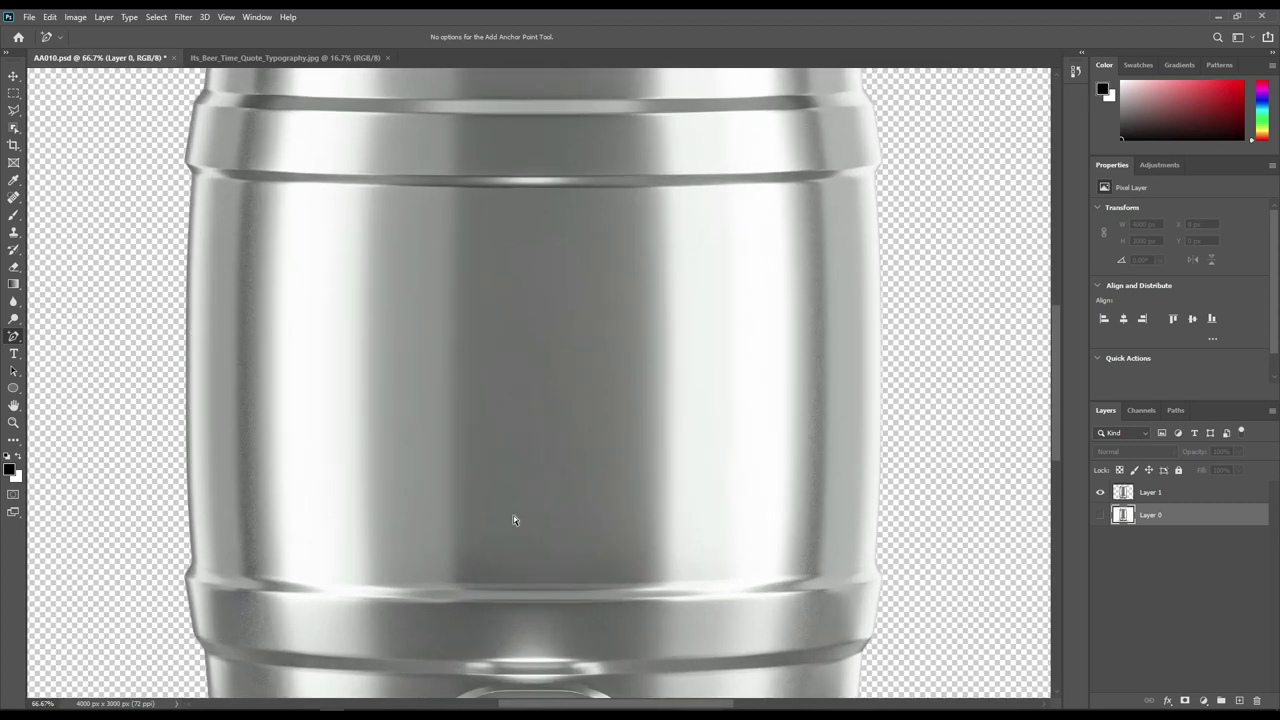
key("ctrl+plus")
left_click_drag(559, 592, 547, 407)
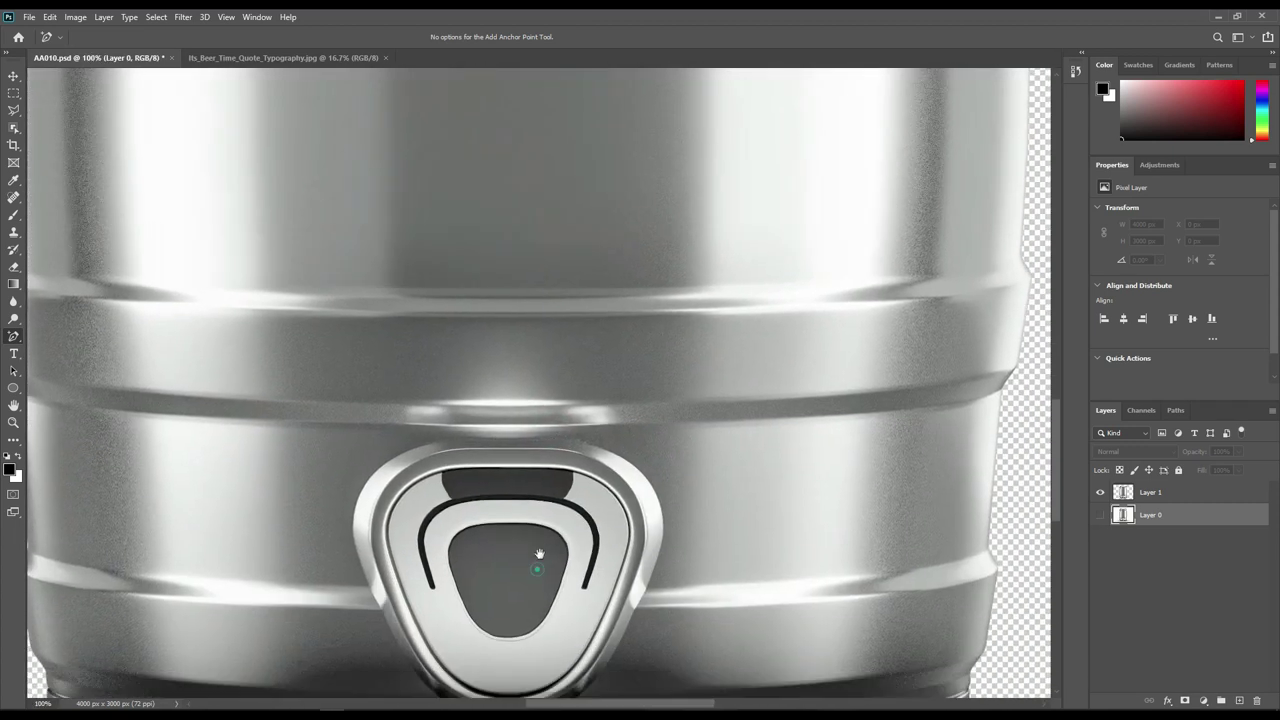
key("ctrl+plus")
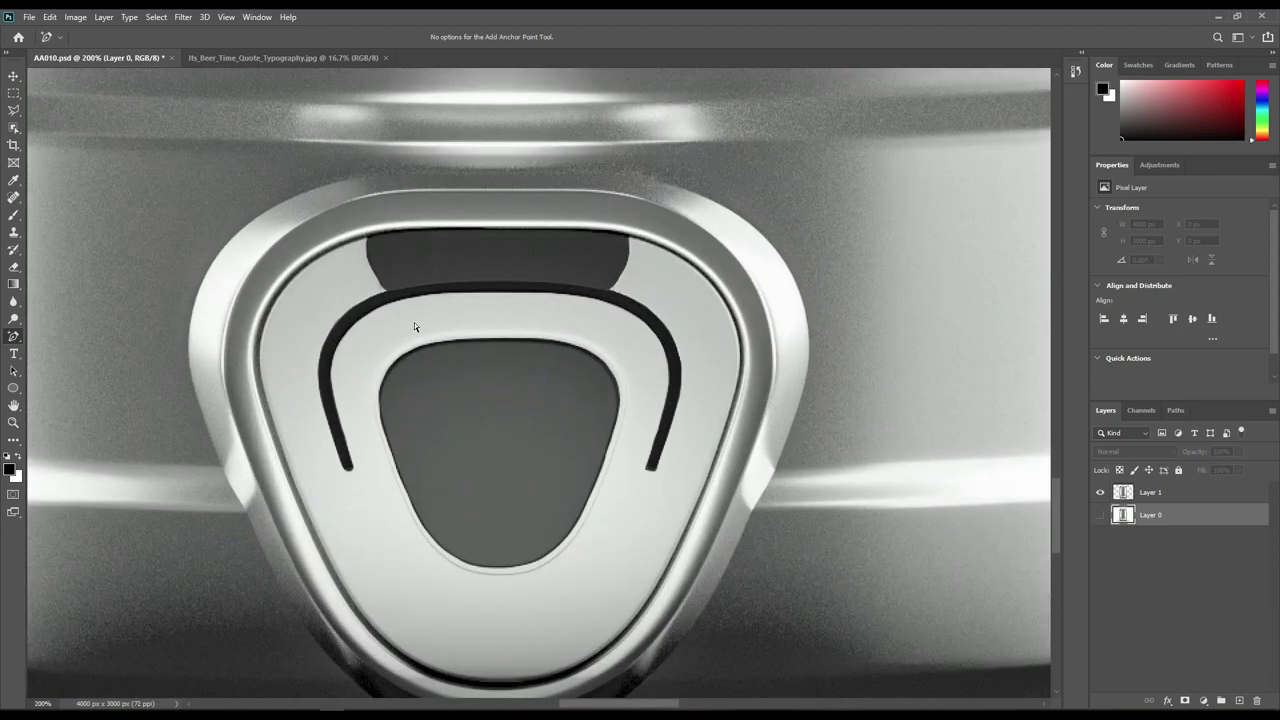
right_click(14, 337)
left_click(60, 336)
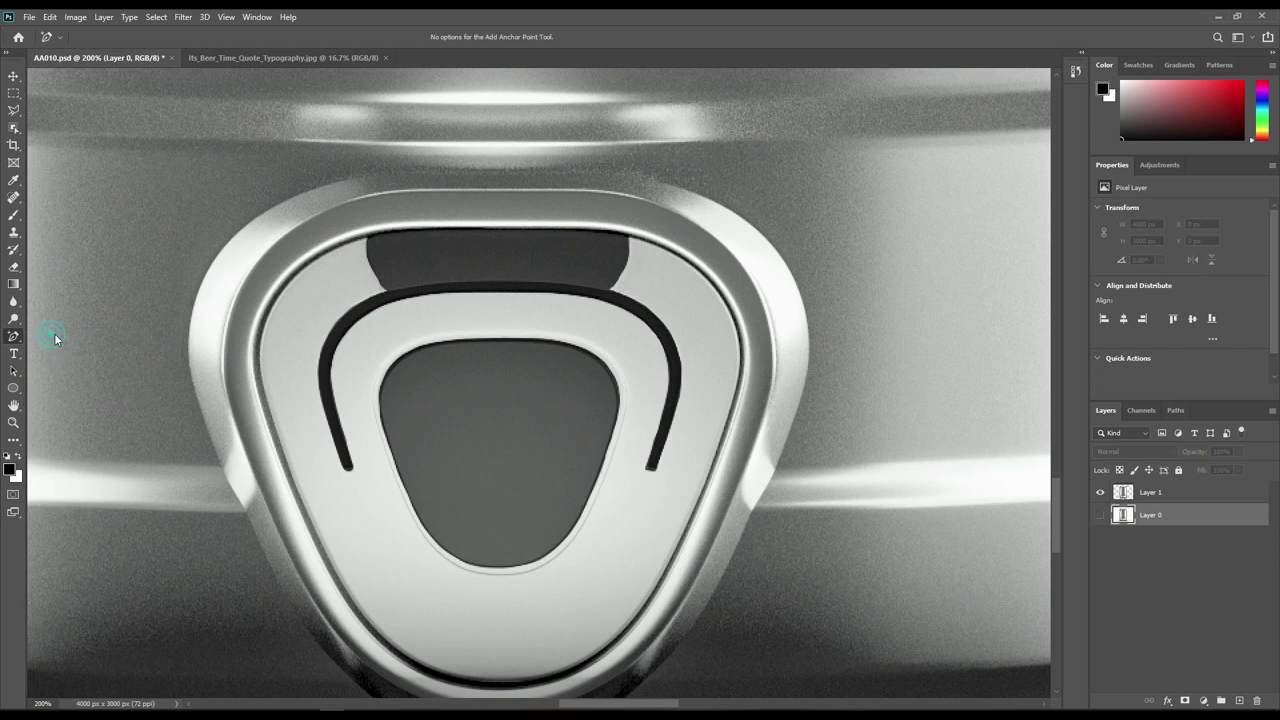
Trace a closed path around the pale tap plate and its dark notch
left_click(366, 241)
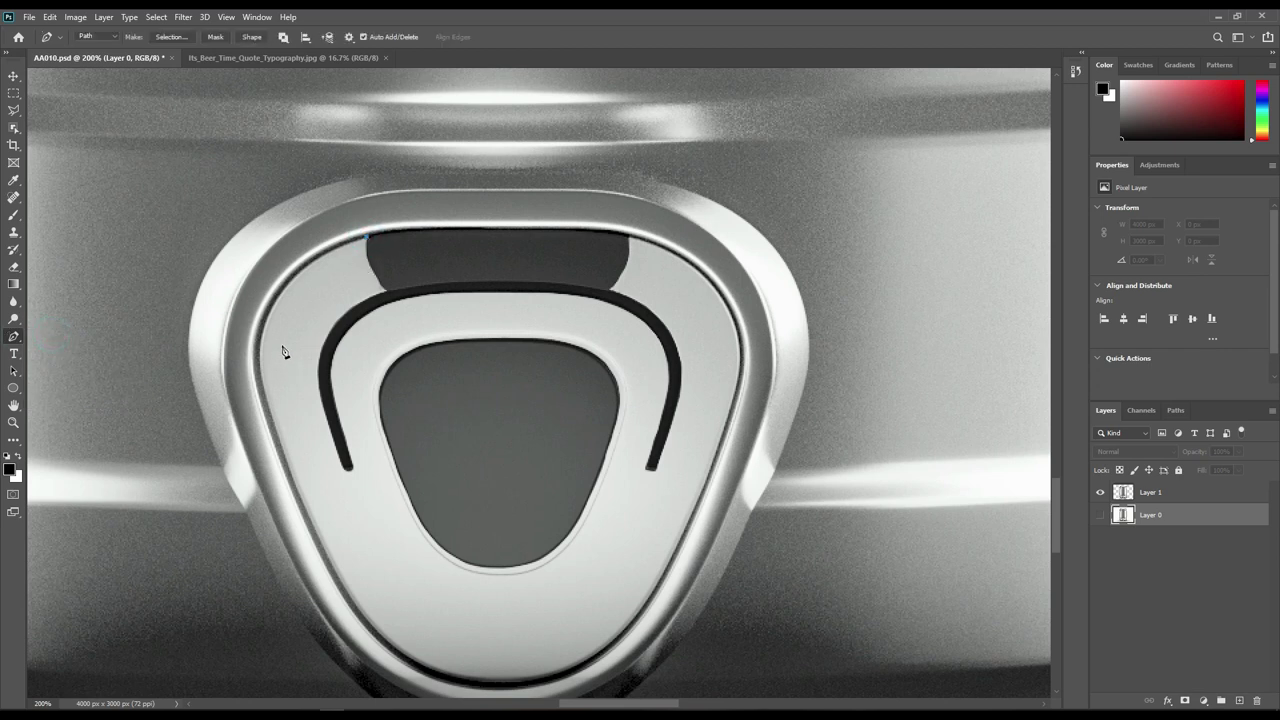
left_click(269, 405)
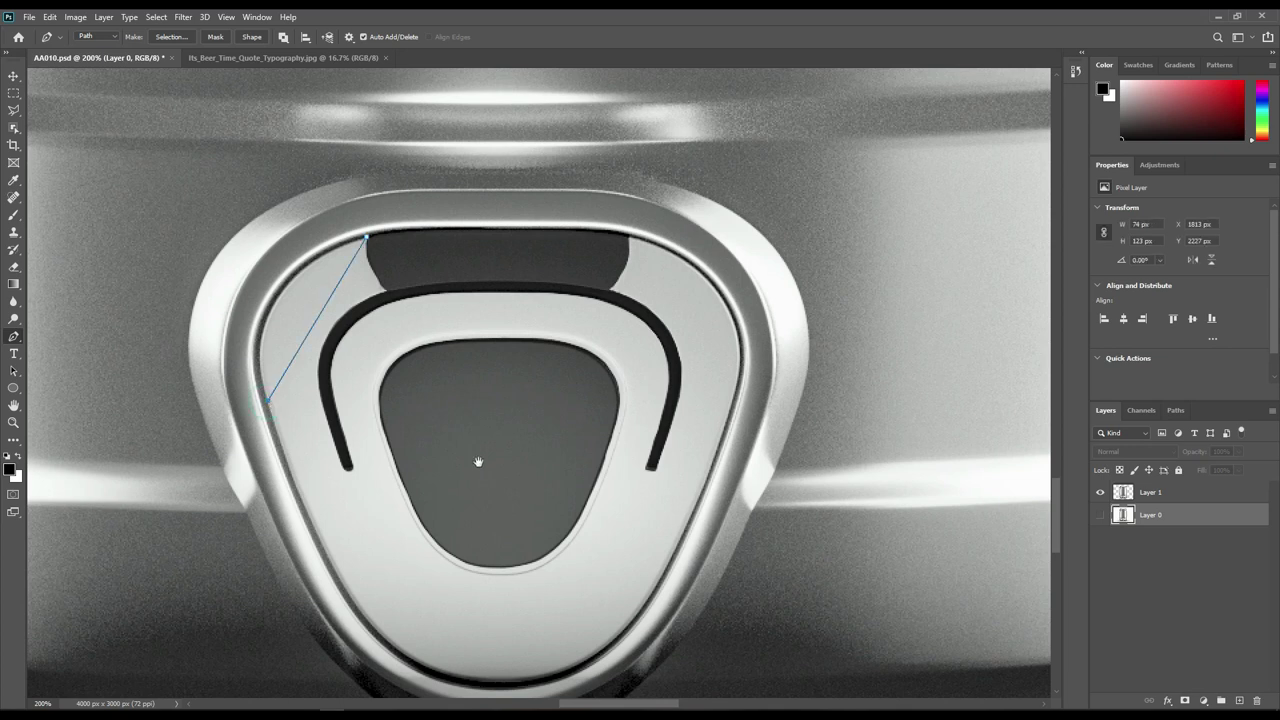
left_click_drag(478, 462, 450, 303)
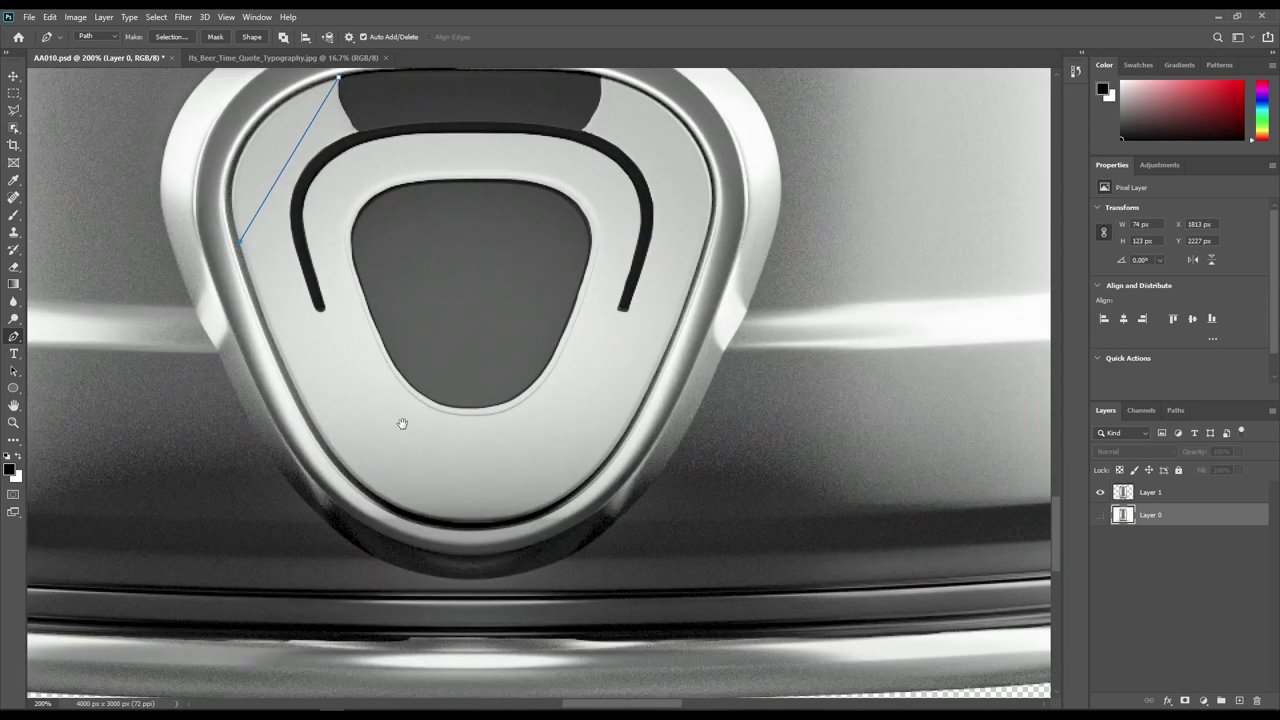
left_click(348, 471)
left_click(599, 465)
left_click(705, 242)
left_click(601, 76)
left_click(584, 130)
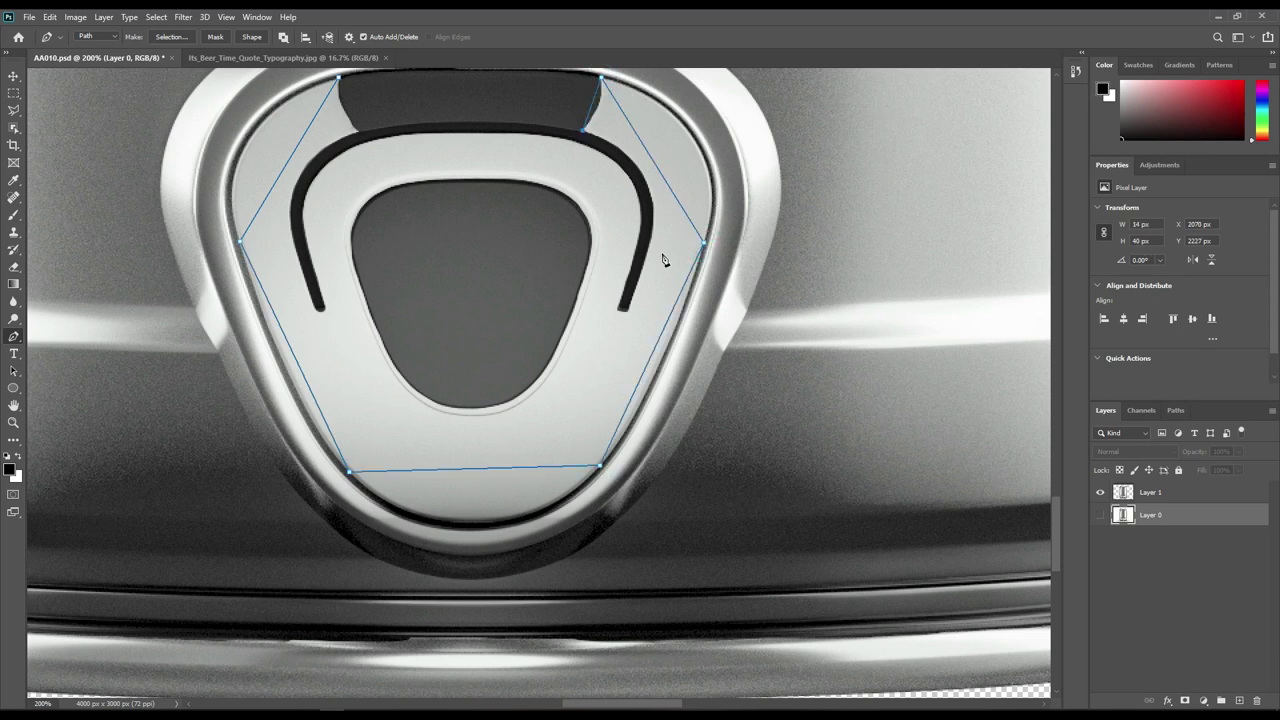
left_click(358, 130)
Curve the plate path's segments with added anchors so it fits the plate edges
right_click(14, 336)
left_click(60, 374)
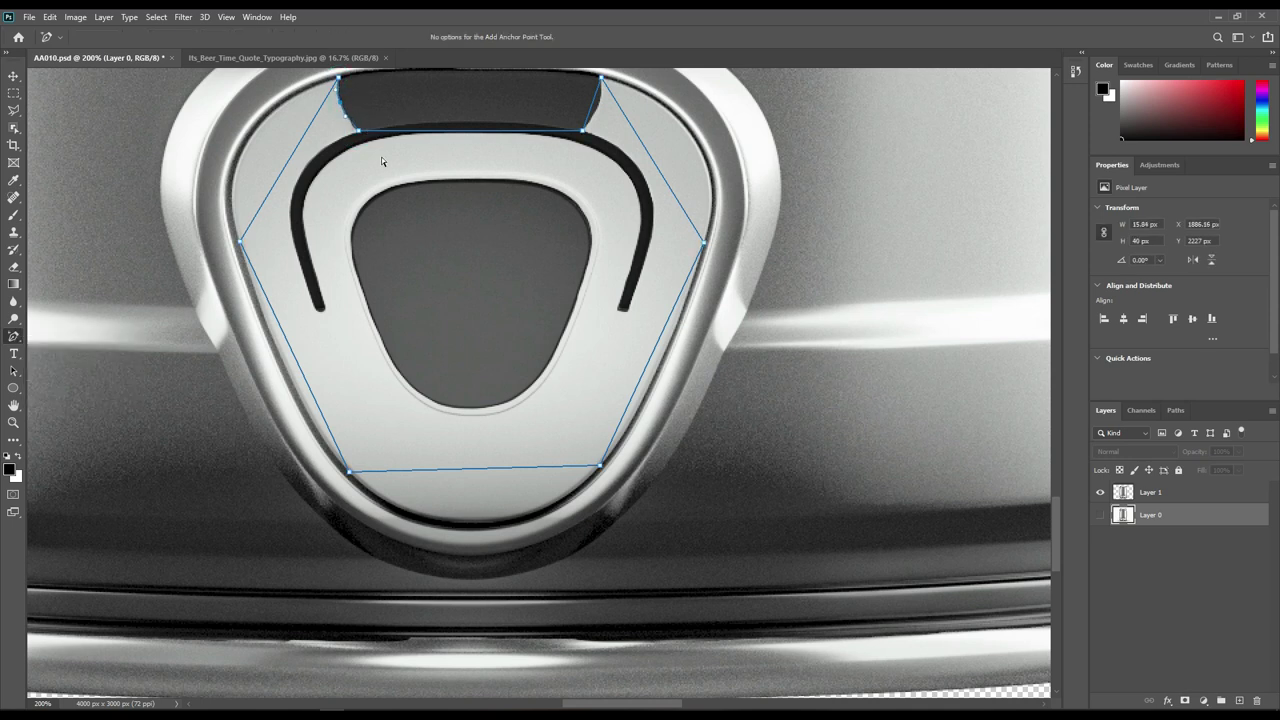
left_click_drag(593, 103, 603, 100)
left_click_drag(463, 131, 467, 121)
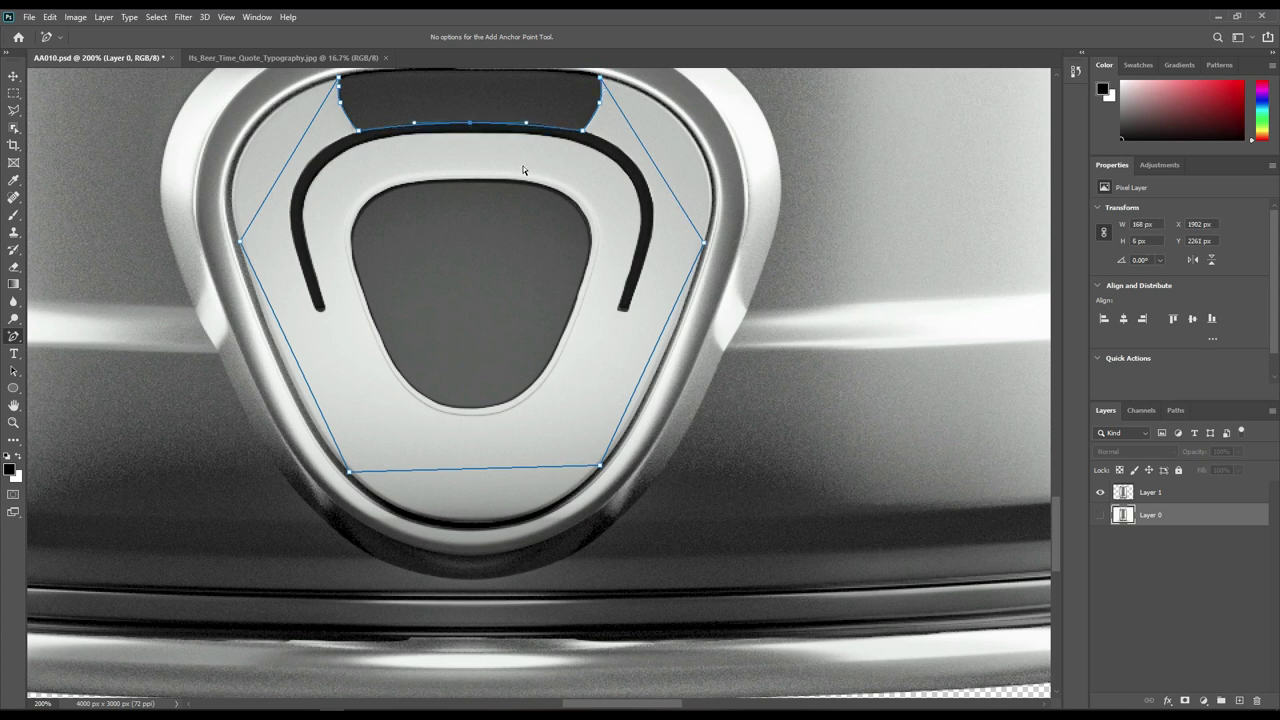
left_click_drag(642, 146, 690, 131)
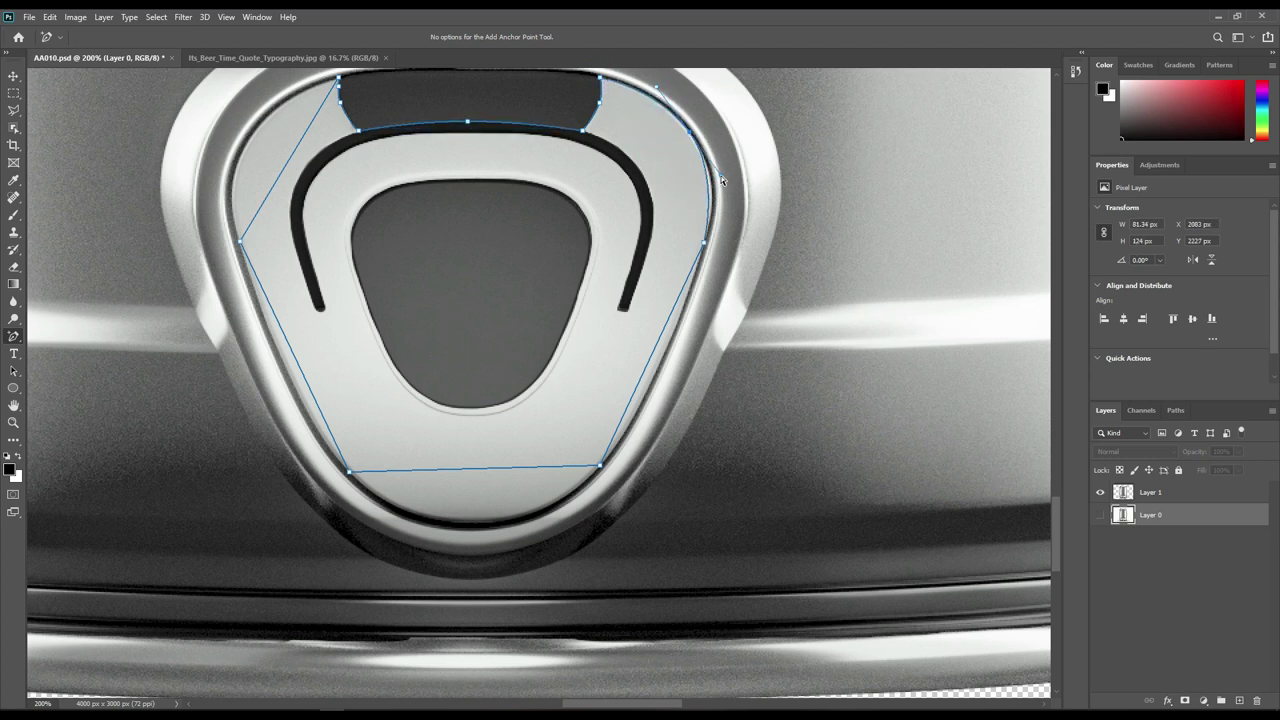
left_click_drag(637, 391, 646, 387)
left_click_drag(458, 466, 556, 527)
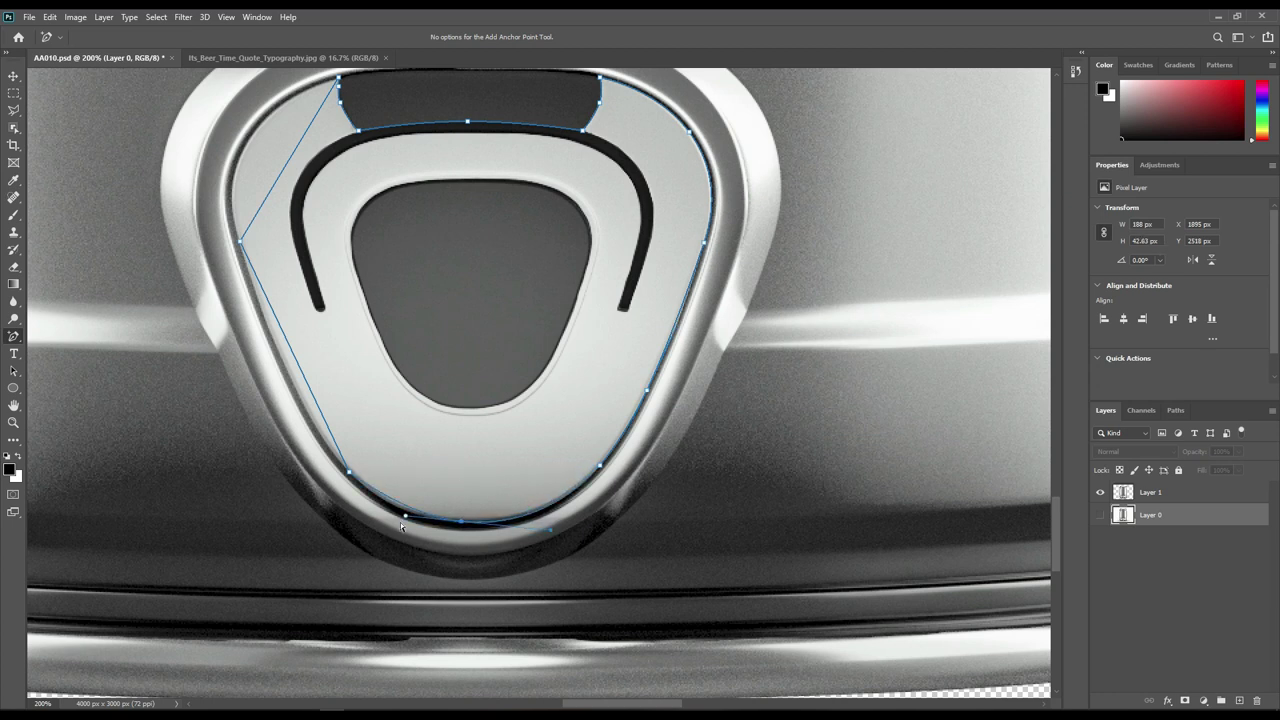
left_click(317, 407)
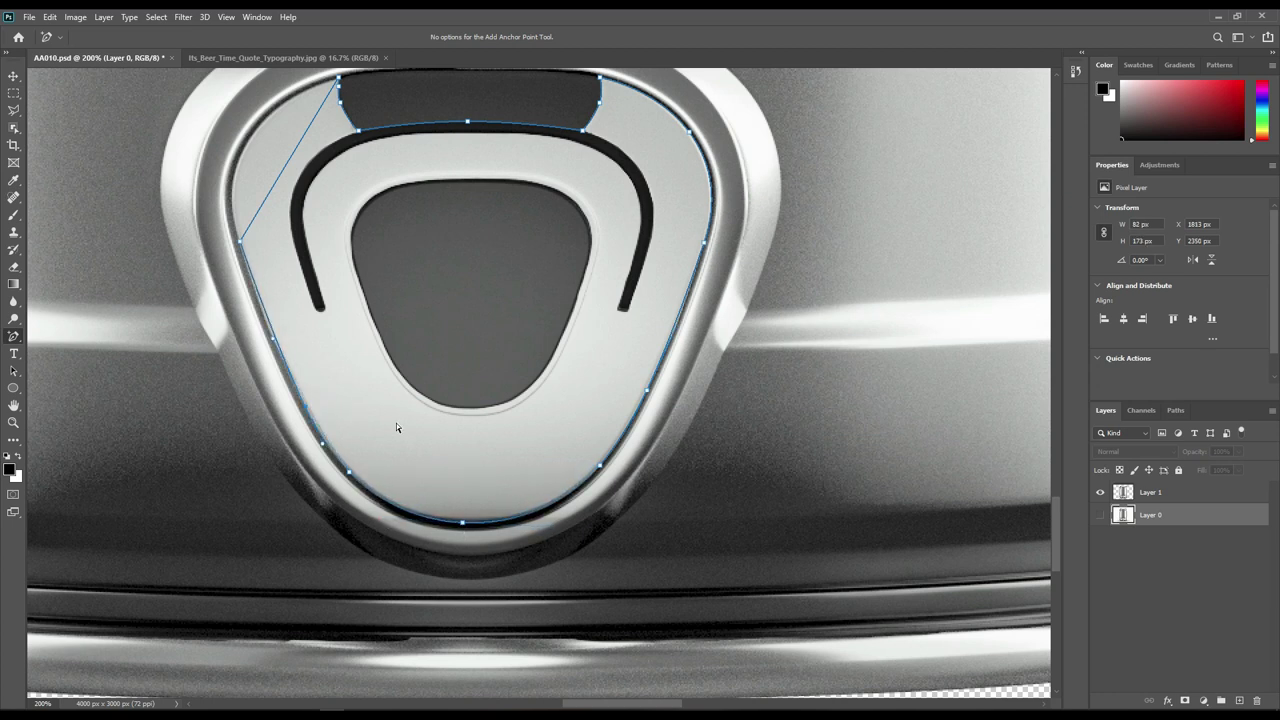
left_click_drag(257, 165, 282, 126)
left_click(338, 78)
left_click(674, 335)
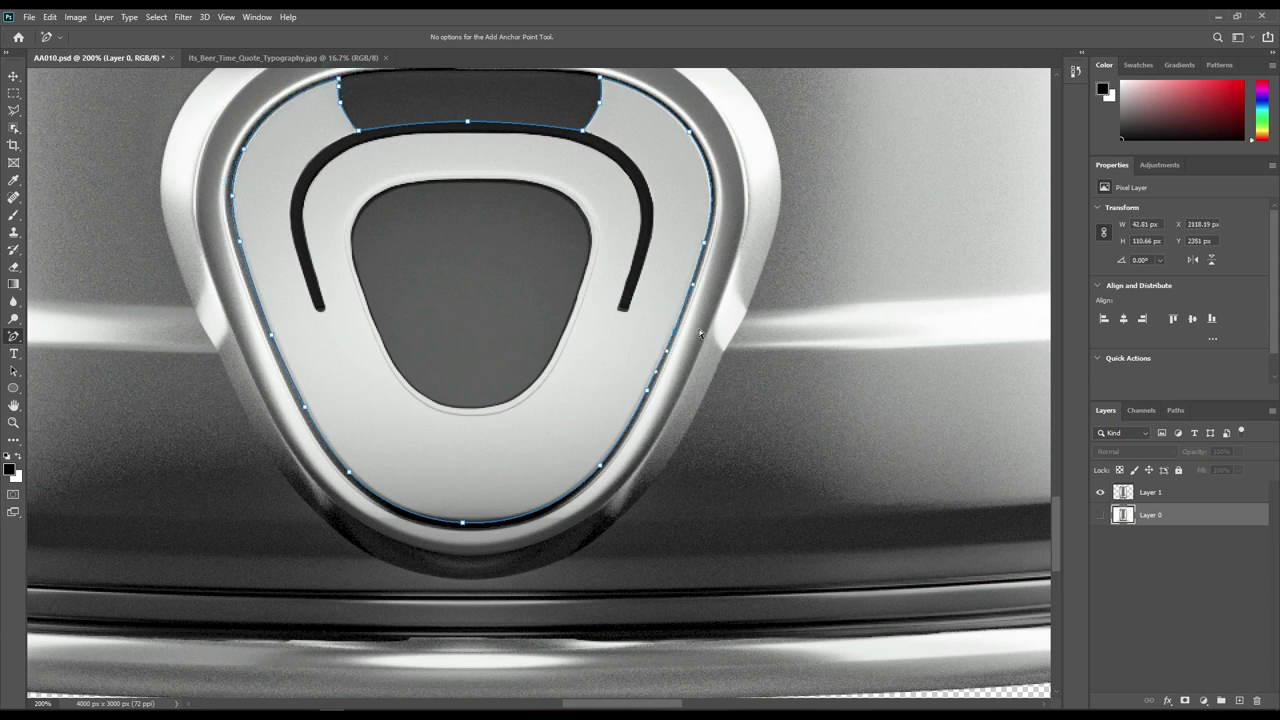
Turn the plate path into a selection and copy it onto Layer 2
scroll(565, 337, "up", 1)
right_click(504, 302)
left_click(540, 362)
left_click(706, 198)
left_click(1175, 496)
key("ctrl+j")
Hide Layer 1 and trace a closed pen path around the tap's dark inner opening
left_click(1101, 515)
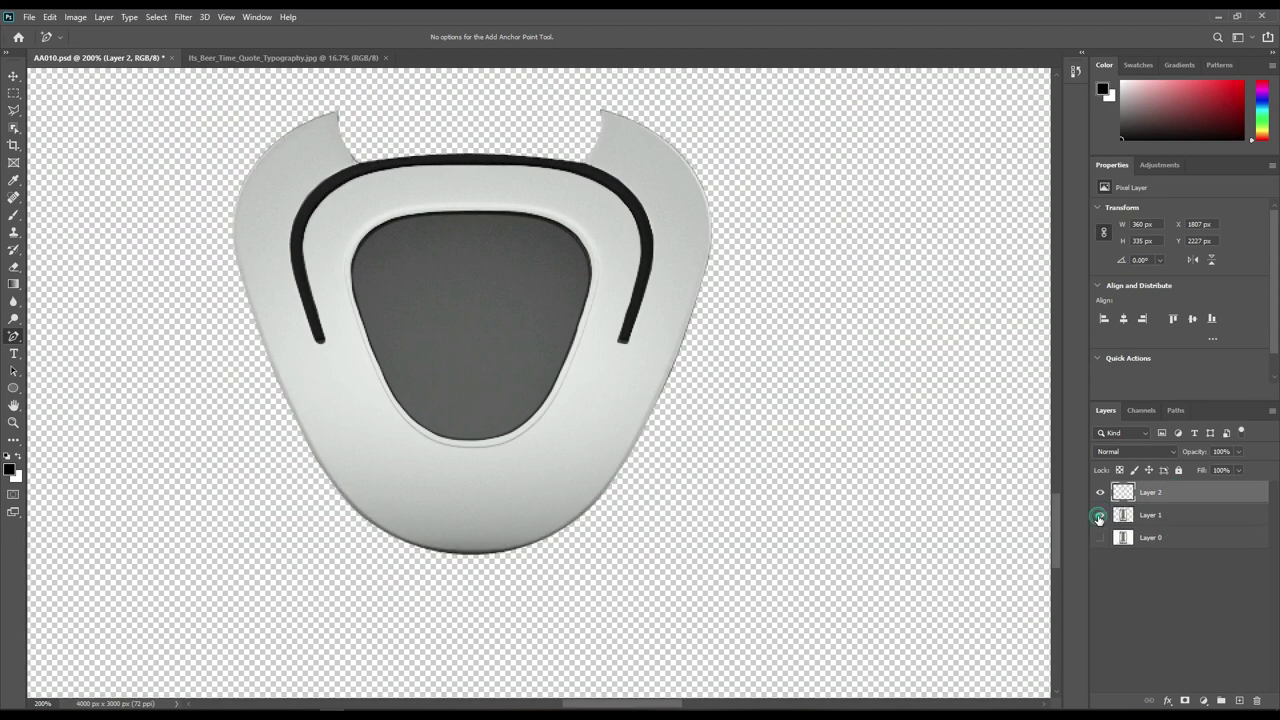
left_click(1101, 515)
left_click(1101, 515)
right_click(14, 336)
left_click(56, 337)
left_click(403, 215)
left_click(356, 302)
left_click(390, 390)
left_click(545, 398)
left_click(585, 300)
left_click(537, 215)
left_click(403, 215)
Add and drag anchor points so the path hugs the opening's curved edges
right_click(14, 336)
left_click(70, 374)
left_click(476, 211)
left_click(557, 252)
left_click_drag(557, 252, 587, 250)
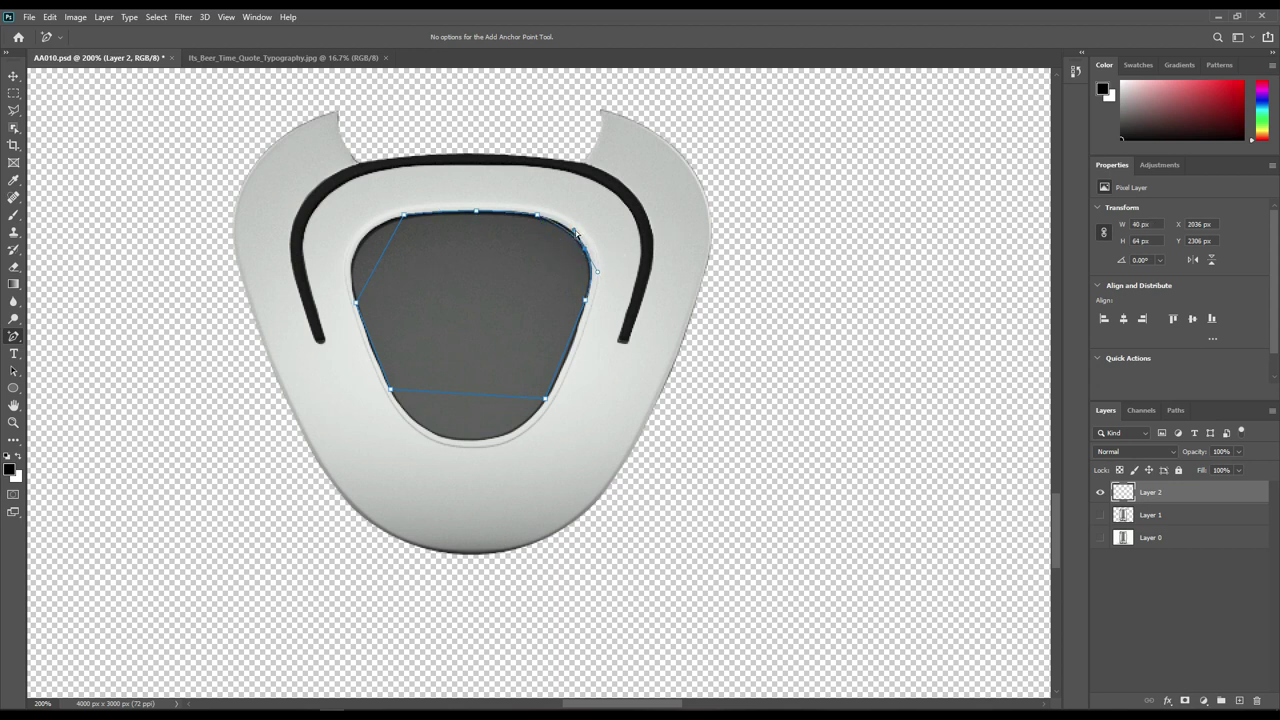
left_click_drag(378, 258, 362, 248)
left_click(374, 351)
left_click(467, 395)
left_click(569, 352)
left_click_drag(466, 393, 465, 425)
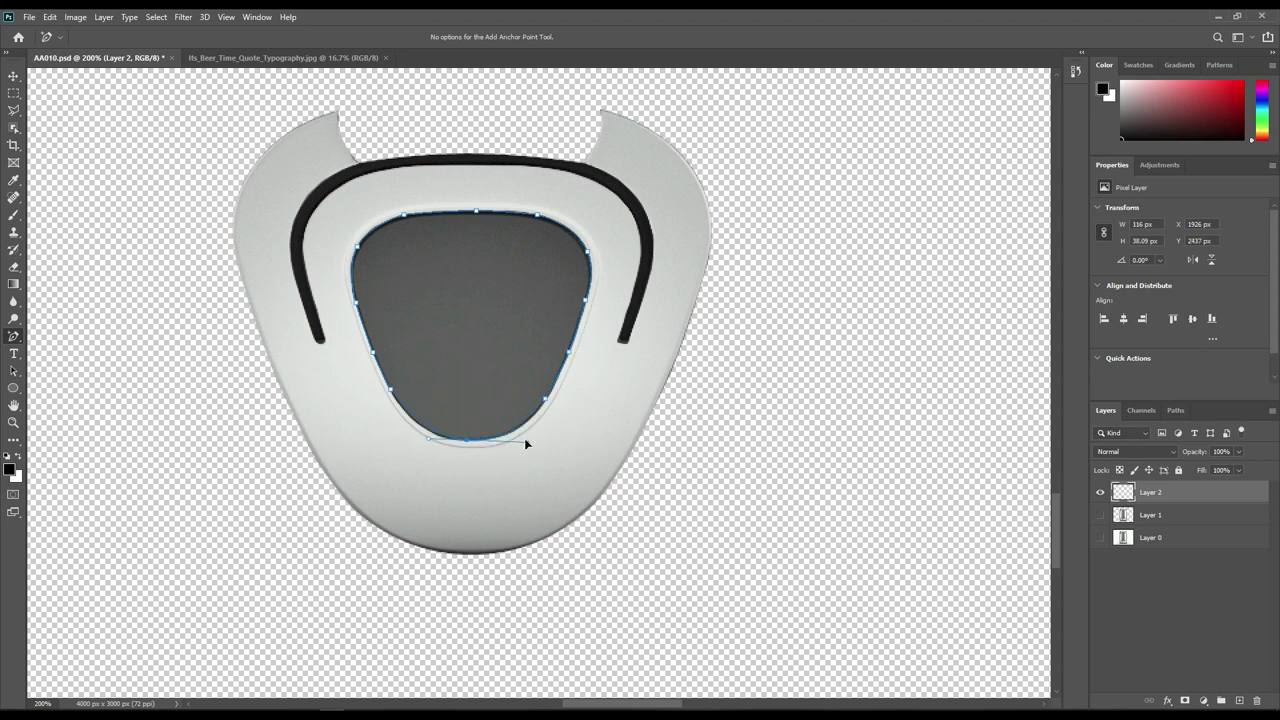
left_click_drag(411, 442, 408, 441)
Turn the opening path into a selection and copy it from Layer 2 onto new Layer 3
right_click(473, 303)
left_click(505, 362)
left_click(706, 200)
left_click(1169, 495)
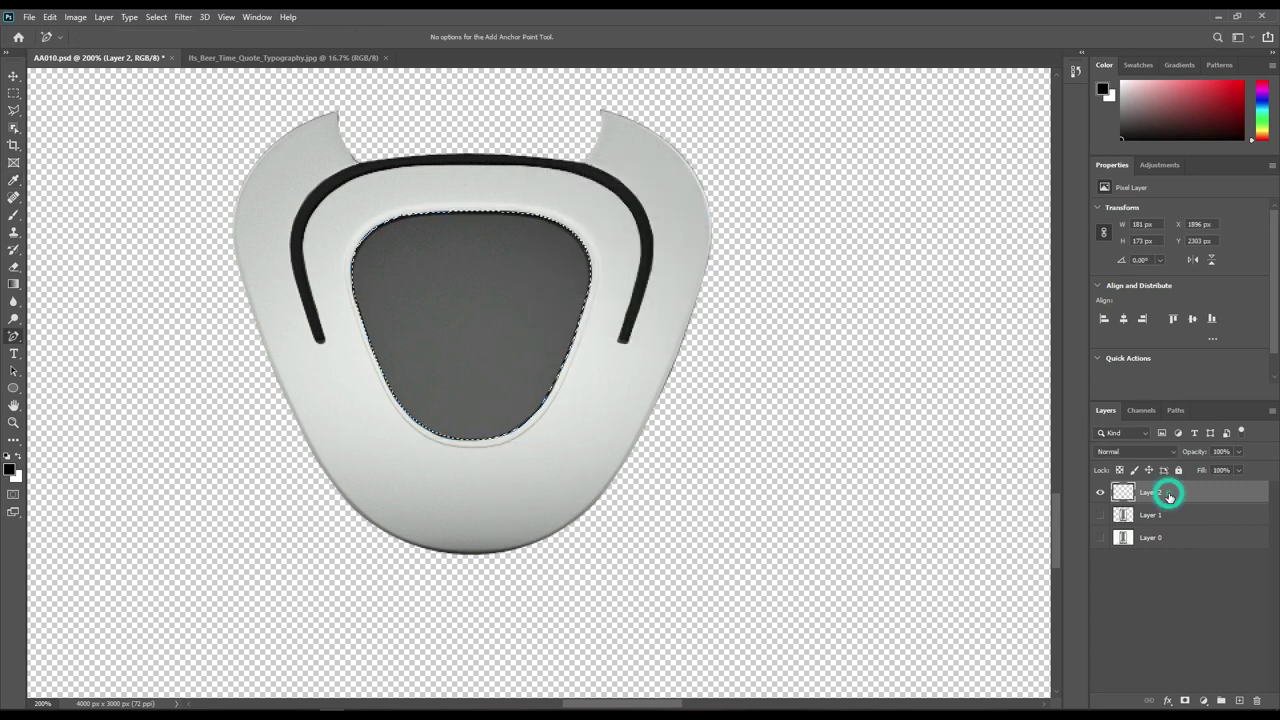
key("ctrl+j")
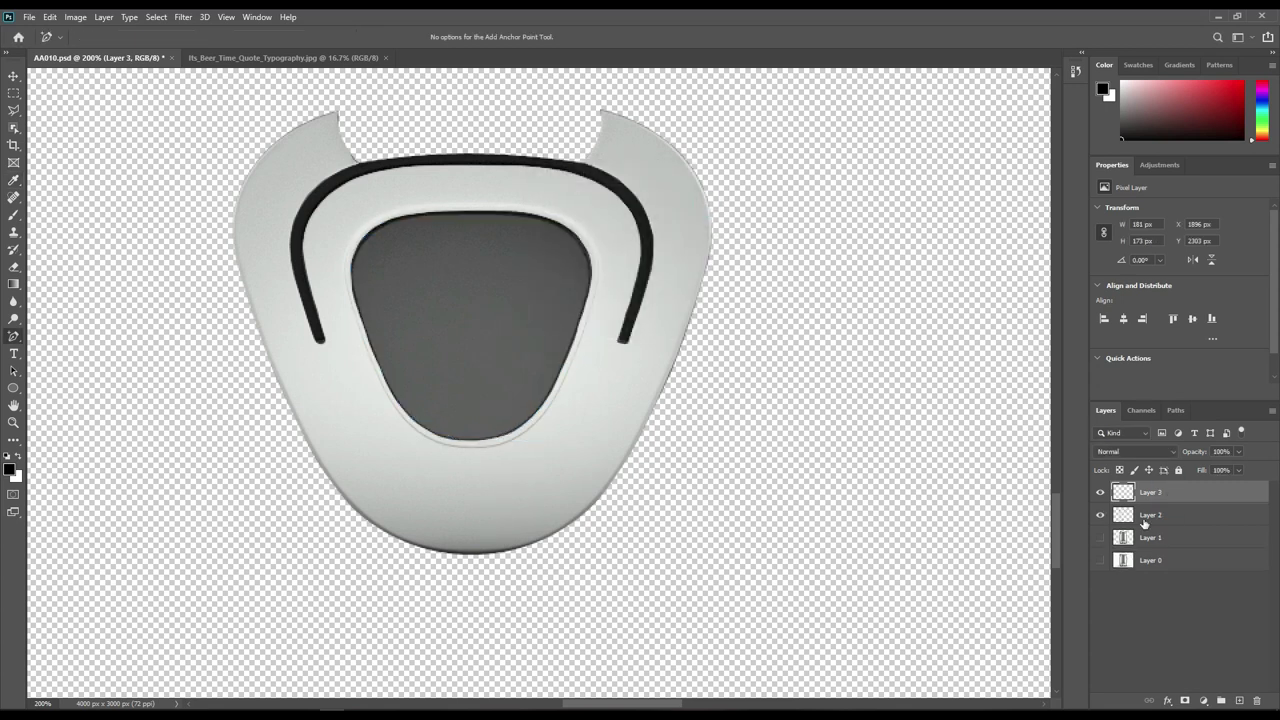
Restore visibility of all the keg layers and fit the whole keg on screen
left_click(1100, 515)
left_click(1100, 515)
left_click(1100, 538)
left_click(1100, 560)
left_click(1141, 627)
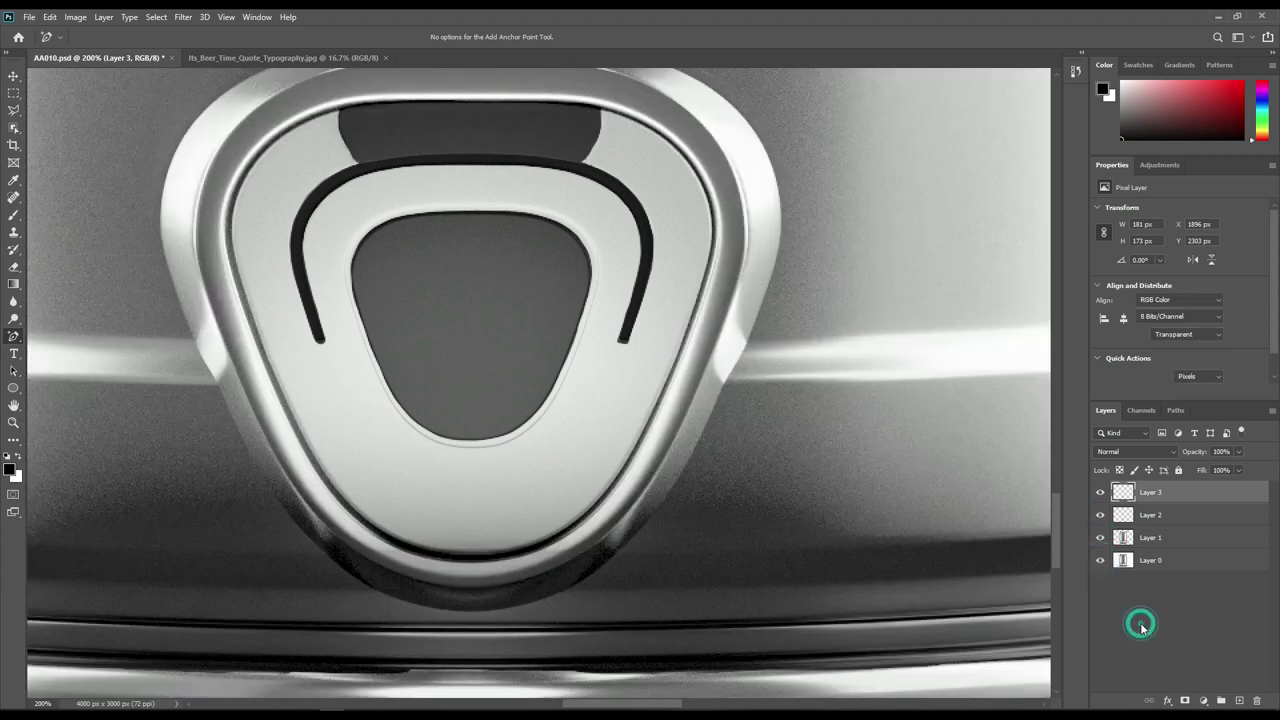
key("ctrl+0")
Group Layers 1–3 into one group named 'Object ID' and select the background layer
left_click(1152, 540)
left_click(1168, 492, "shift")
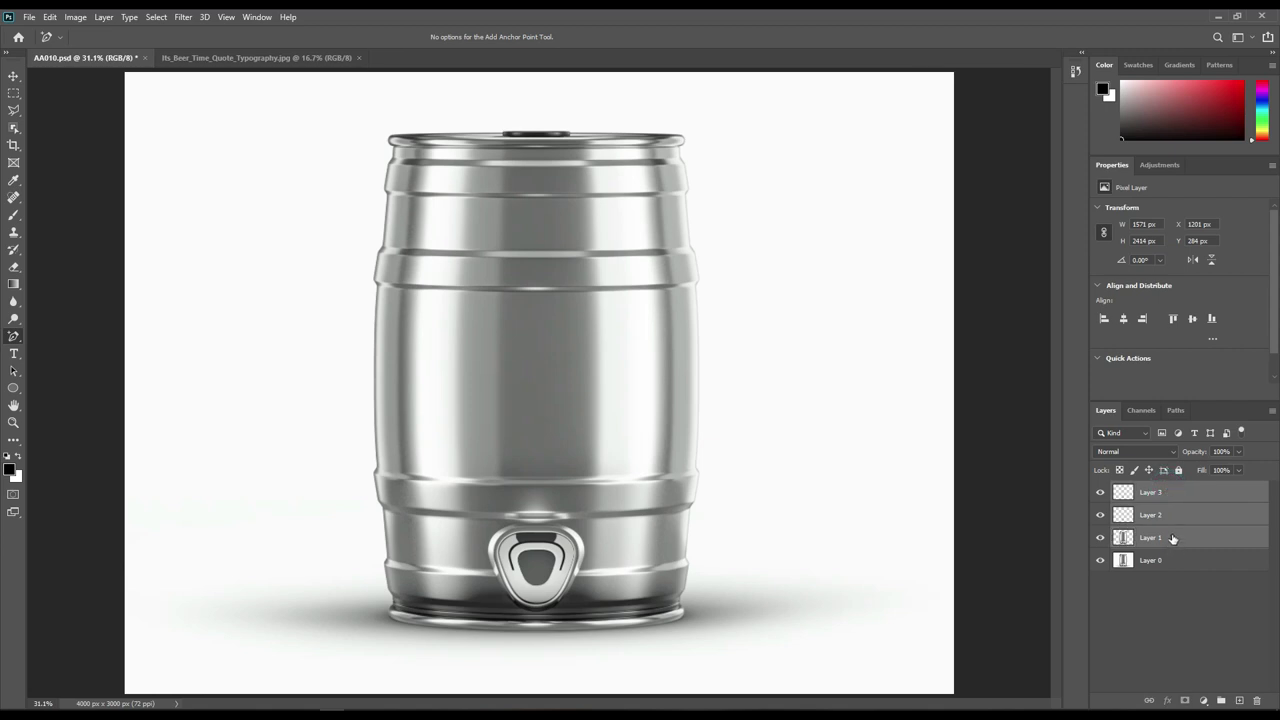
mouse_move(1173, 539)
left_mouse_down()
mouse_move(1192, 685)
mouse_move(1221, 700)
left_mouse_up()
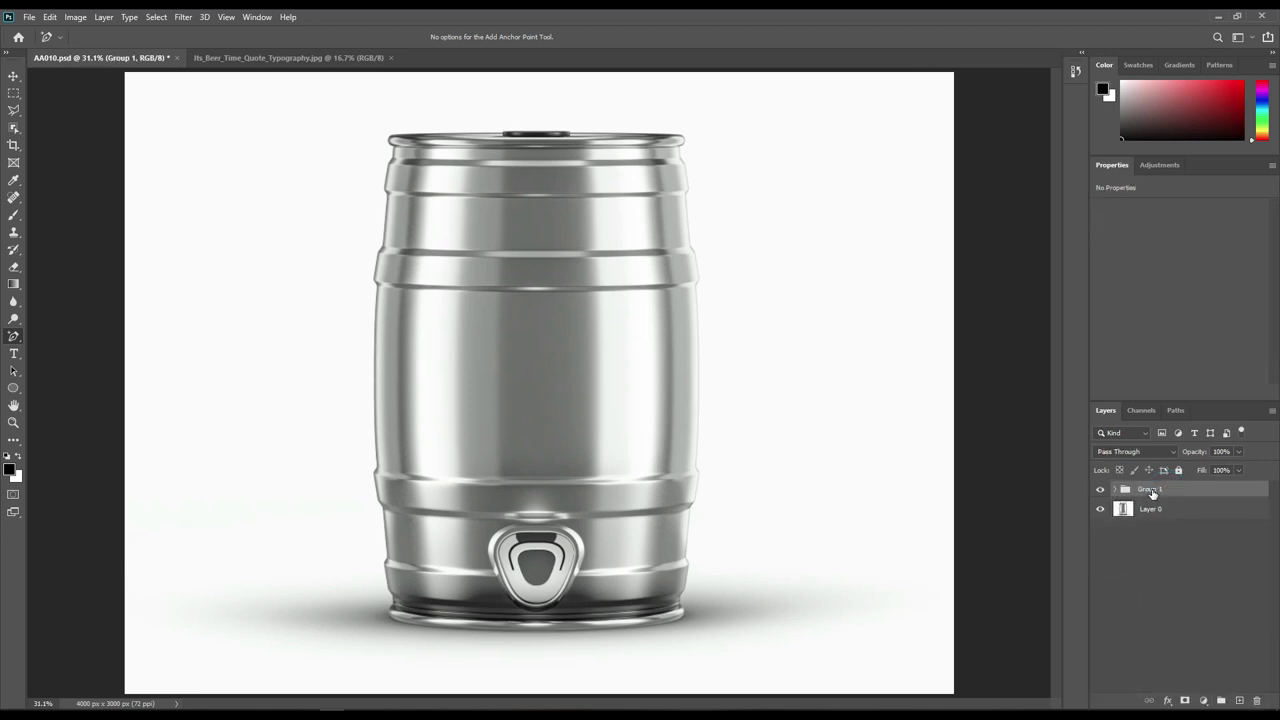
double_click(1151, 490)
type("C")
key("Return")
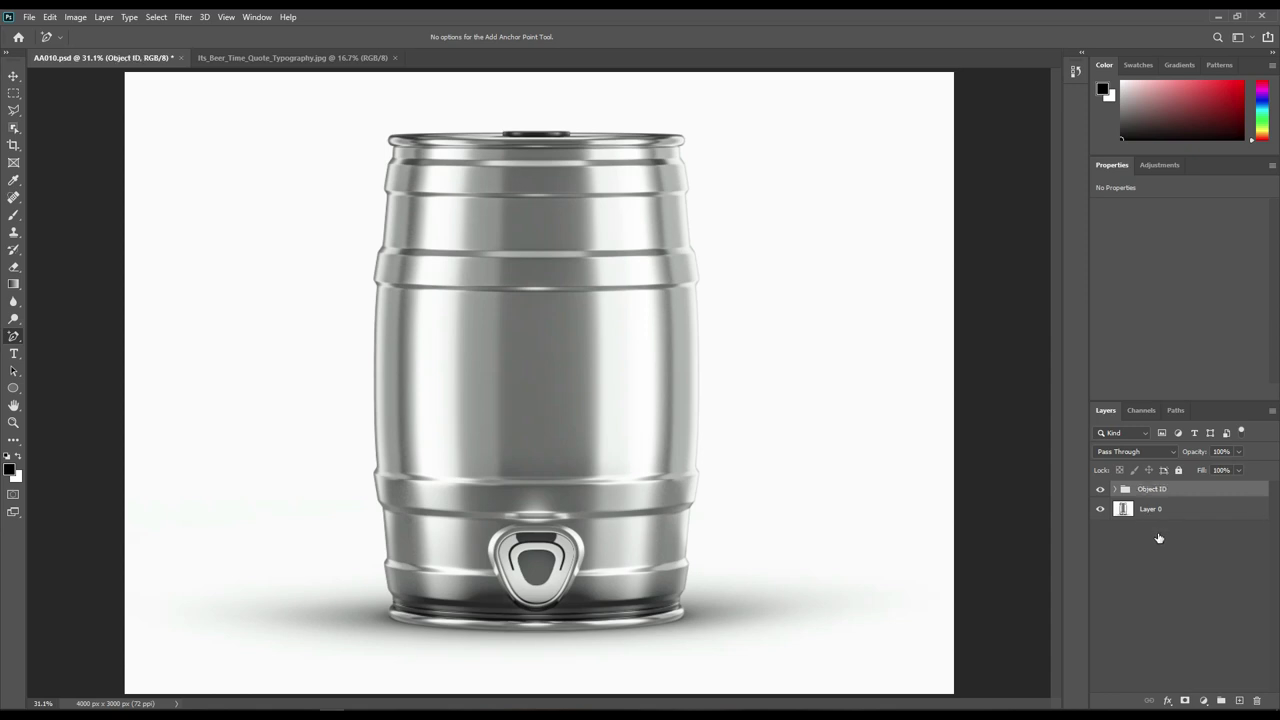
left_click(1163, 511)
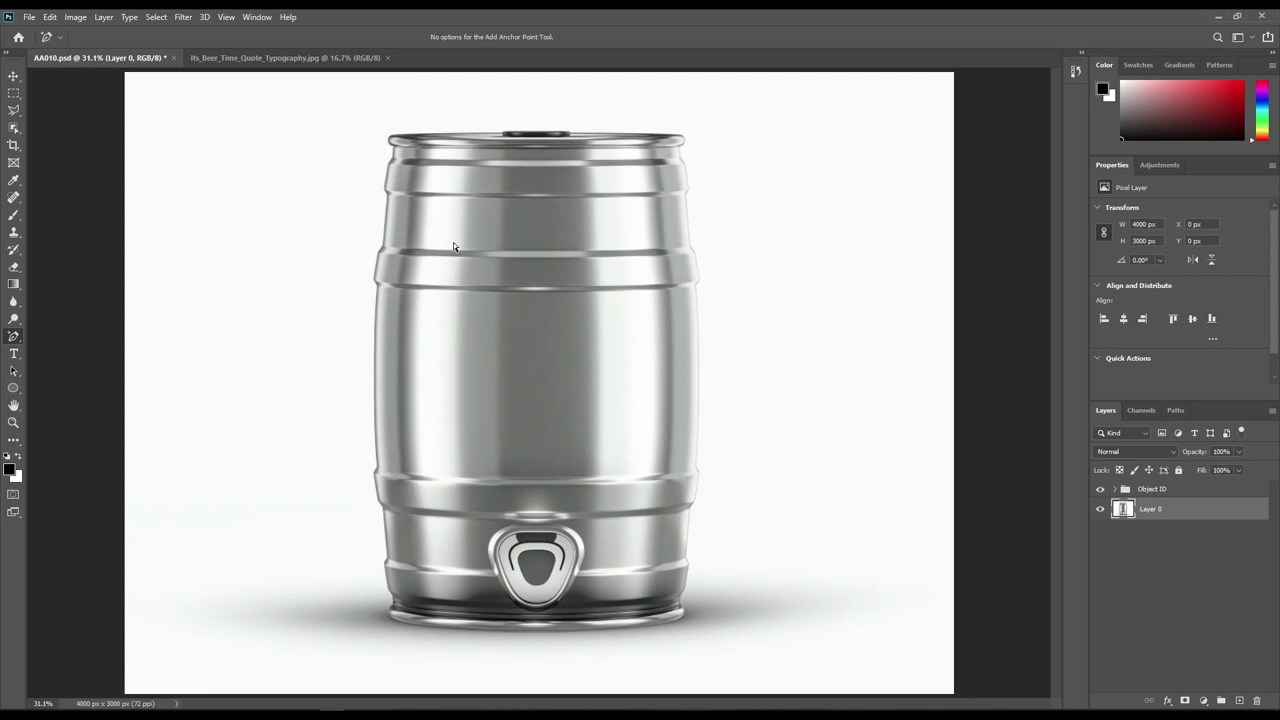
Select Layer 1 in the Object 3D group and zoom in on the keg's top rim with the Pen Tool ready
left_click(1117, 490)
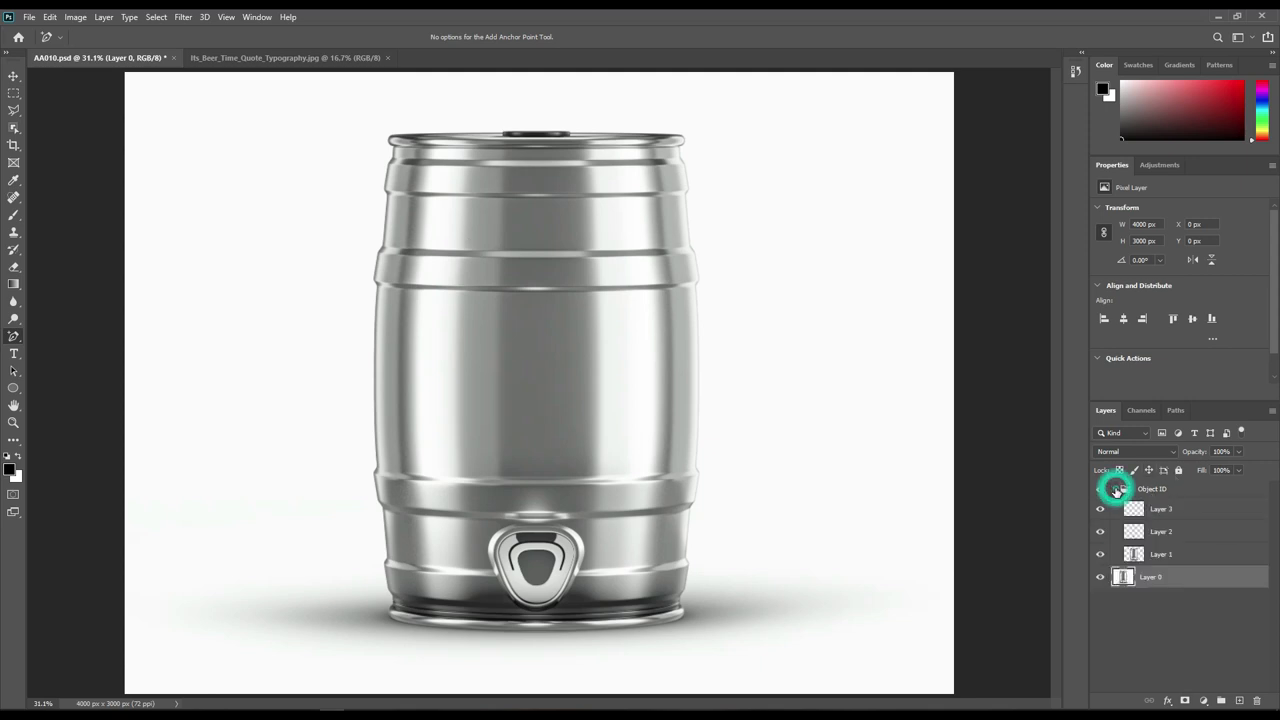
left_click(1160, 554)
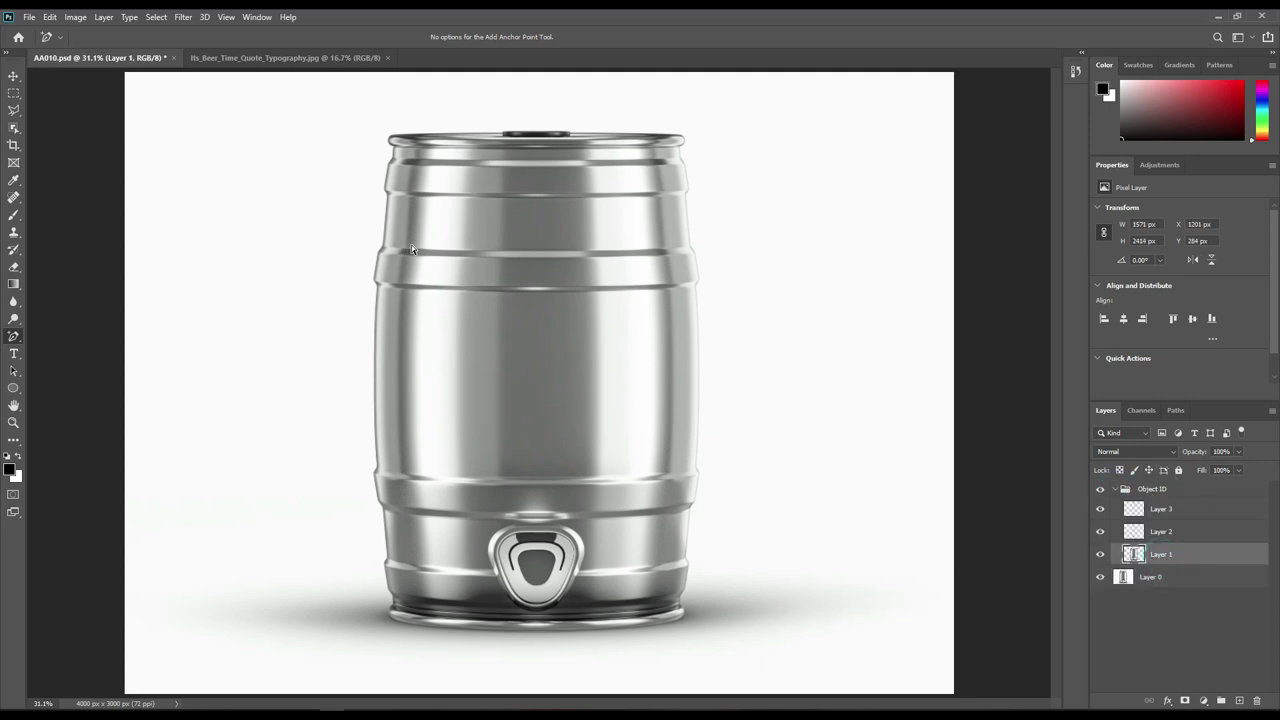
scroll(415, 241, "up", 1)
scroll(415, 241, "up", 1)
scroll(415, 241, "up", 1)
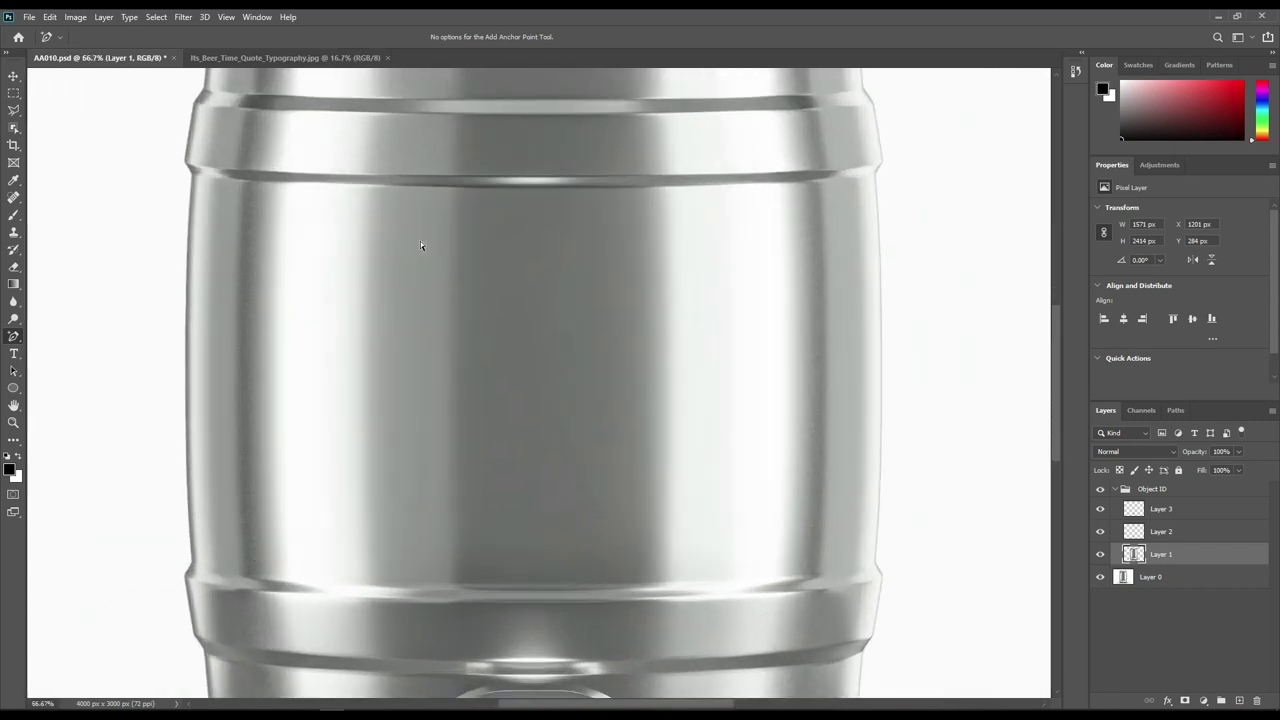
left_click_drag(429, 268, 434, 586)
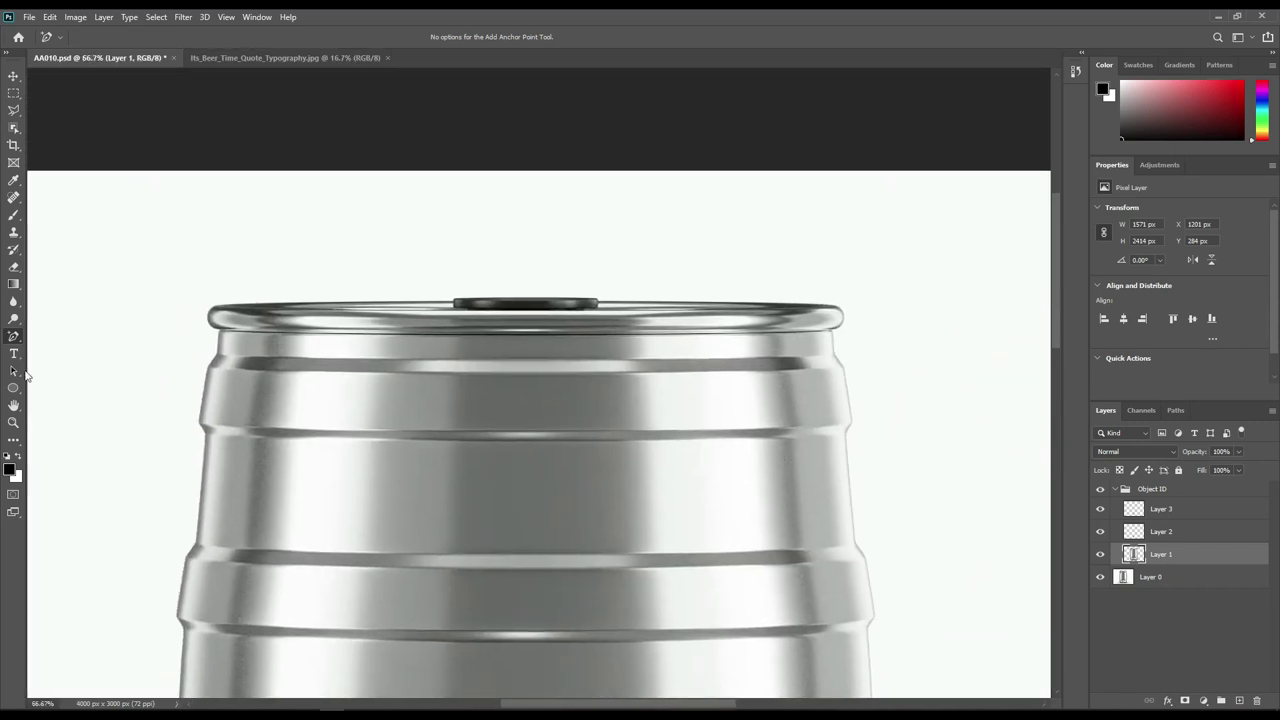
left_click(16, 342)
right_click(14, 337)
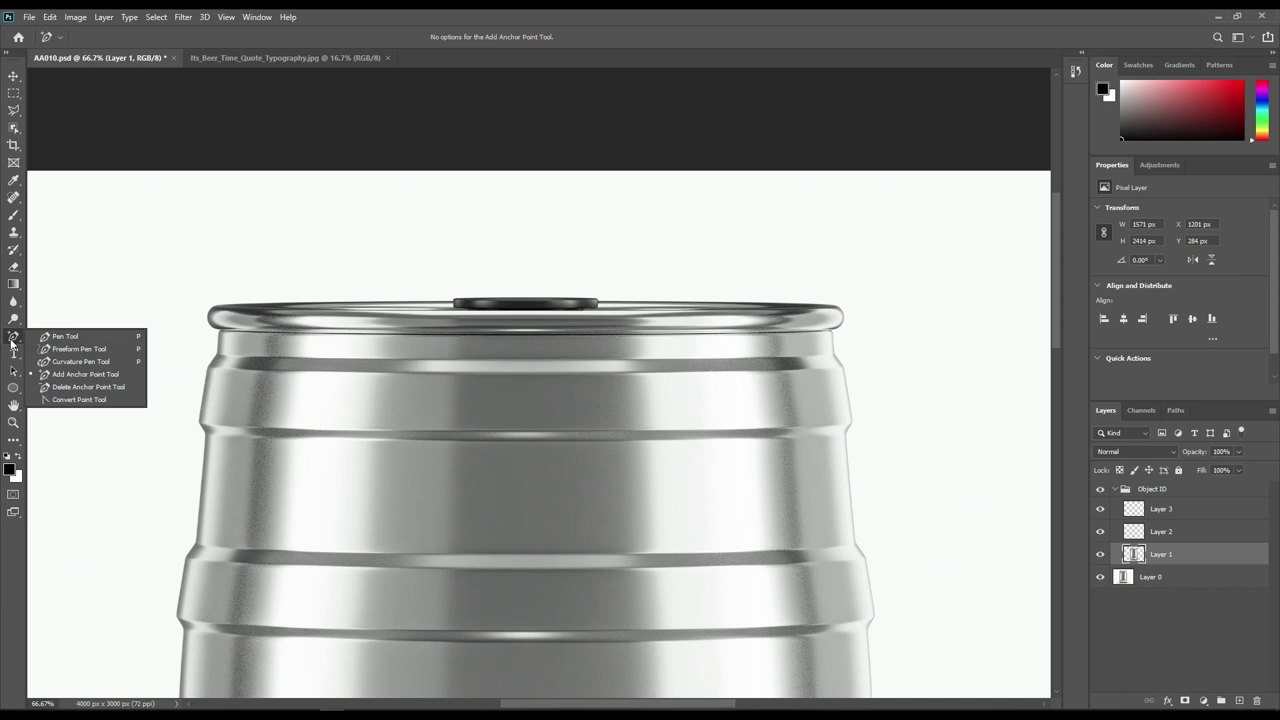
left_click(60, 334)
Place path anchors from the keg's top edge down its right side and along the bottom rim
left_click(220, 330)
left_click_drag(832, 338, 886, 364)
mouse_move(952, 566)
left_mouse_down()
mouse_move(883, 440)
mouse_move(885, 299)
left_mouse_up()
left_click(858, 400)
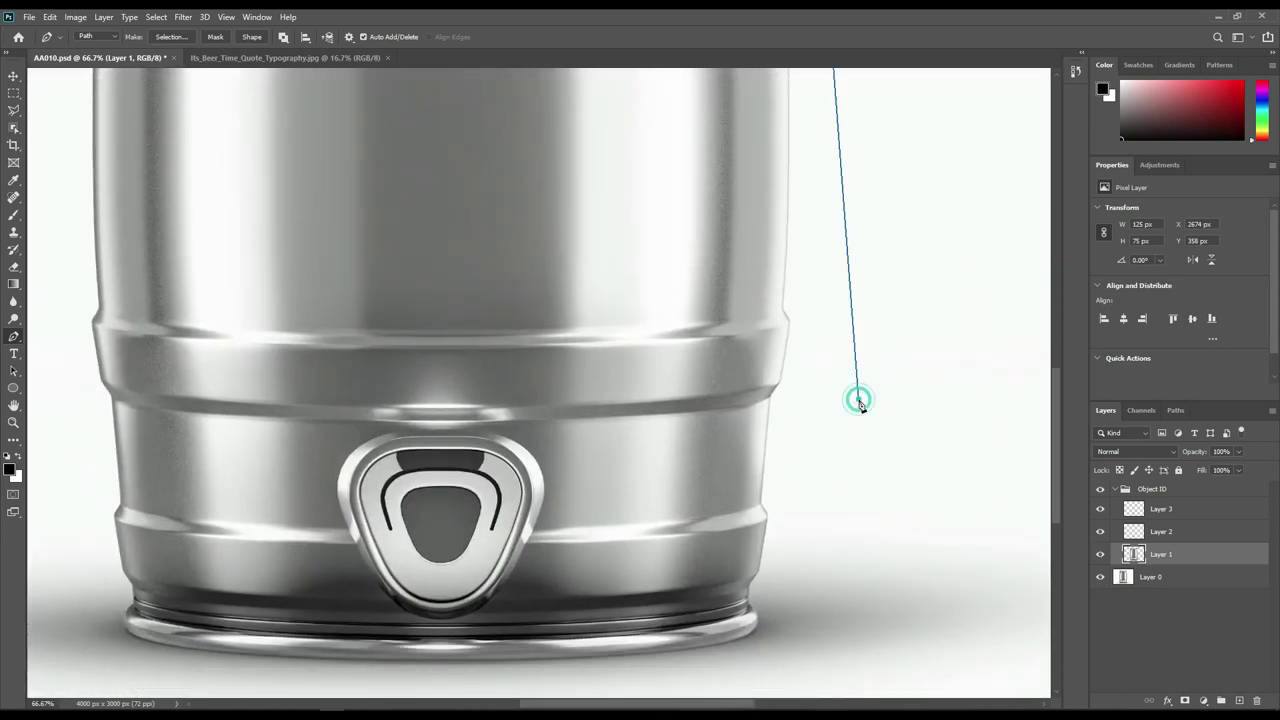
left_click(811, 567)
left_click(750, 607)
left_click(723, 618)
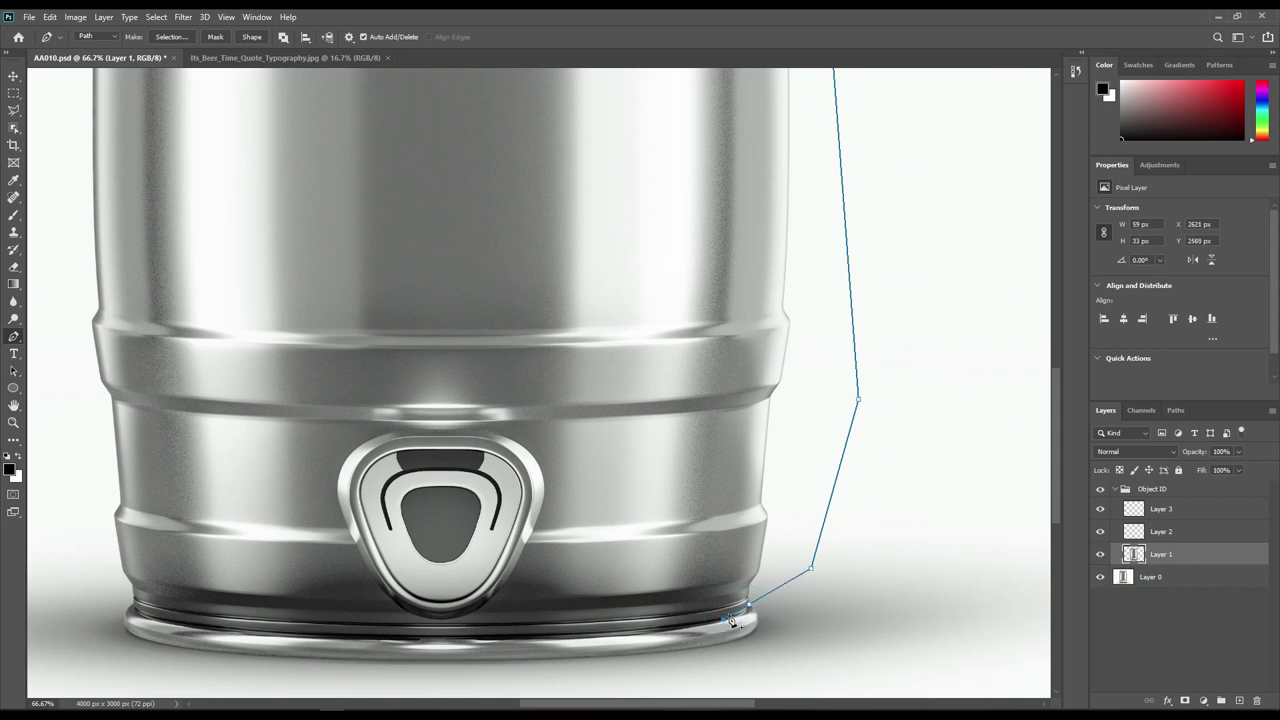
left_click(135, 609)
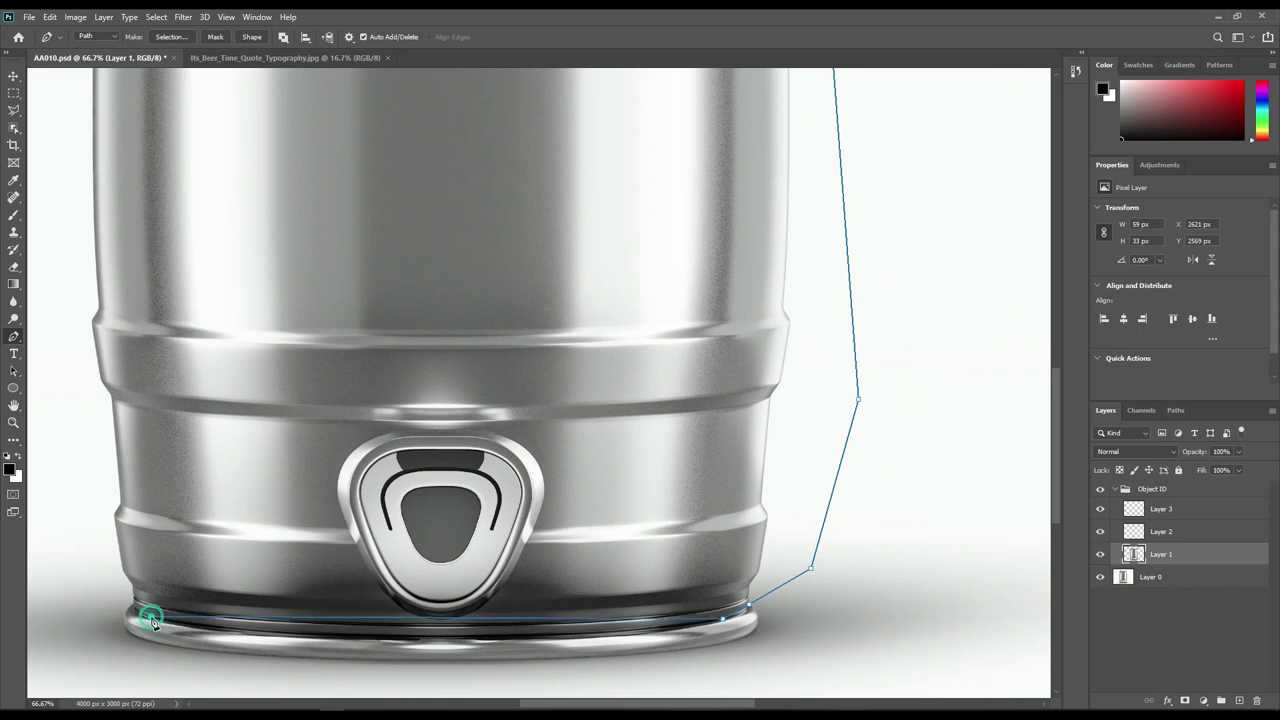
left_click(76, 560)
left_click(56, 293)
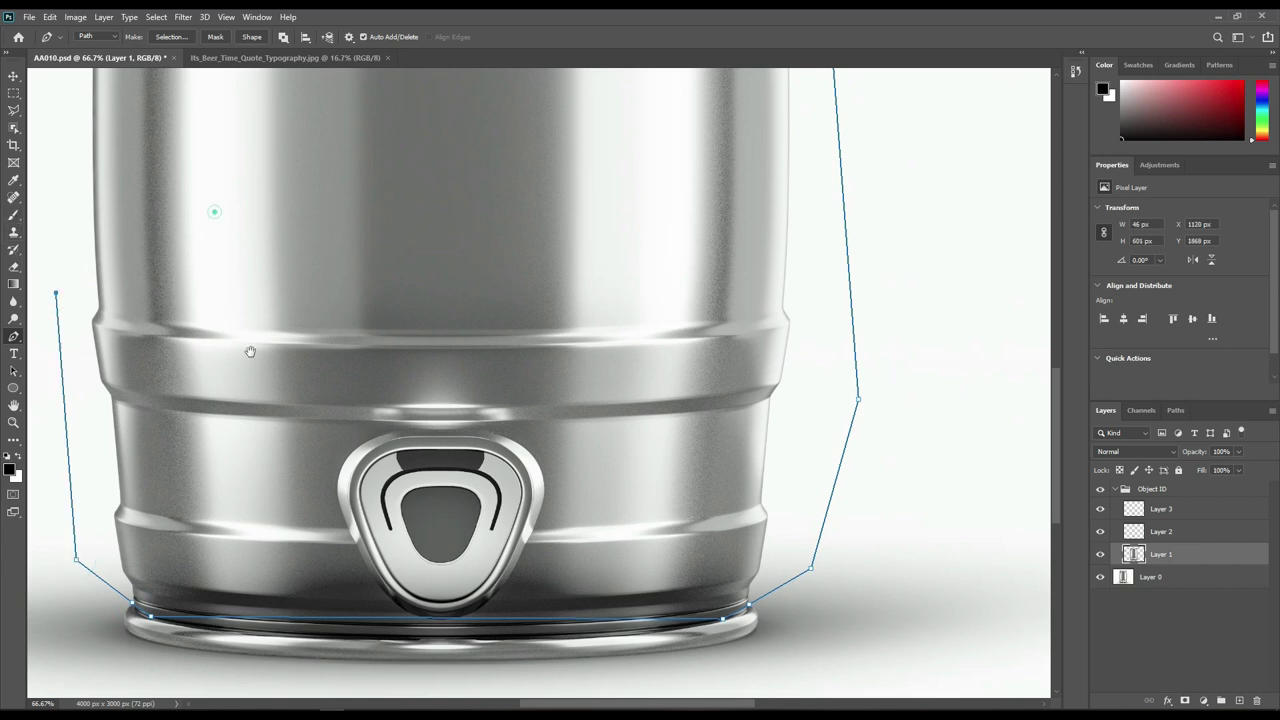
Continue the path up the keg's left side and close it at the top rim
scroll(349, 480, "up", 5)
scroll(351, 437, "up", 5)
left_click(213, 481)
left_click(274, 276)
left_click(330, 249)
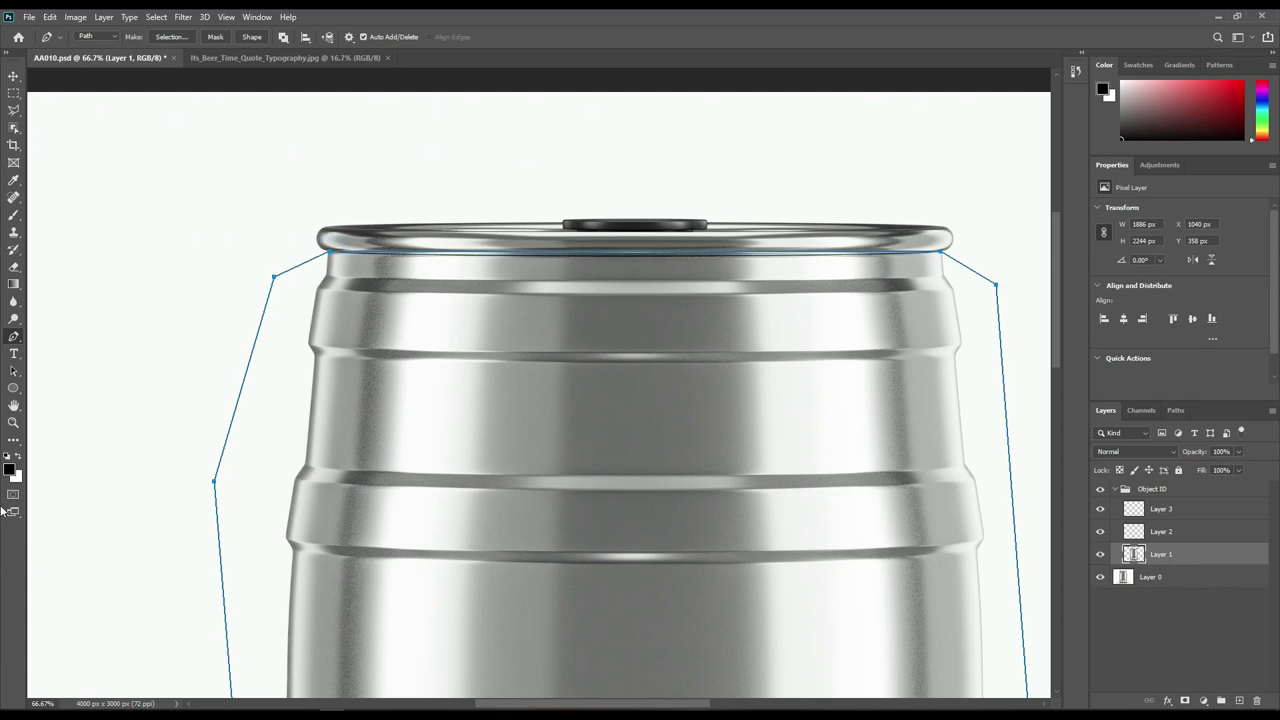
right_click(13, 338)
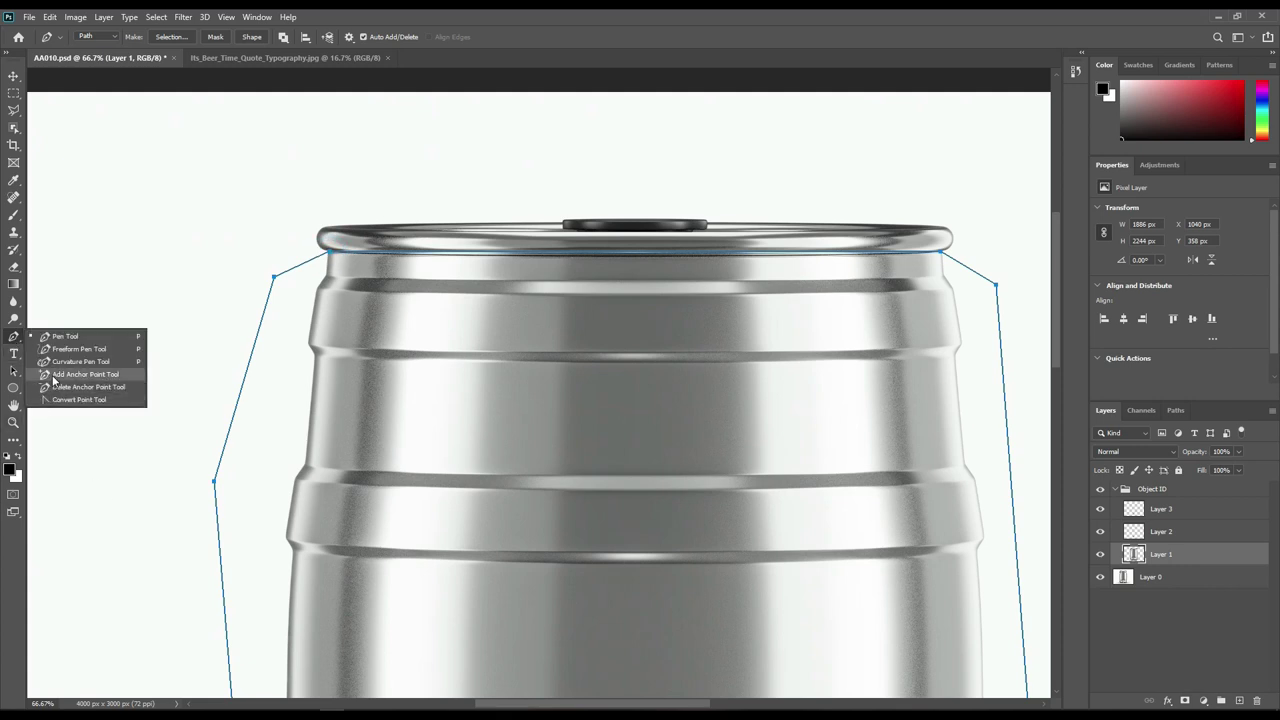
Add anchor points along the path's top edge
left_click(48, 376)
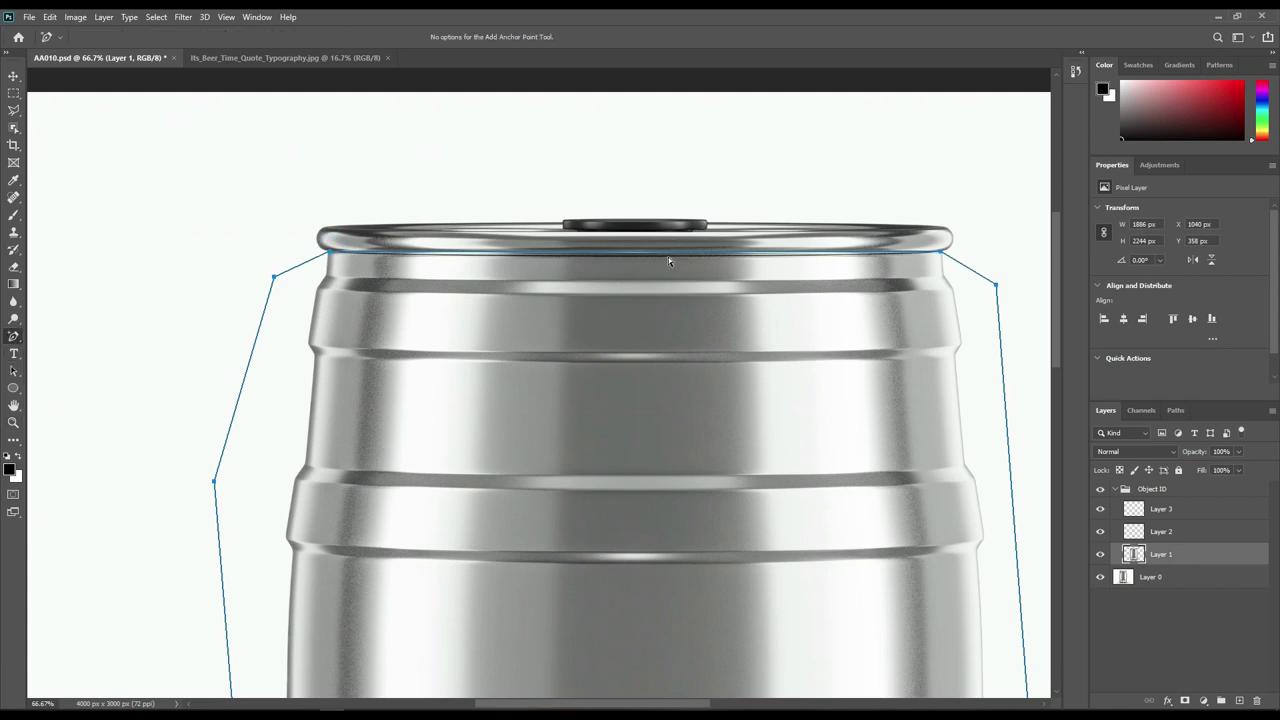
left_click(640, 254)
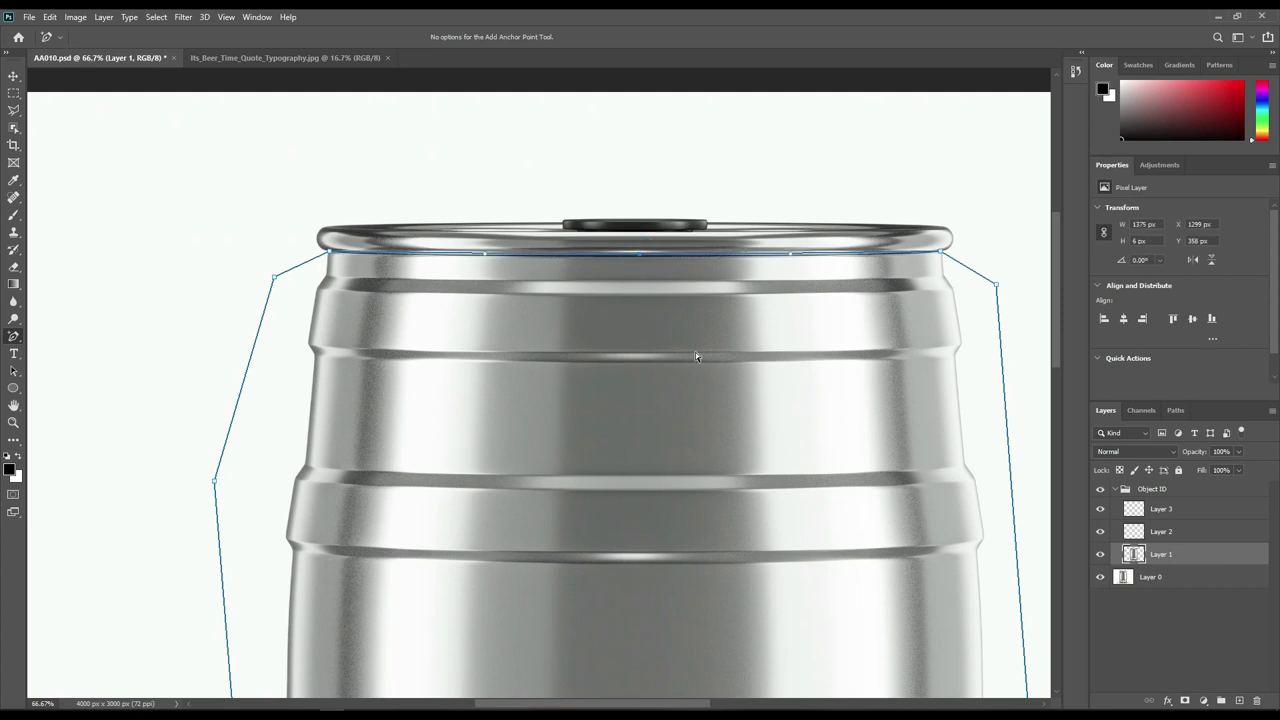
left_click(895, 255)
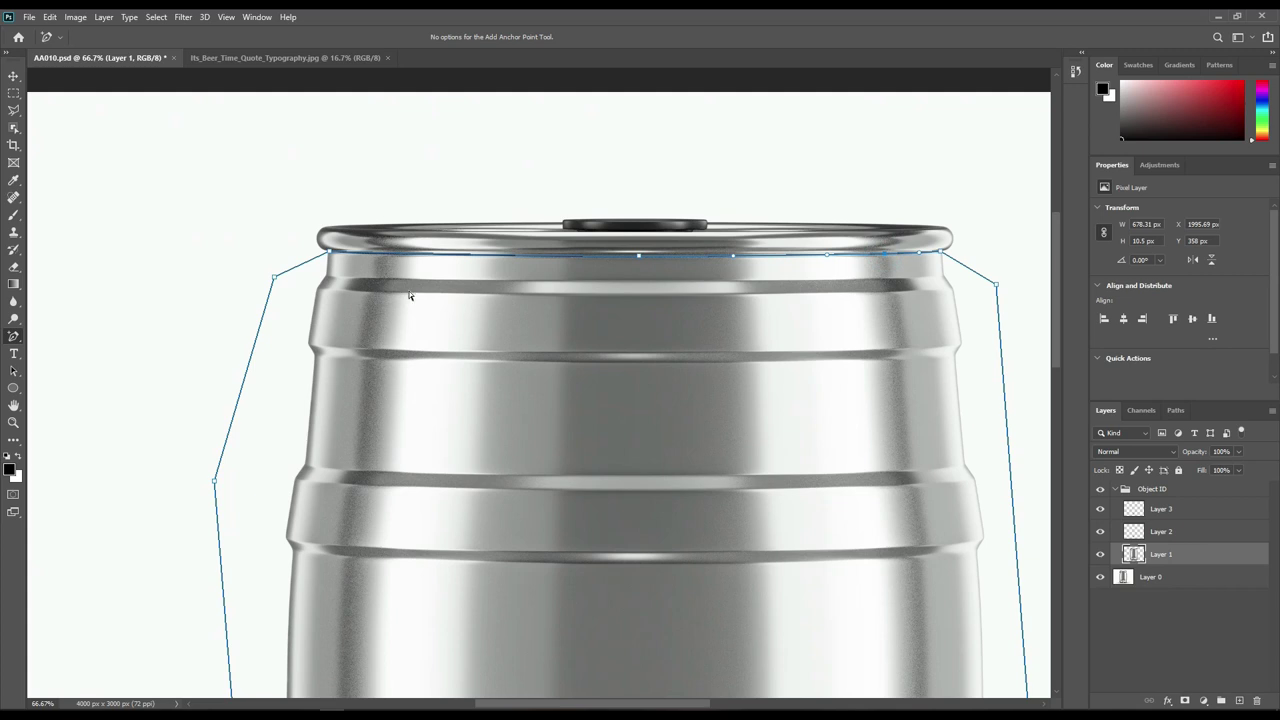
left_click(420, 254)
Add anchors along the bottom edge, nudging the middle one down to follow the curved rim
left_click_drag(659, 610, 597, 440)
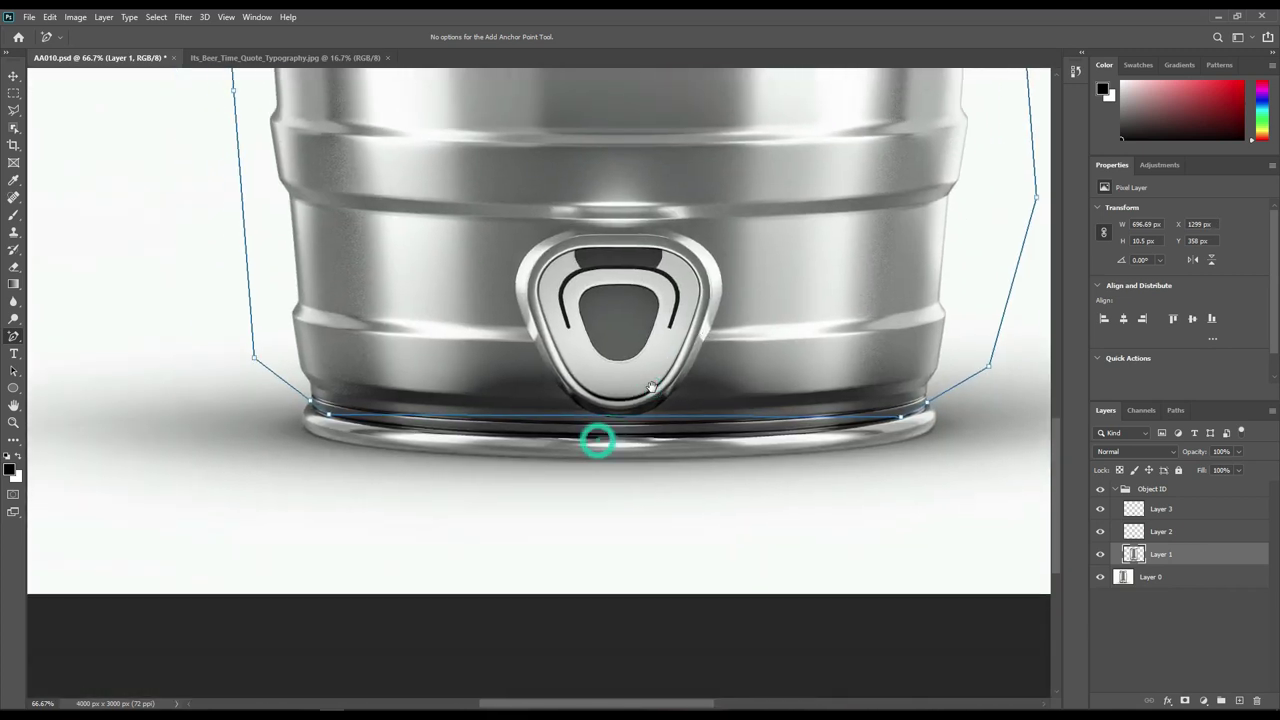
left_click(322, 414)
left_click(620, 420)
key("Down")
key("Down")
key("Down")
key("Down")
key("Down")
key("Down")
key("Down")
key("Down")
key("Down")
key("Down")
key("Down")
key("Down")
key("Down")
key("Down")
key("Down")
key("Down")
key("Down")
key("Down")
key("Up")
key("Up")
key("Up")
left_click(405, 431)
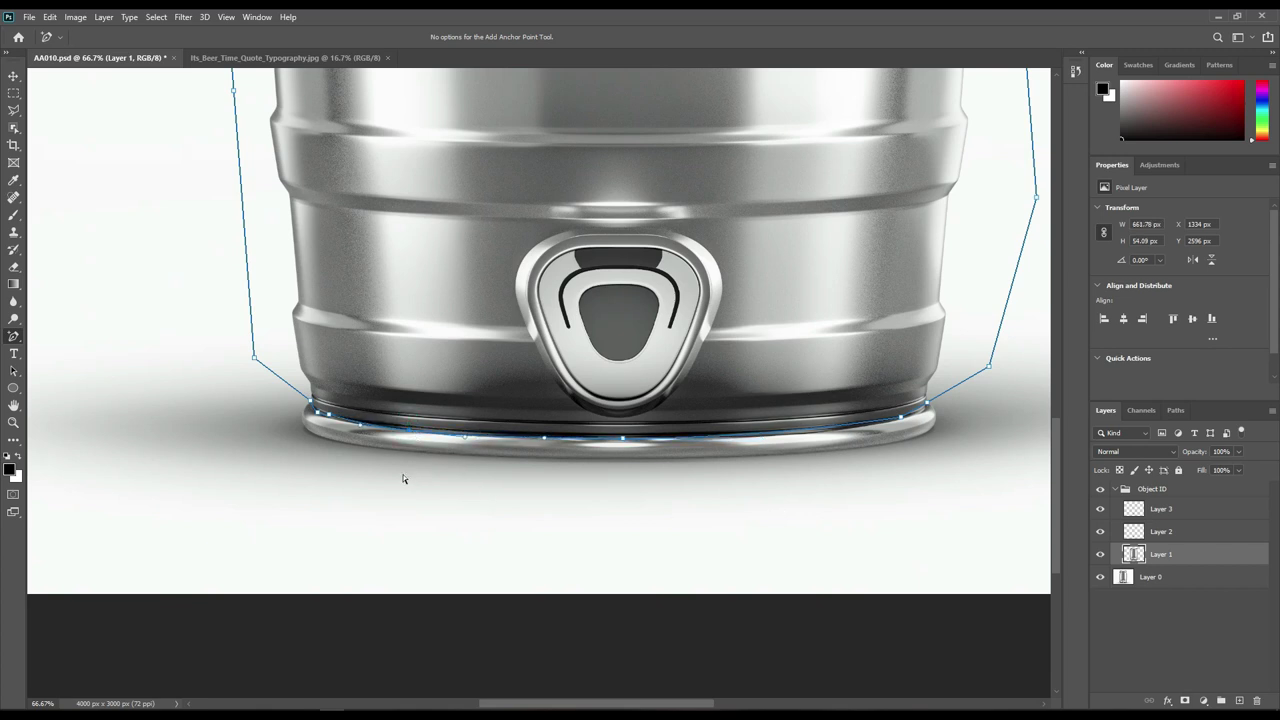
left_click(330, 417)
left_click(803, 432)
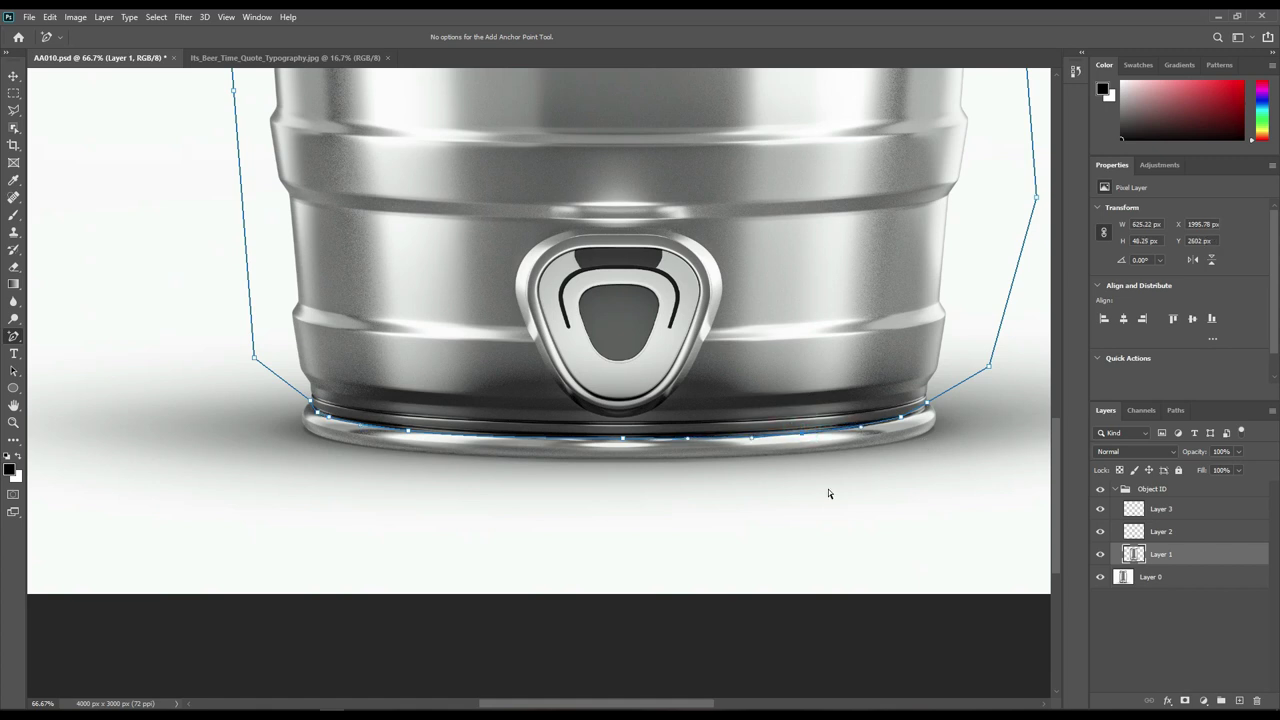
left_click(901, 416)
left_click(918, 413)
key("ctrl+0")
Convert the keg-body path into a selection and check it against Layer 1
right_click(533, 299)
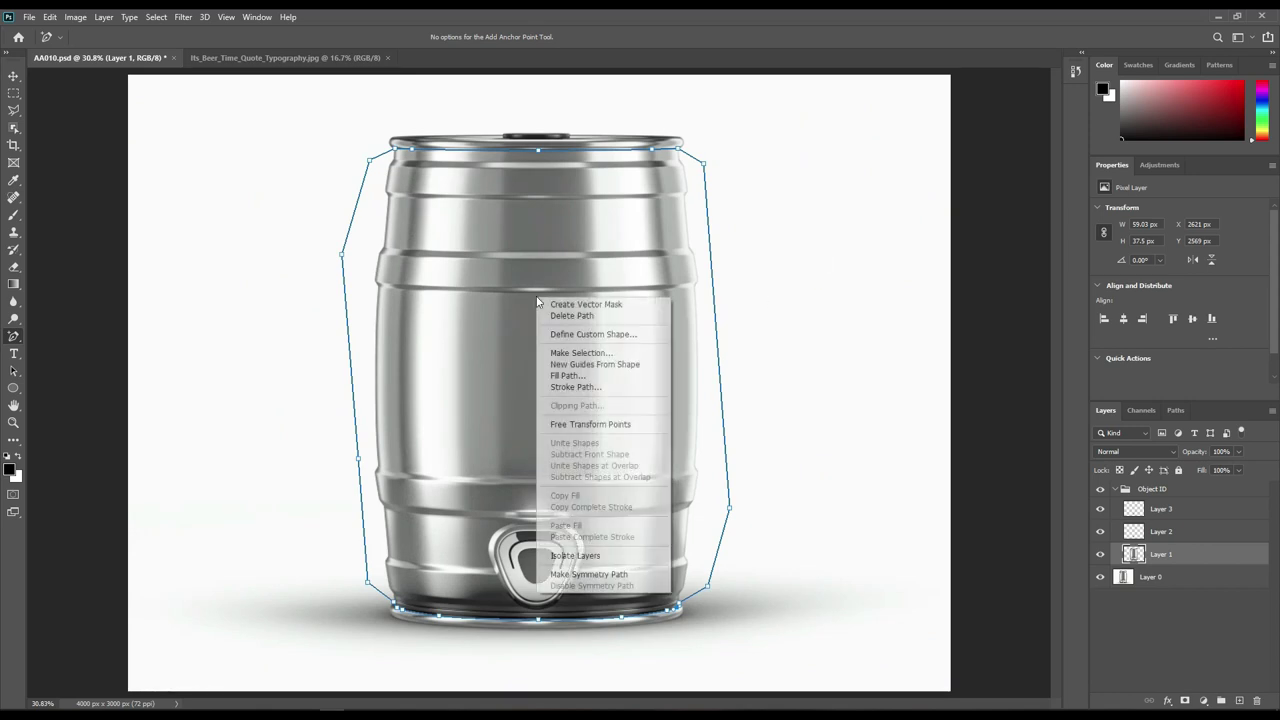
left_click(589, 357)
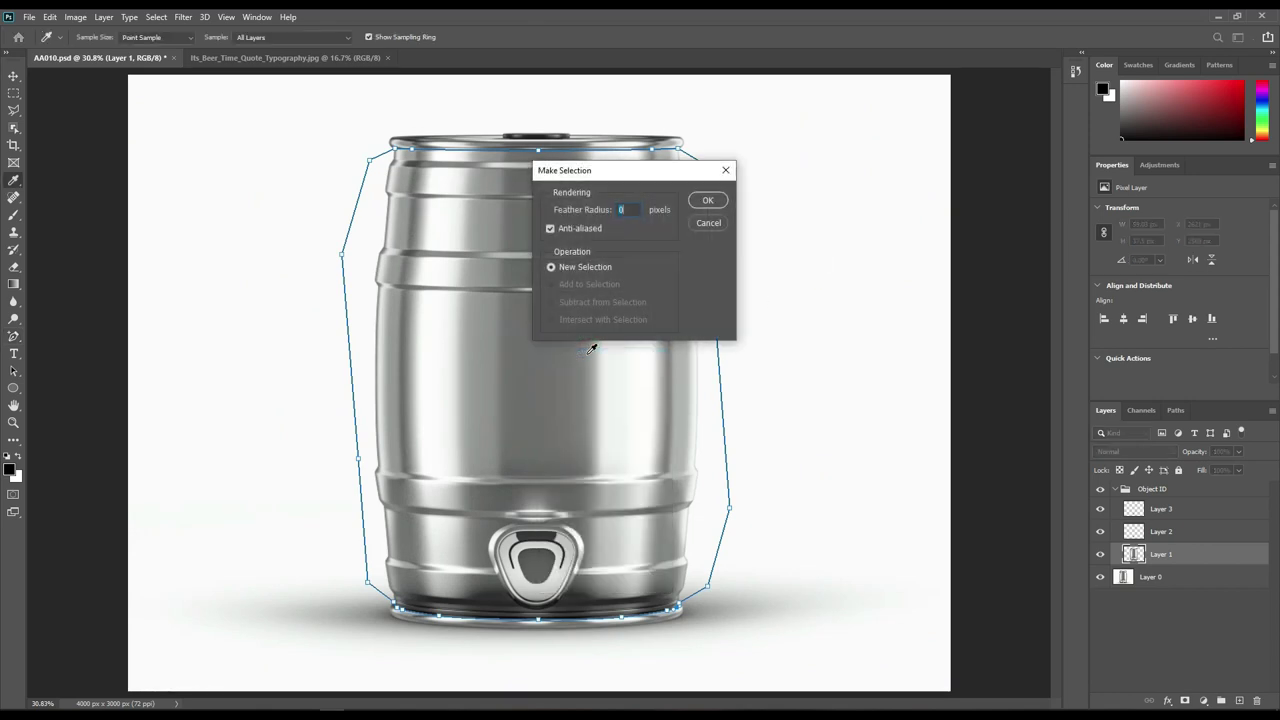
left_click(707, 200)
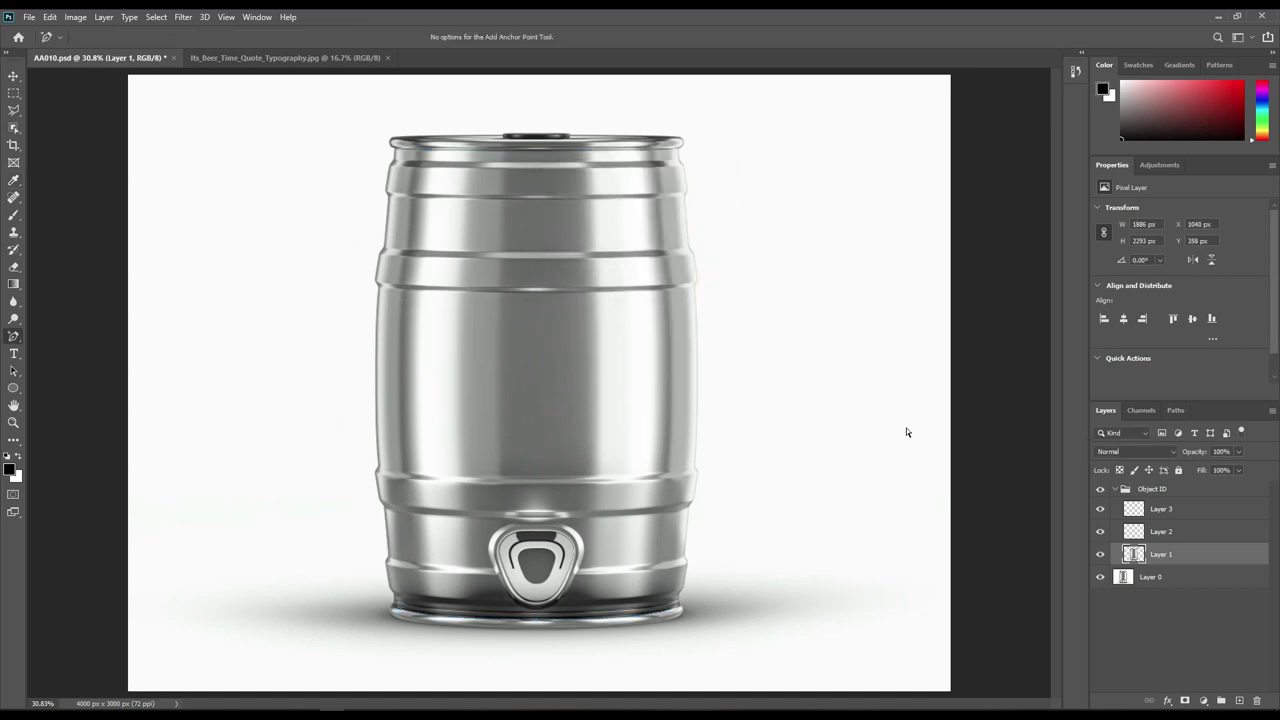
left_click(1100, 577)
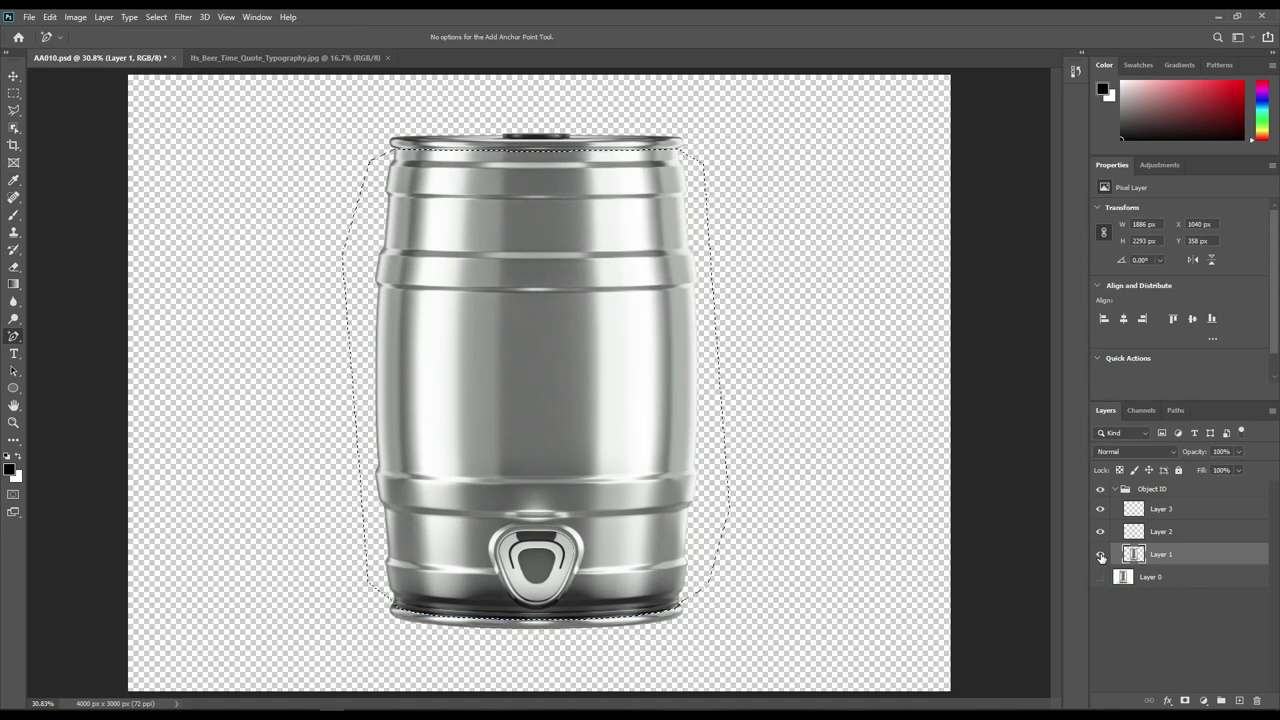
left_click(1100, 555)
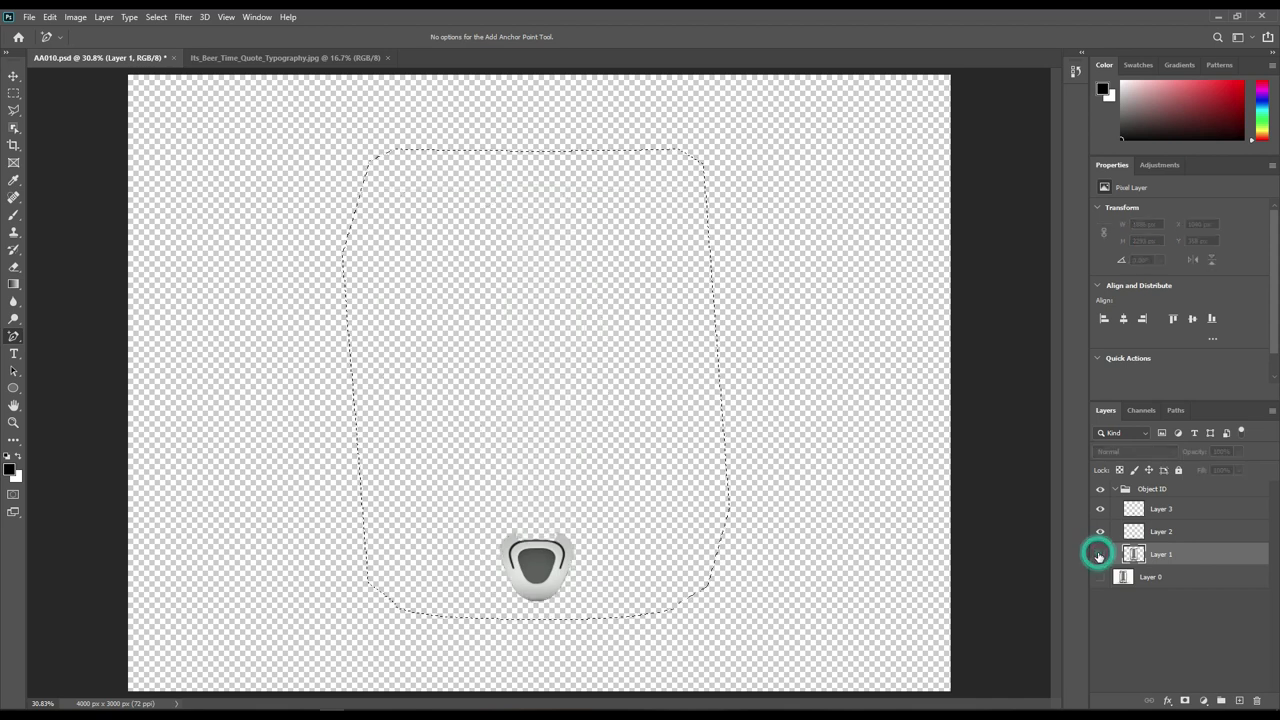
left_click(1100, 555)
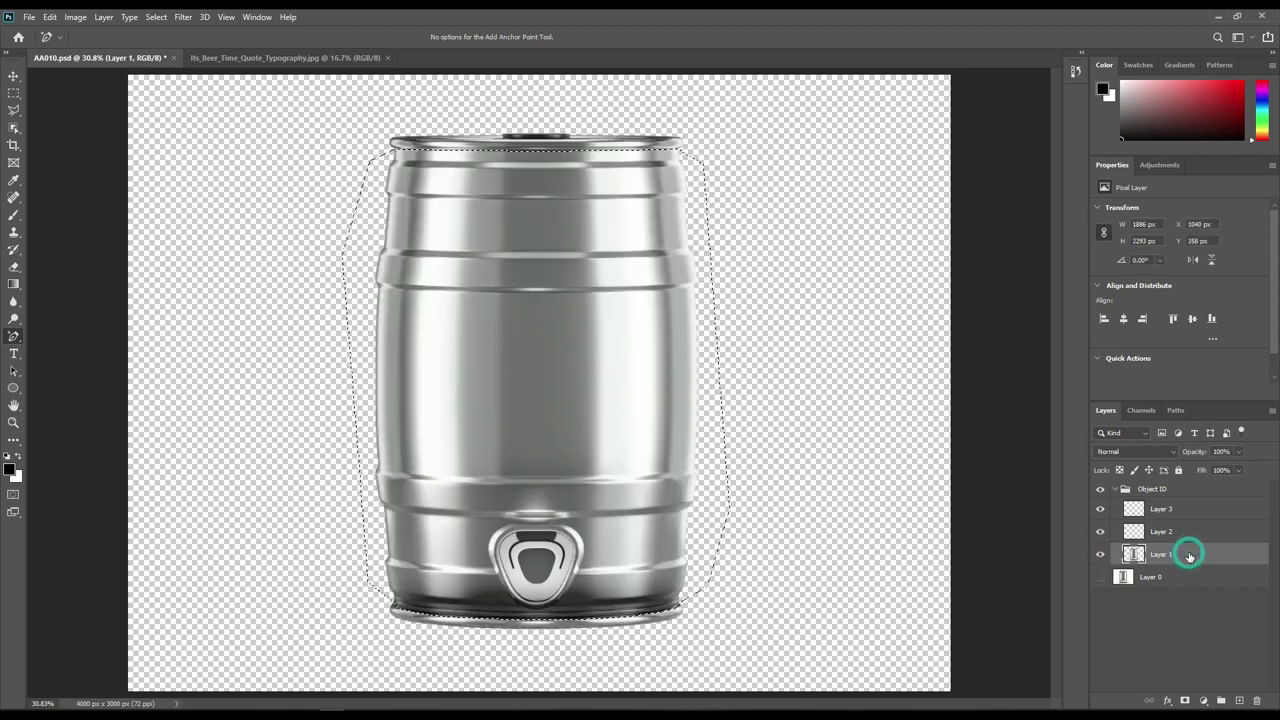
Copy the selected keg body onto new Layer 4 and compare it with Layer 1
key("ctrl+j")
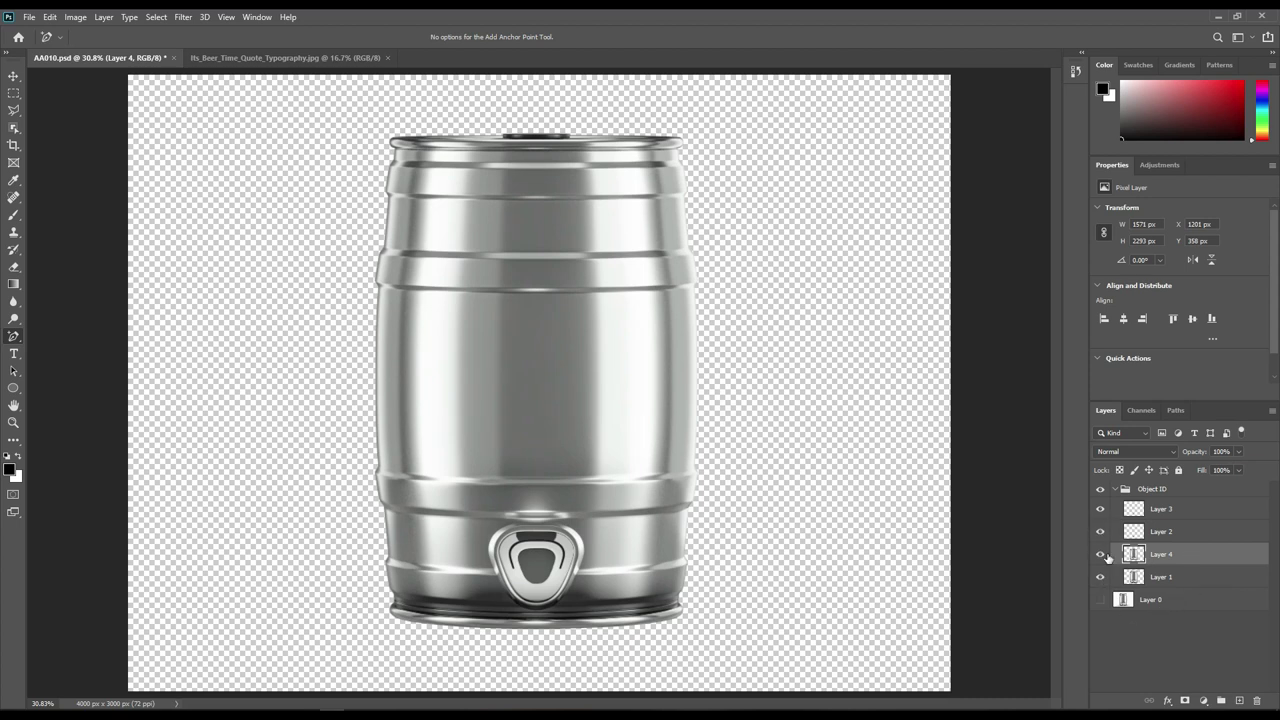
left_click(1100, 577)
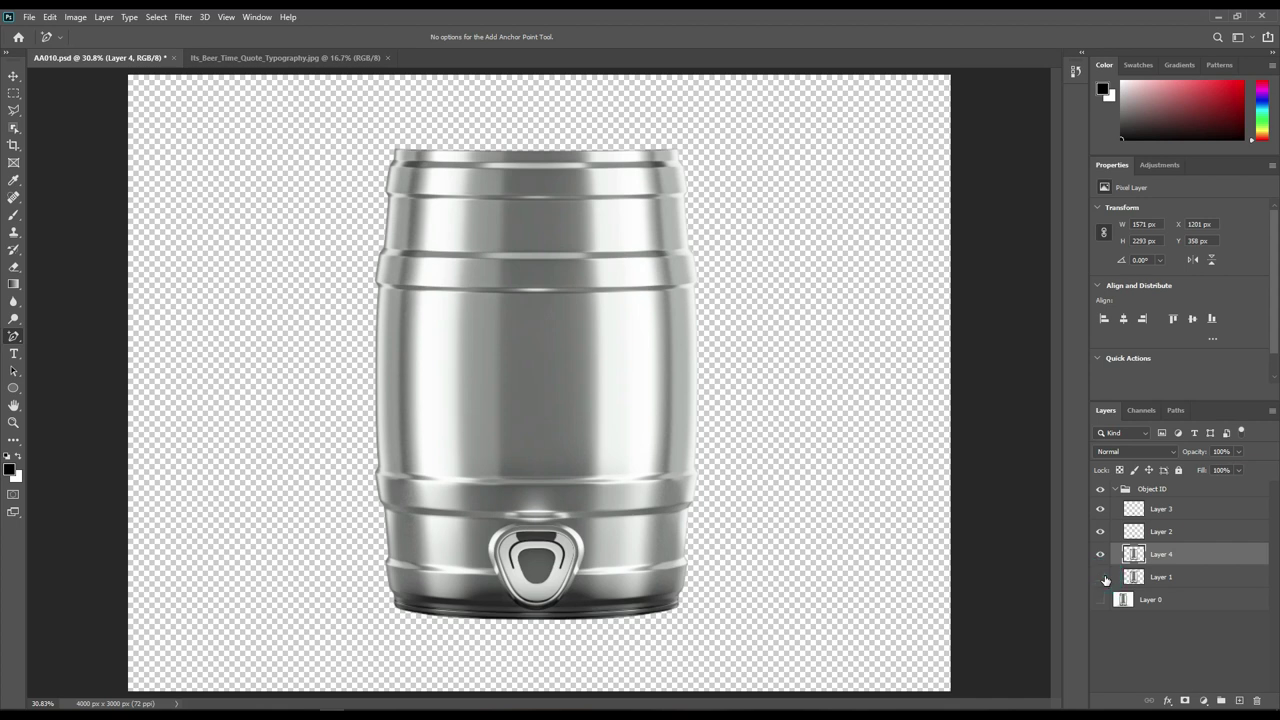
left_click(1101, 554)
left_click(1101, 554)
left_click(1099, 577)
left_click(1098, 577)
left_click(1097, 577)
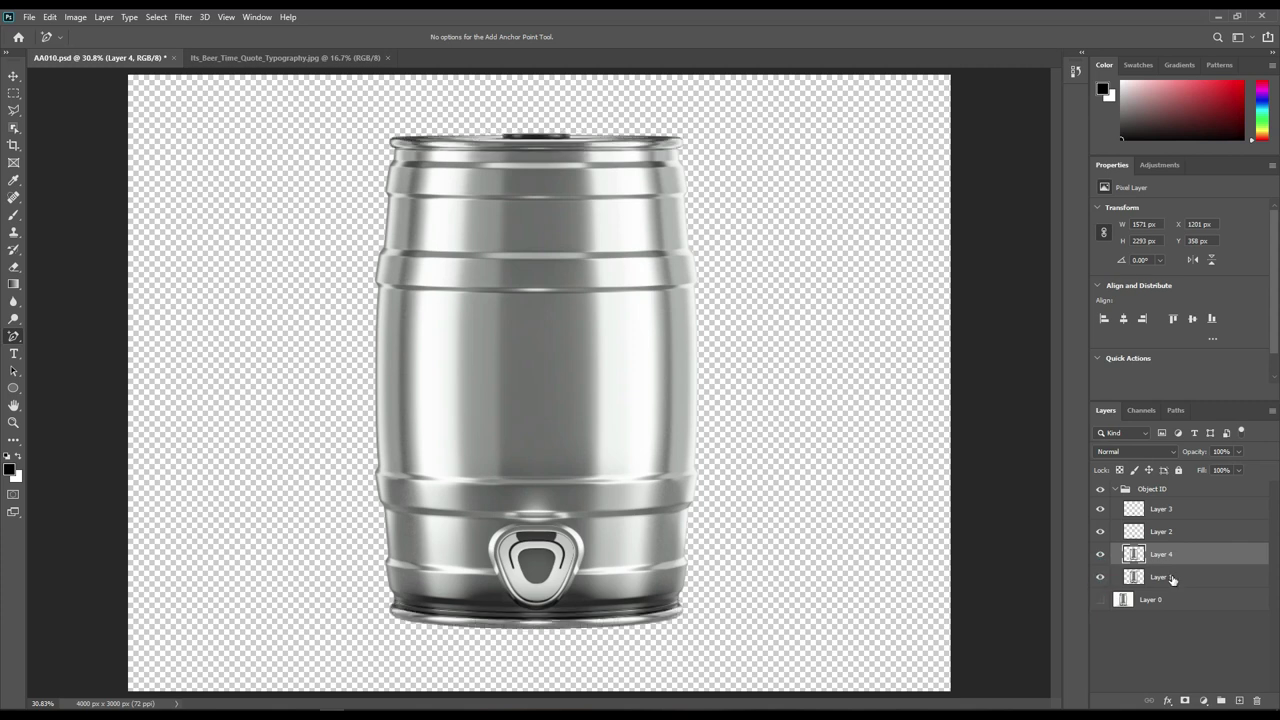
left_click(1100, 599)
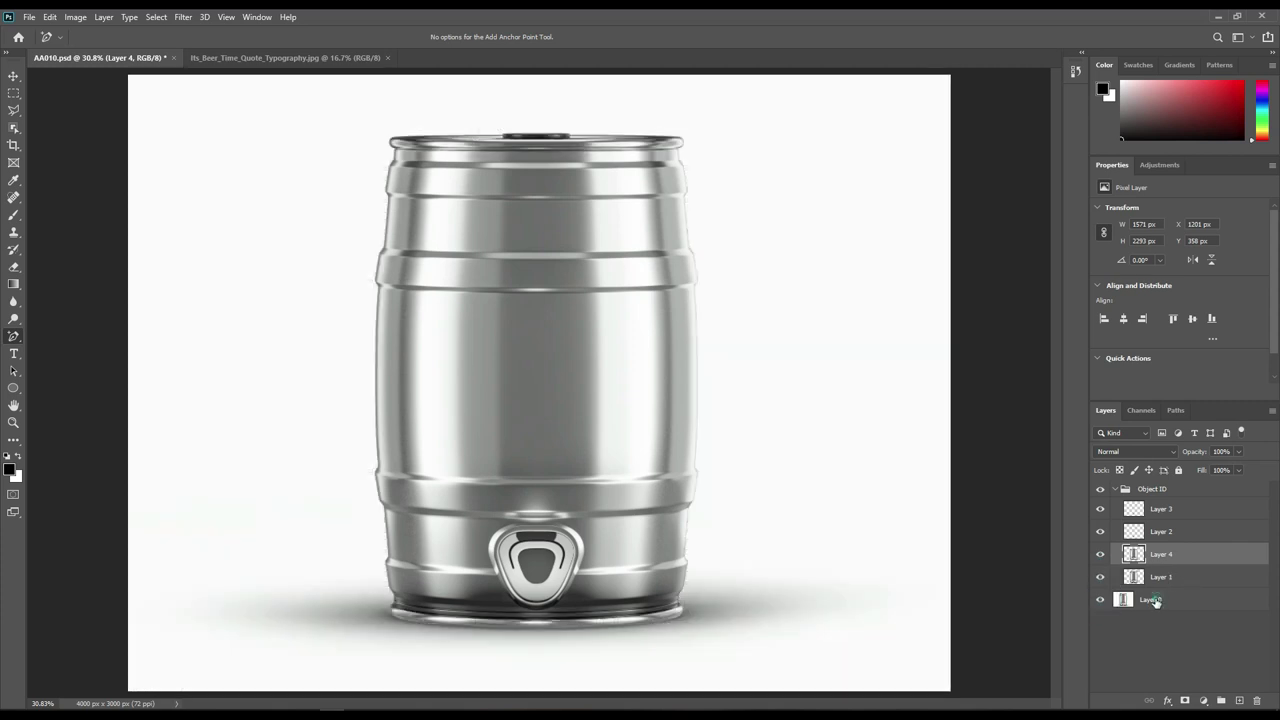
Select Layer 0, then collapse and hide the Object 3D group
left_click(1150, 599)
left_click(1116, 489)
left_click(1177, 553)
left_click(1172, 512)
left_click(1100, 489)
left_click(1149, 507)
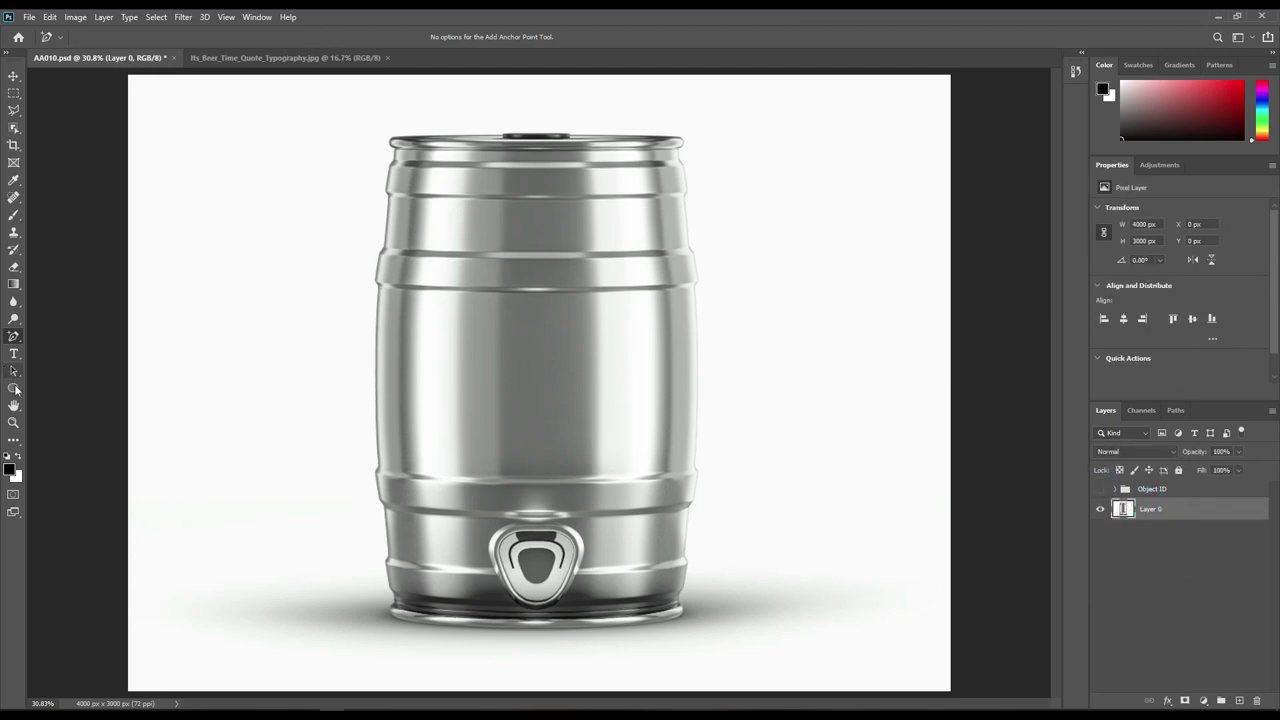
Show rulers and add vertical guides at the keg's left and right edges
right_click(15, 389)
left_click(24, 391)
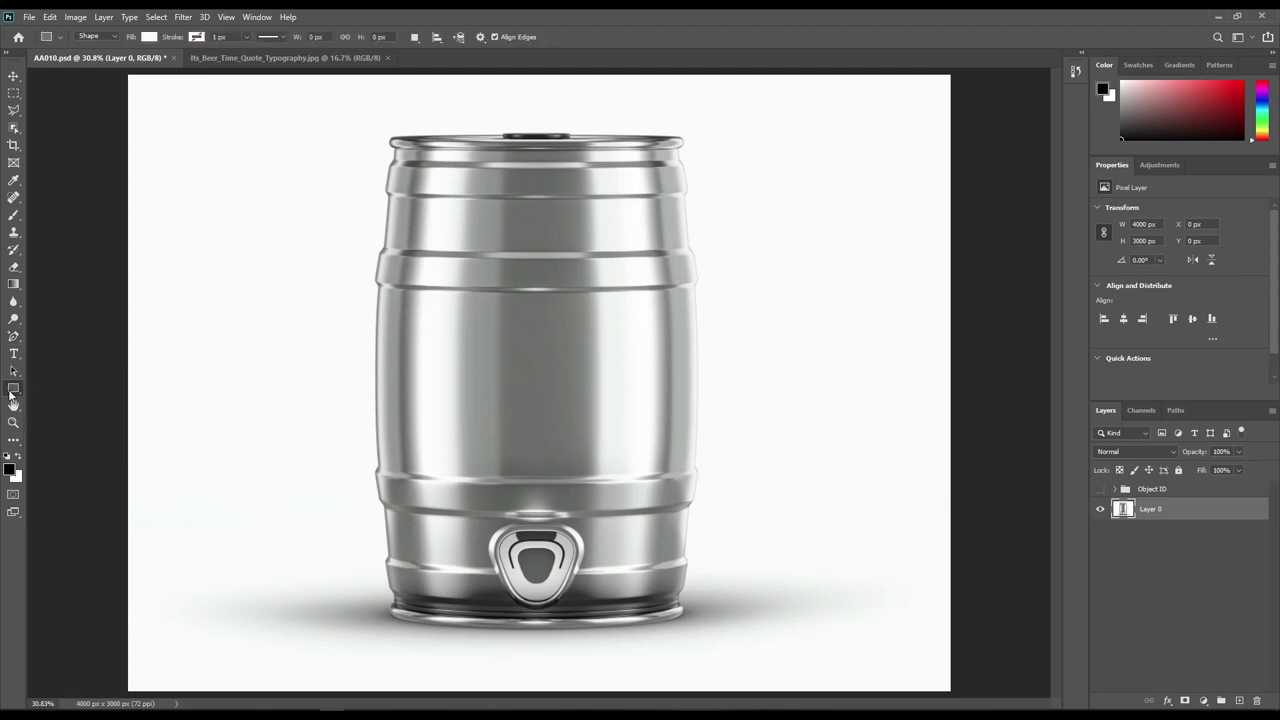
right_click(13, 389)
left_click(58, 386)
key("ctrl+r")
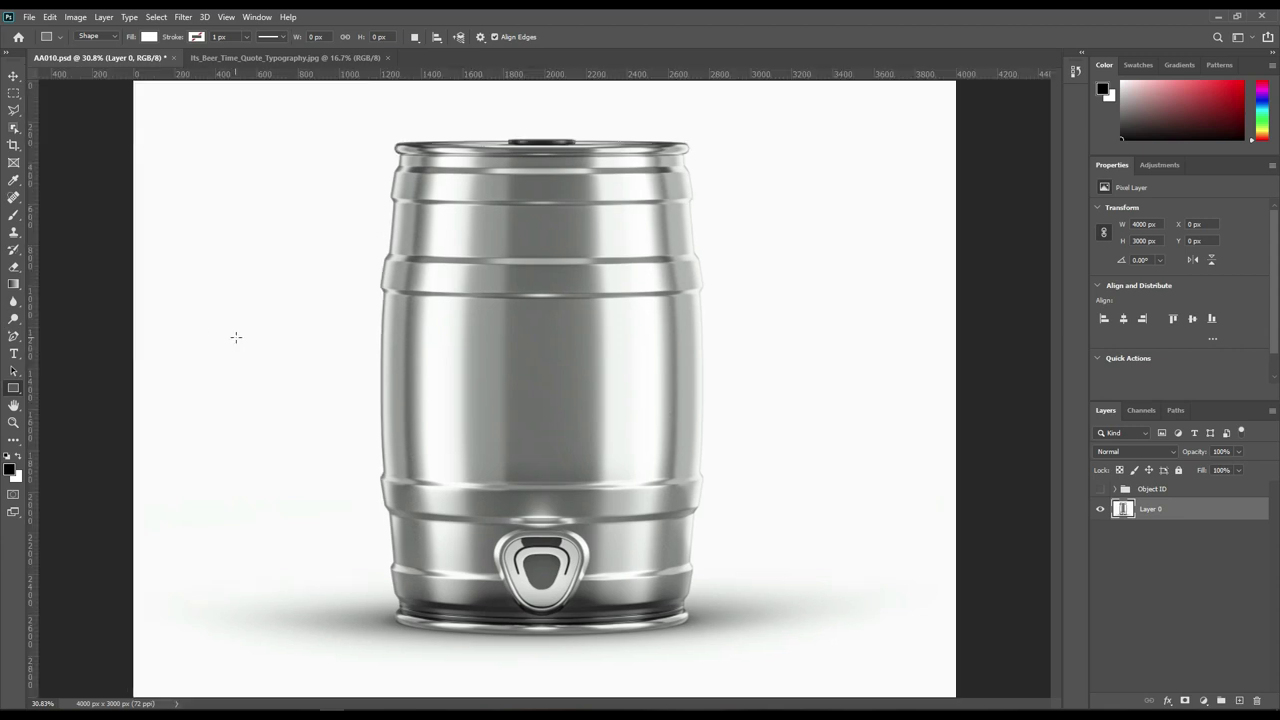
left_click_drag(28, 340, 372, 344)
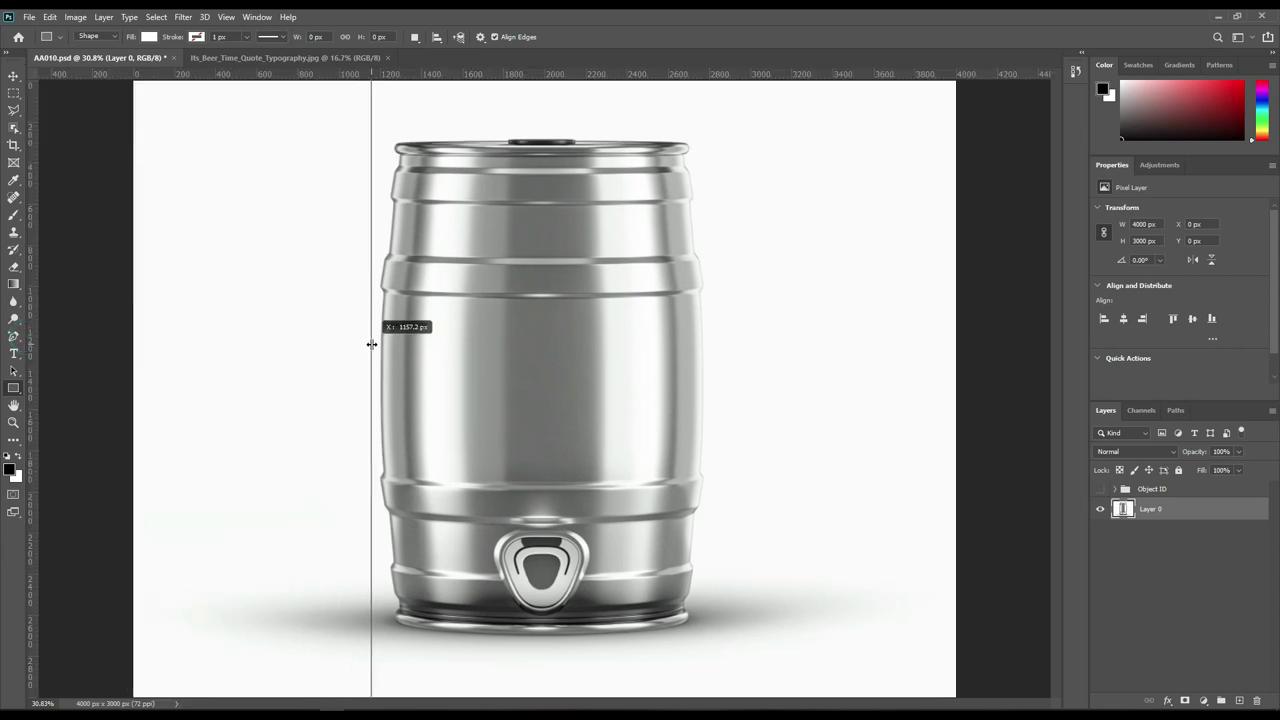
left_click_drag(372, 344, 372, 344)
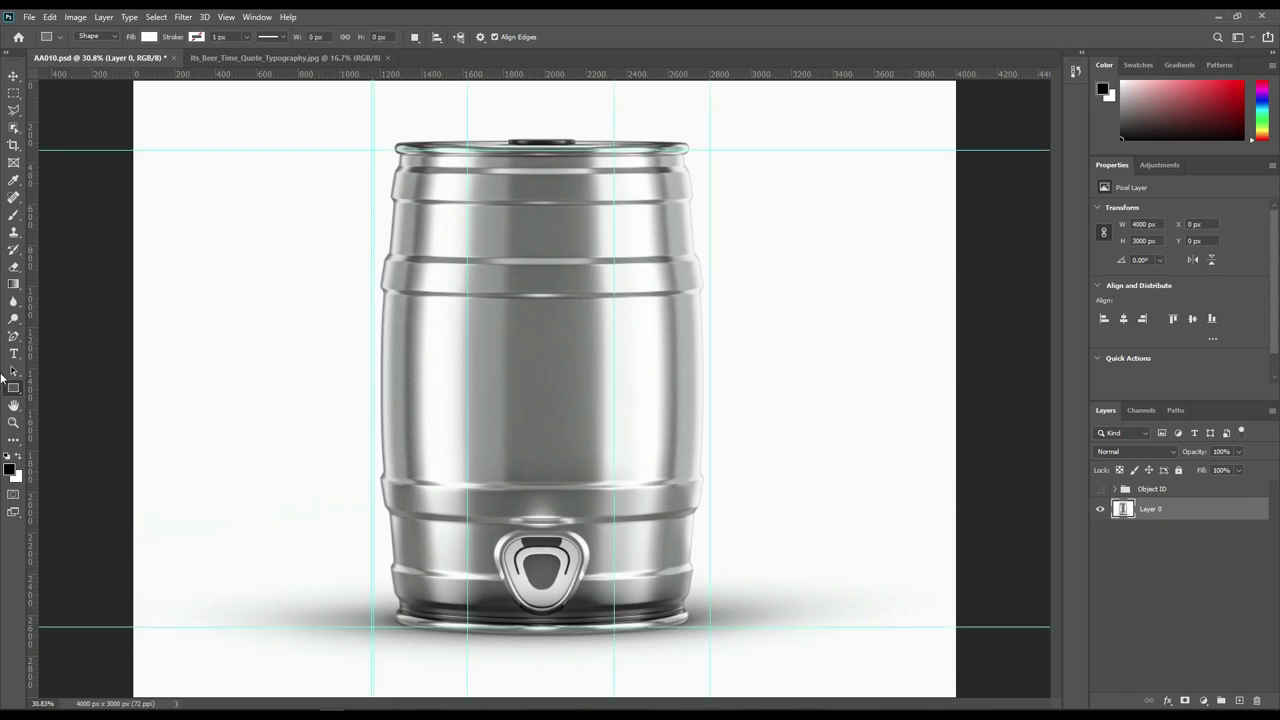
left_click_drag(36, 366, 710, 363)
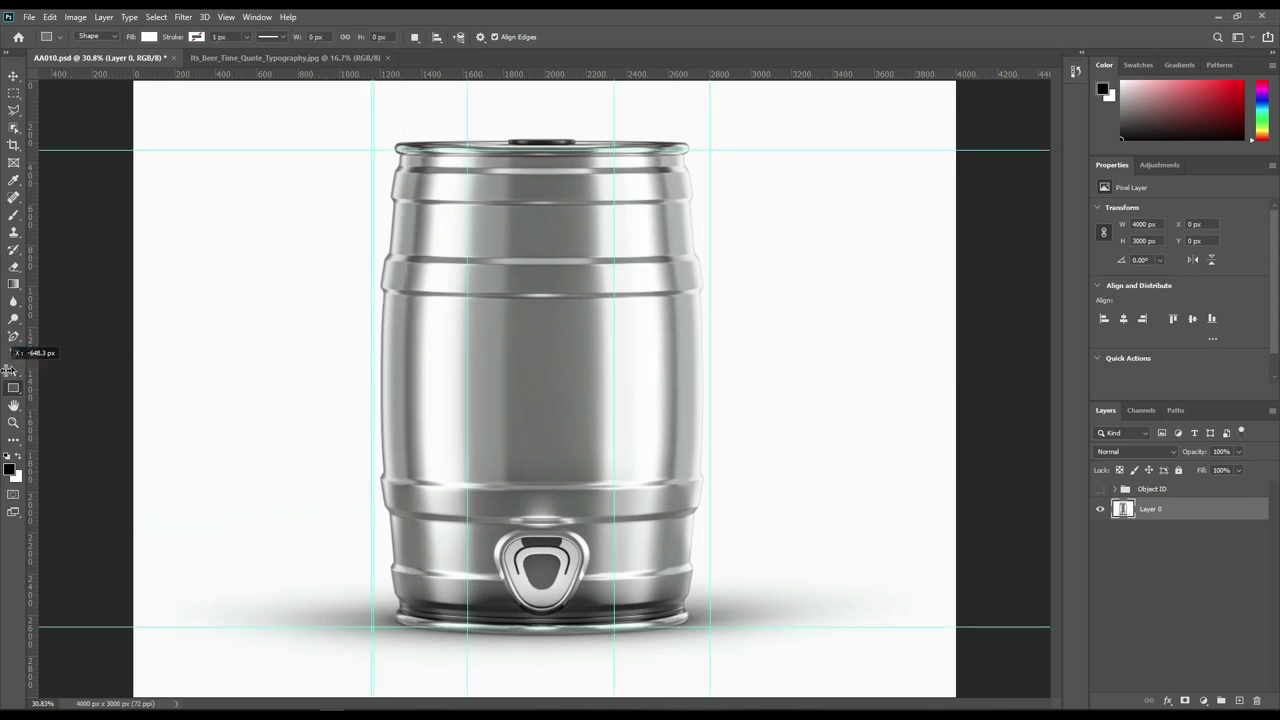
Remove a duplicate guide and draw a rectangle spanning the guides over the keg
left_click(14, 75)
left_click_drag(372, 268, 20, 195)
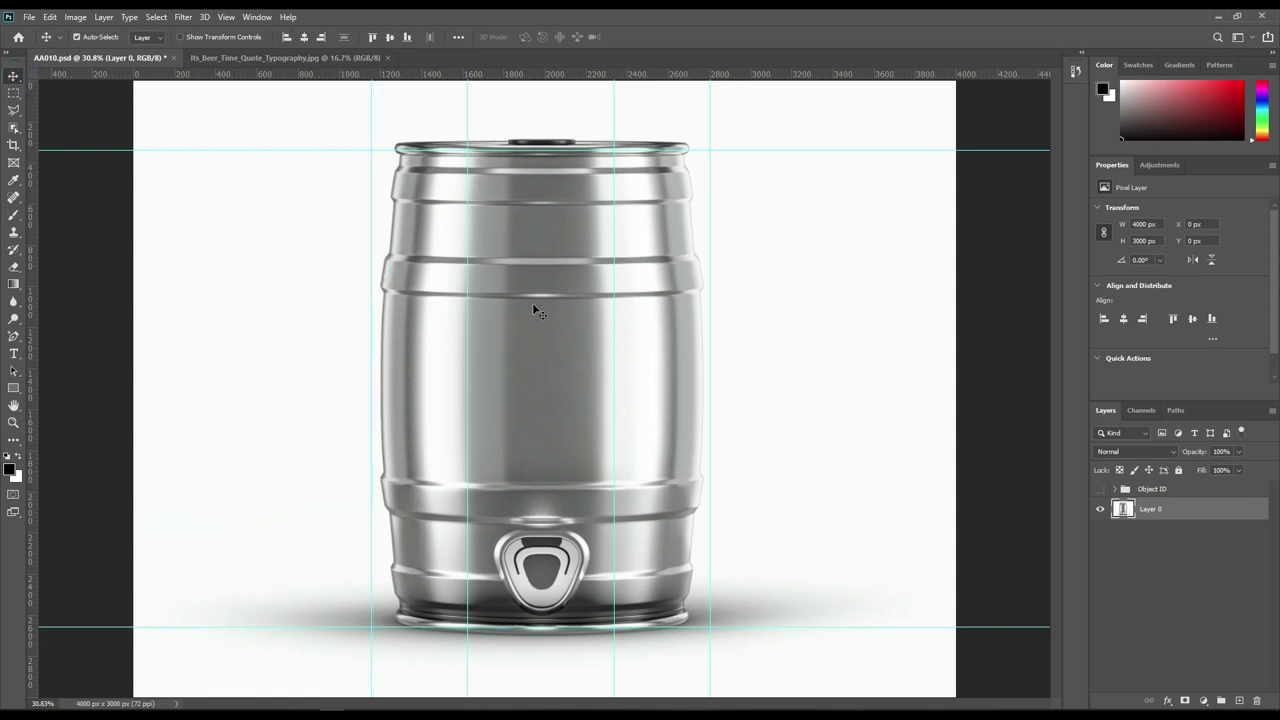
left_click(14, 389)
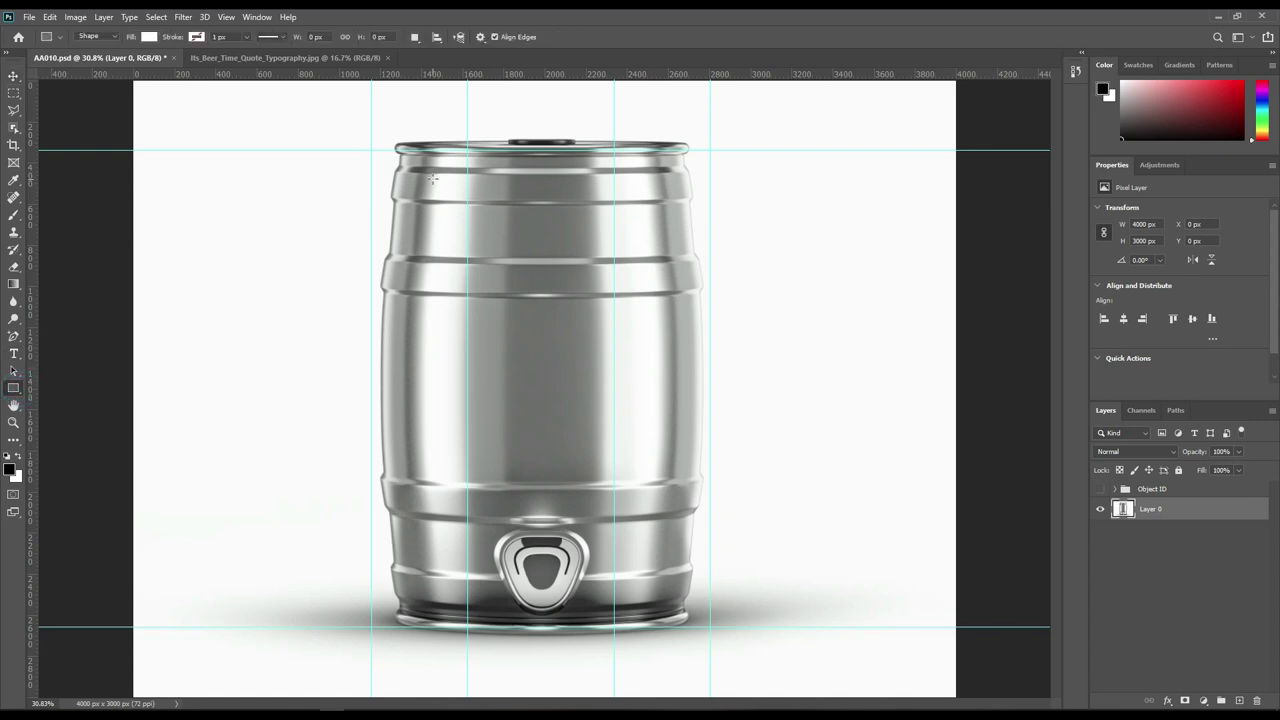
left_click_drag(372, 150, 710, 627)
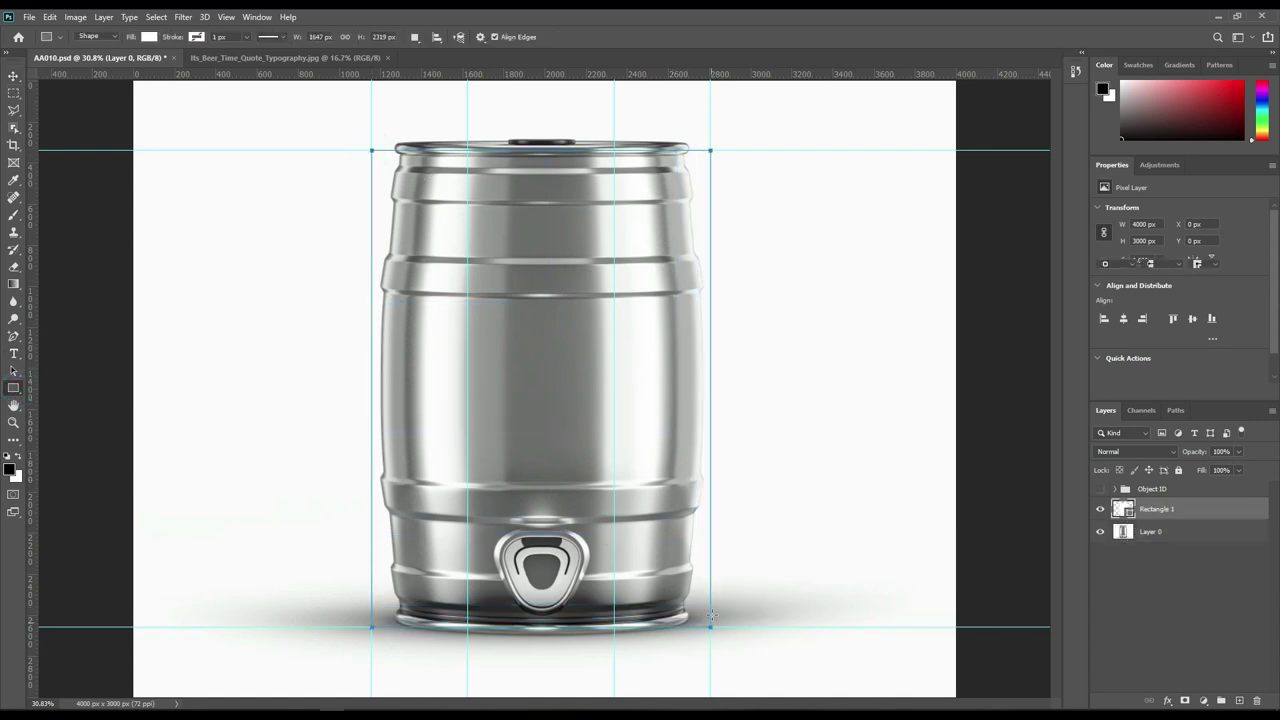
Set Rectangle 1's fill colour to bright red (ff0505)
left_click(20, 80)
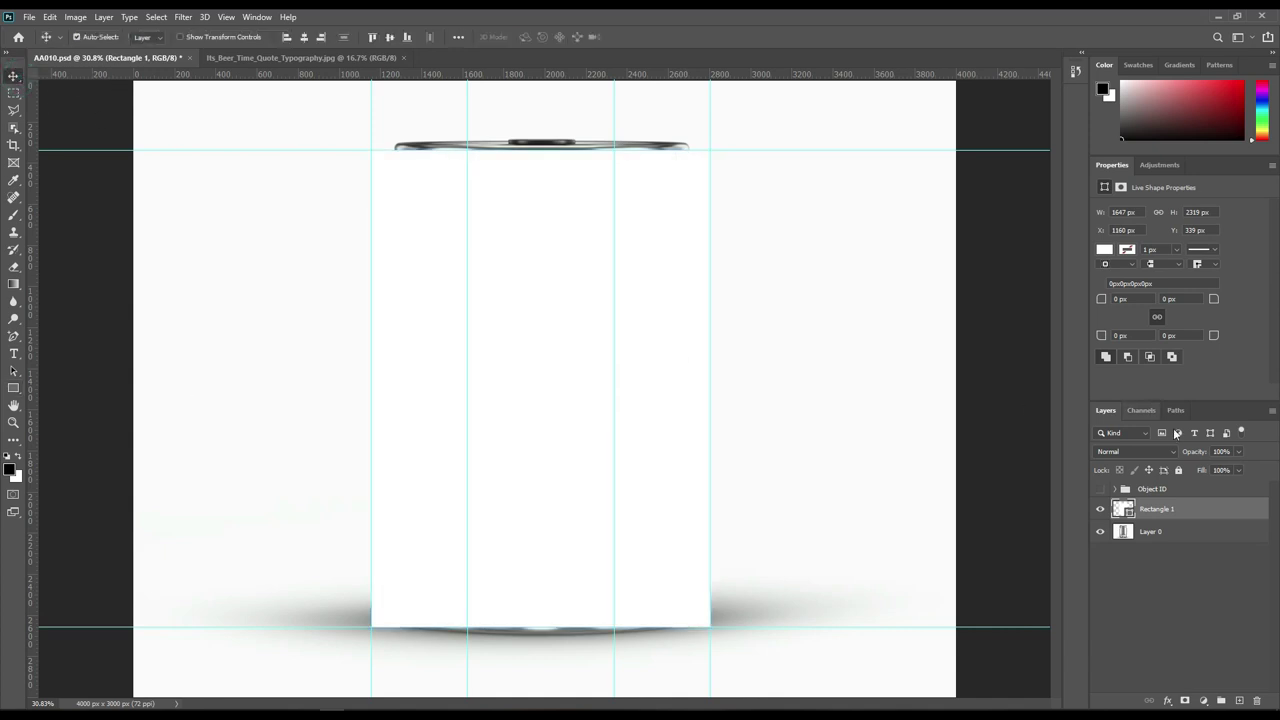
double_click(1124, 509)
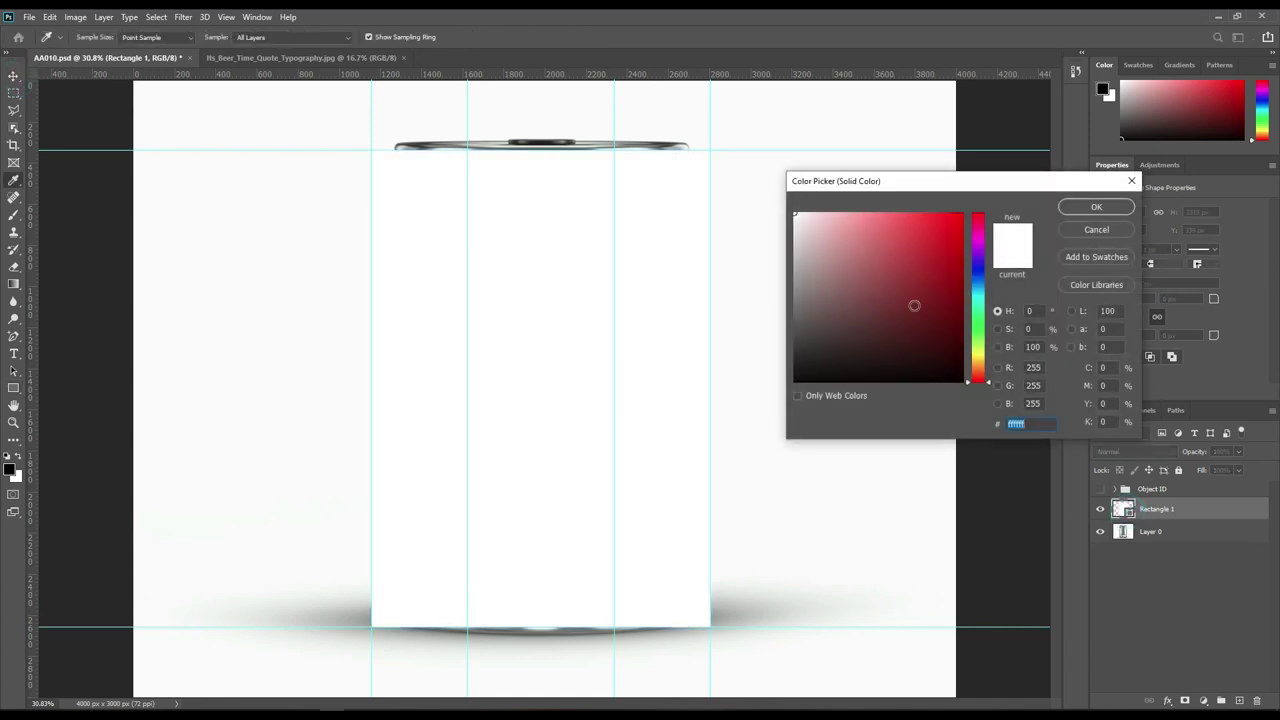
left_click_drag(910, 300, 993, 205)
left_click(1096, 207)
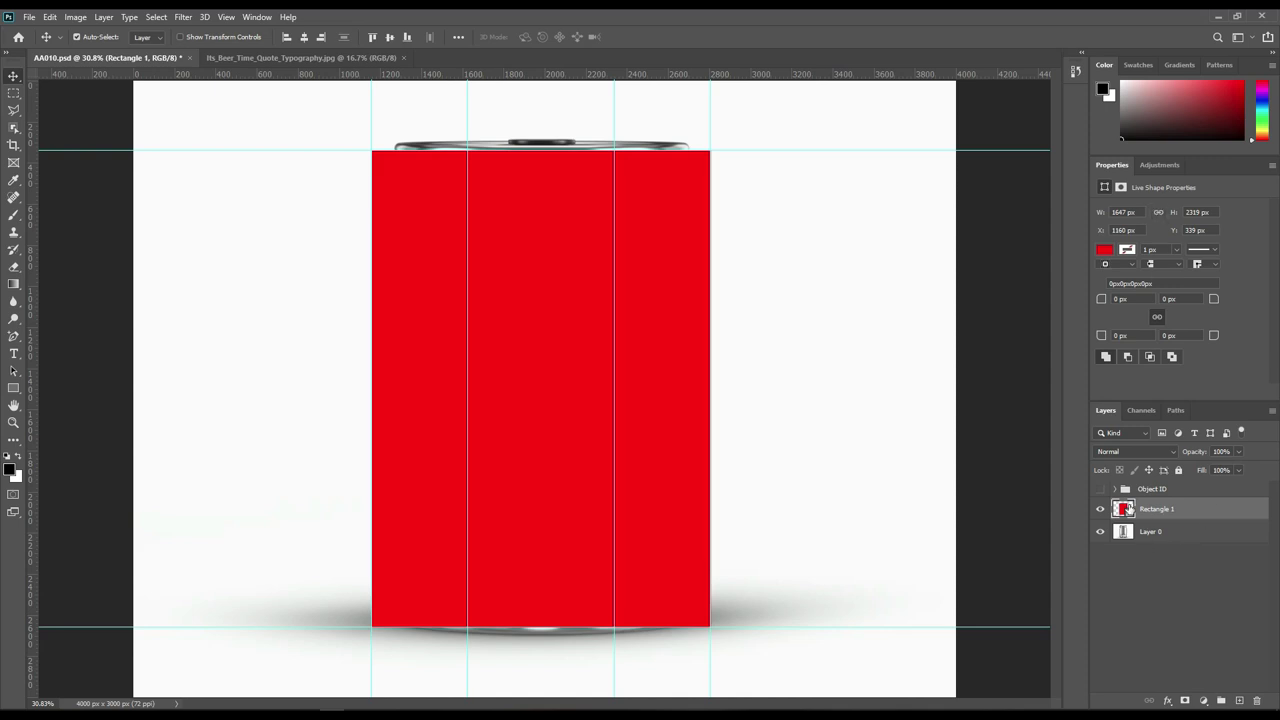
Convert Rectangle 1 to a smart object and mask it with Layer 4's keg outline
right_click(1181, 508)
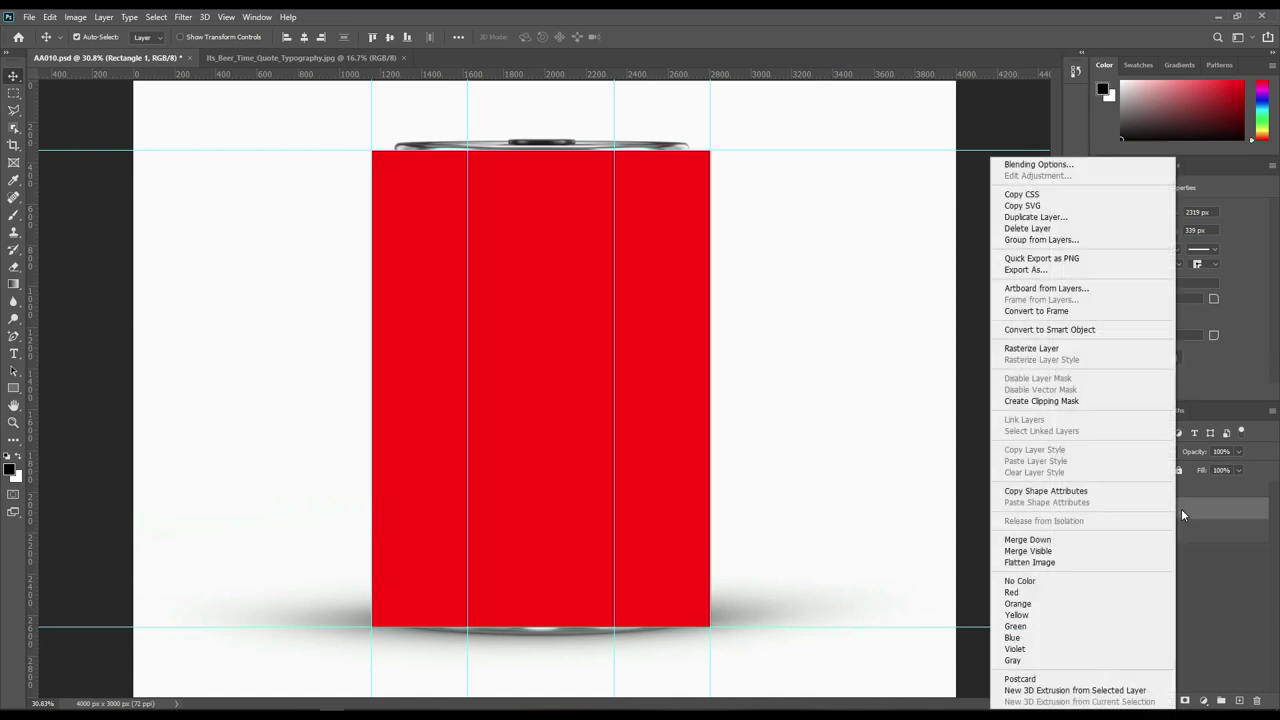
left_click(1083, 333)
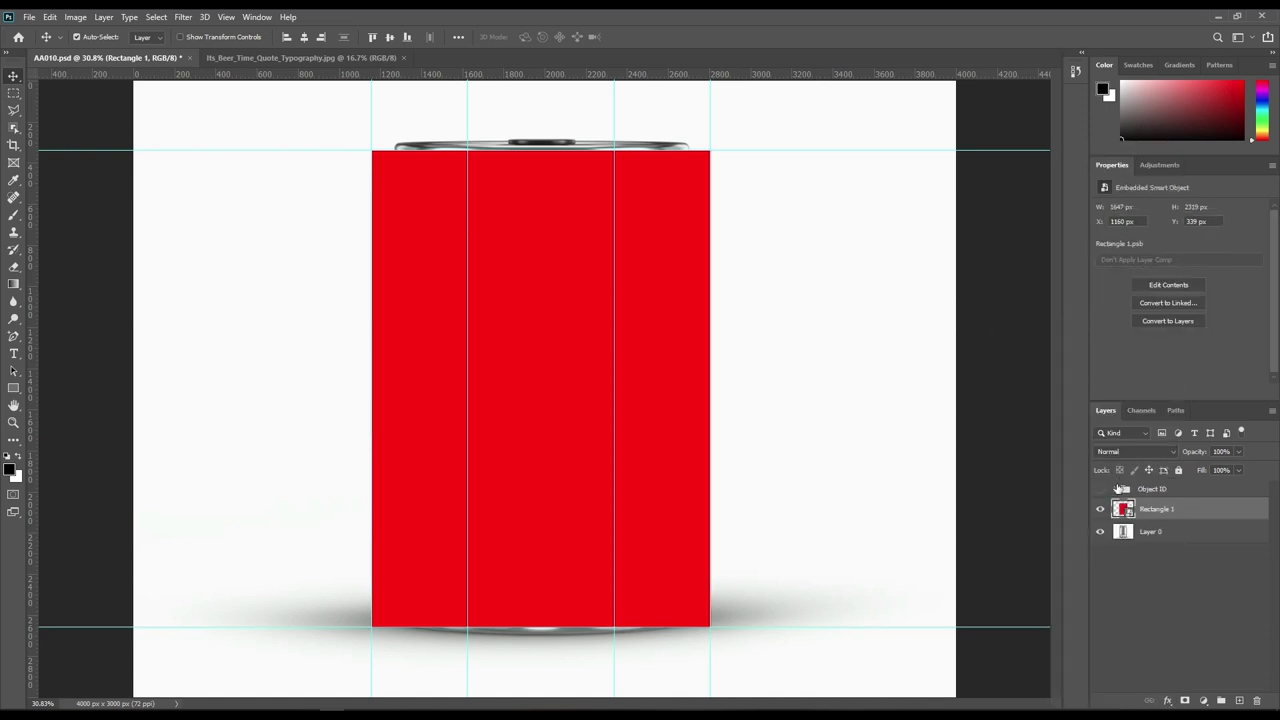
left_click(1116, 489)
left_click(1132, 554, "ctrl")
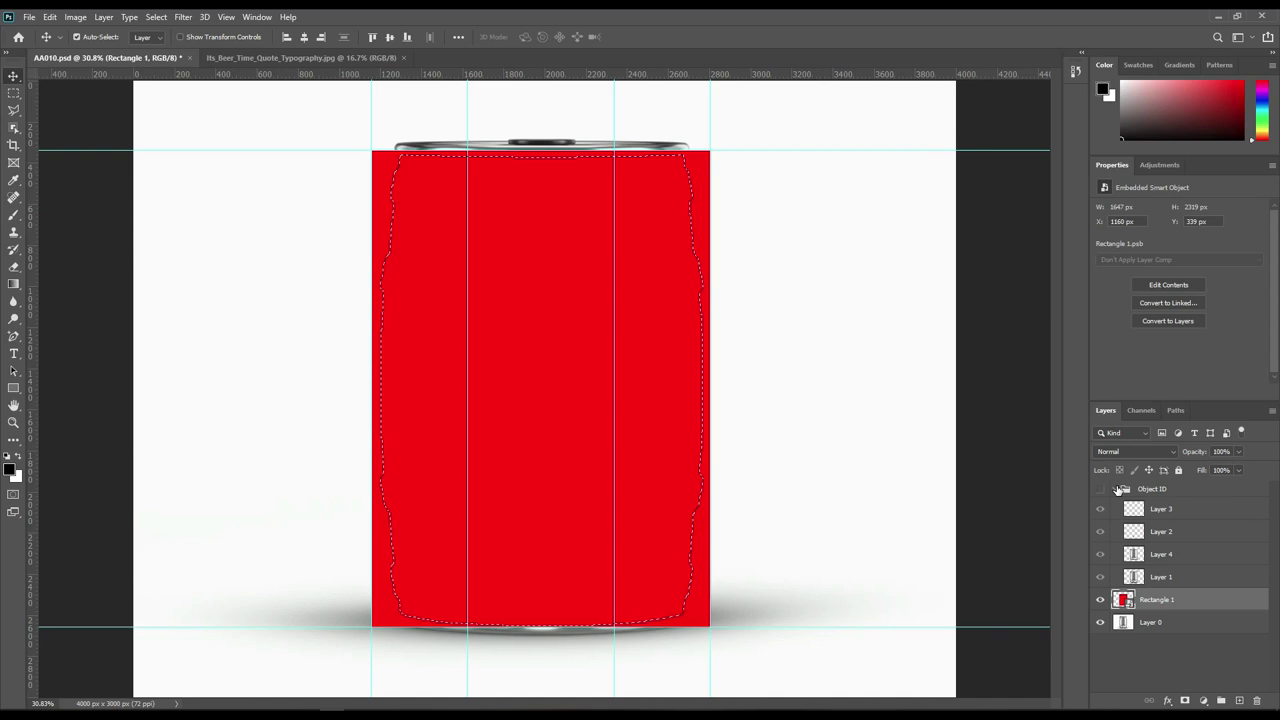
left_click(1117, 489)
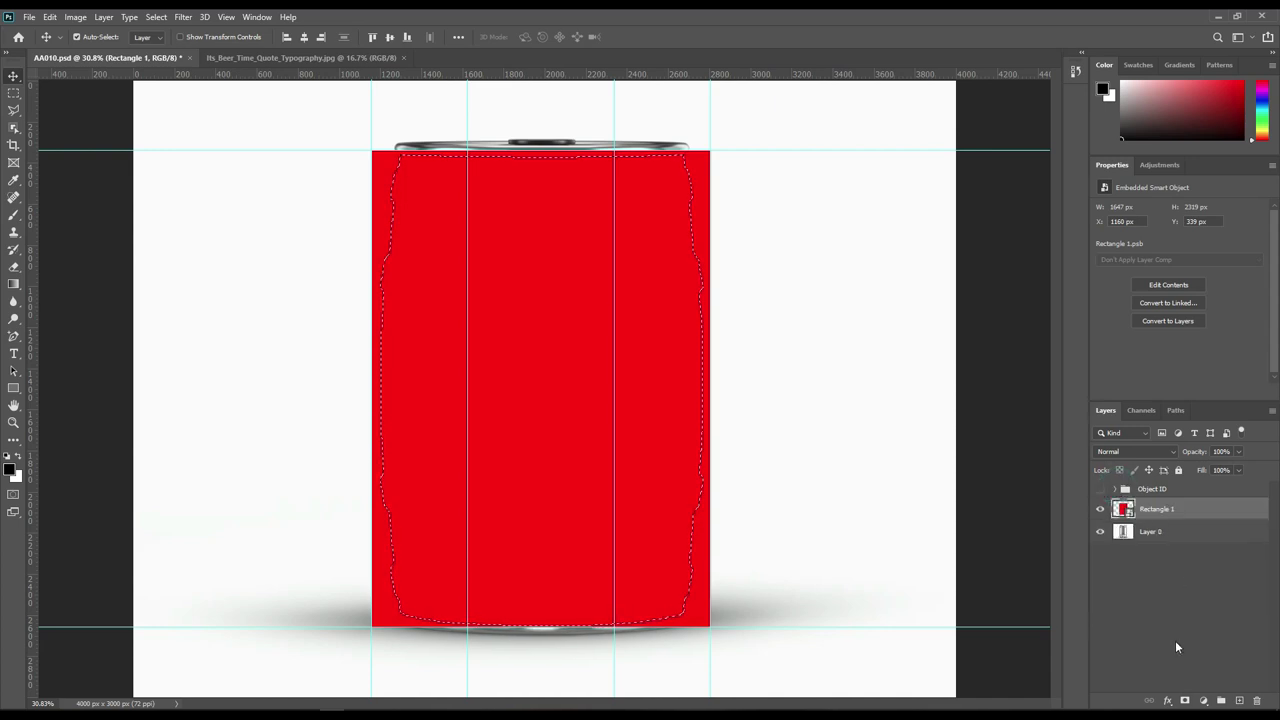
left_click(1186, 701)
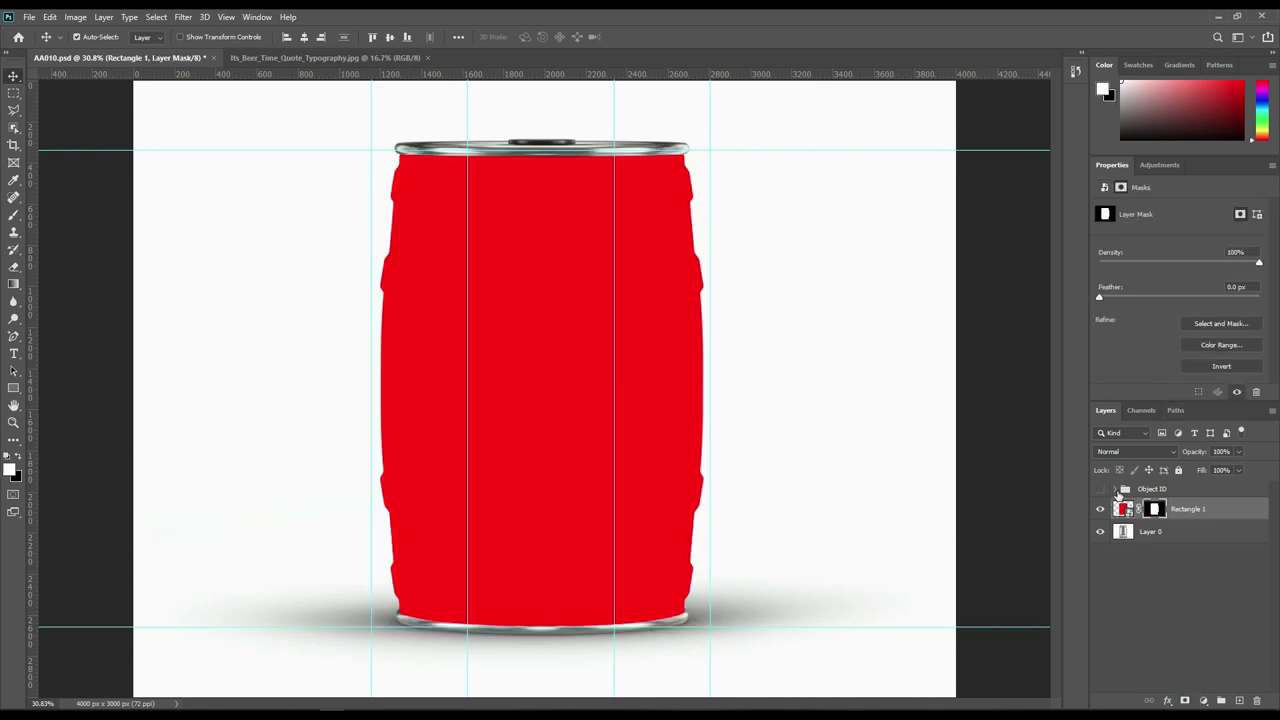
Reload the keg body outline as a selection and make Layer 0 active
left_click(1117, 489)
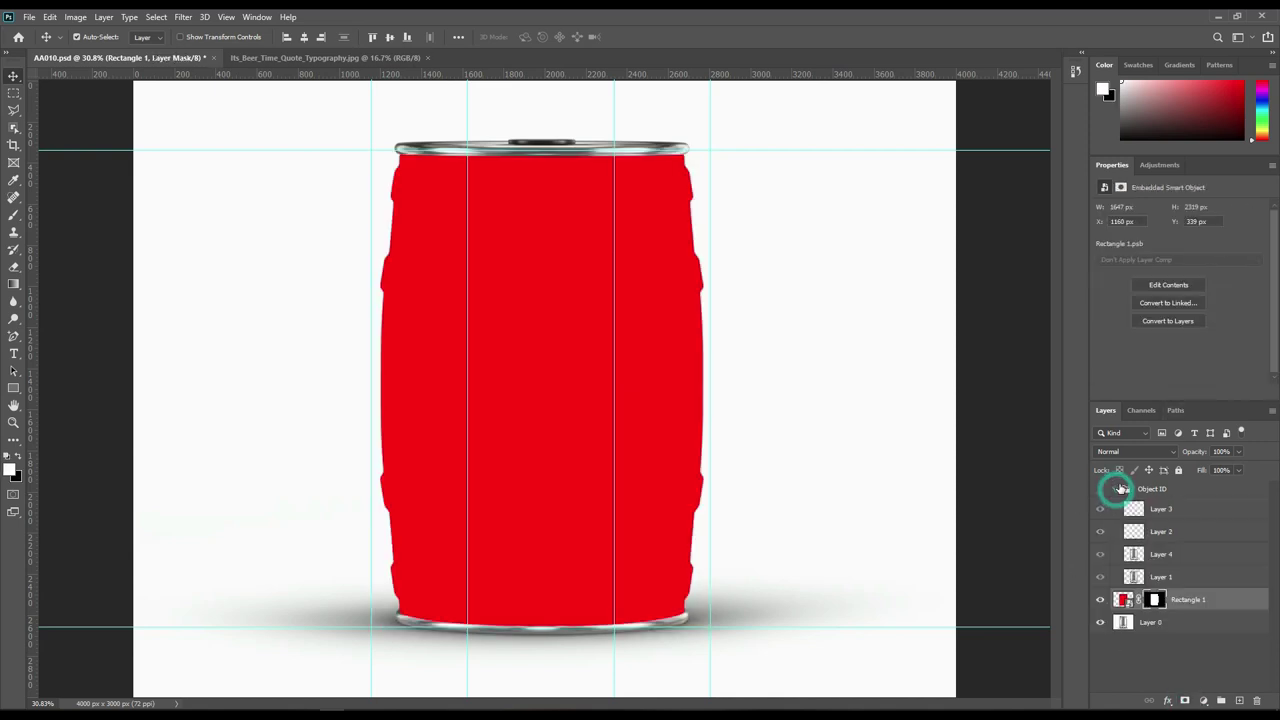
left_click(1134, 554, "ctrl")
left_click(1115, 489)
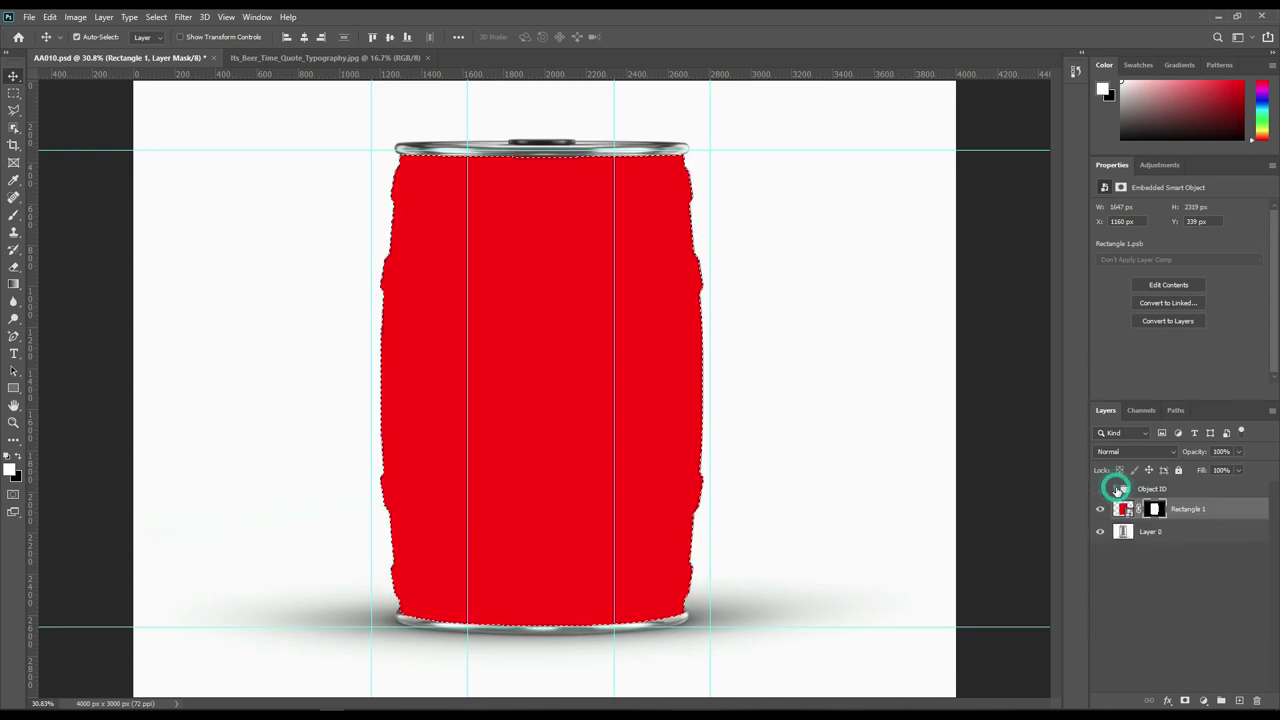
left_click(1160, 536)
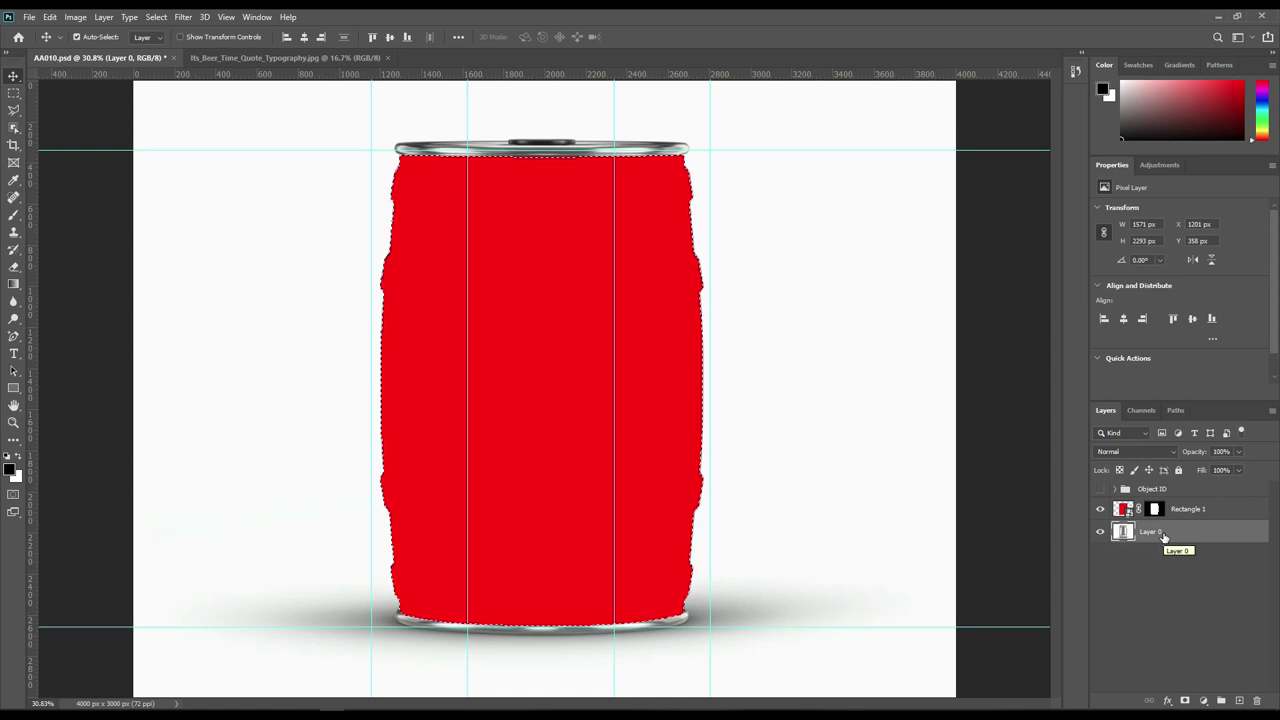
Duplicate the keg as Layer 5 above Rectangle 1 and delete the tap area from it
key("ctrl+j")
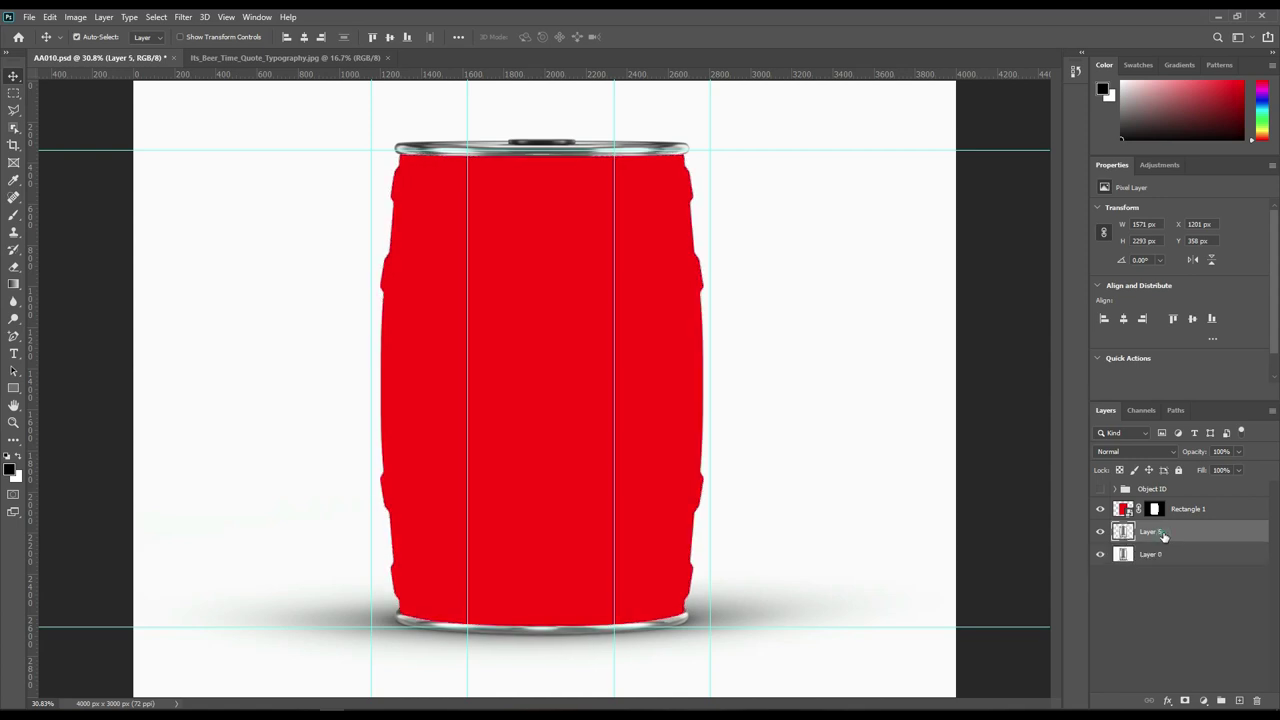
left_click_drag(1163, 537, 1155, 502)
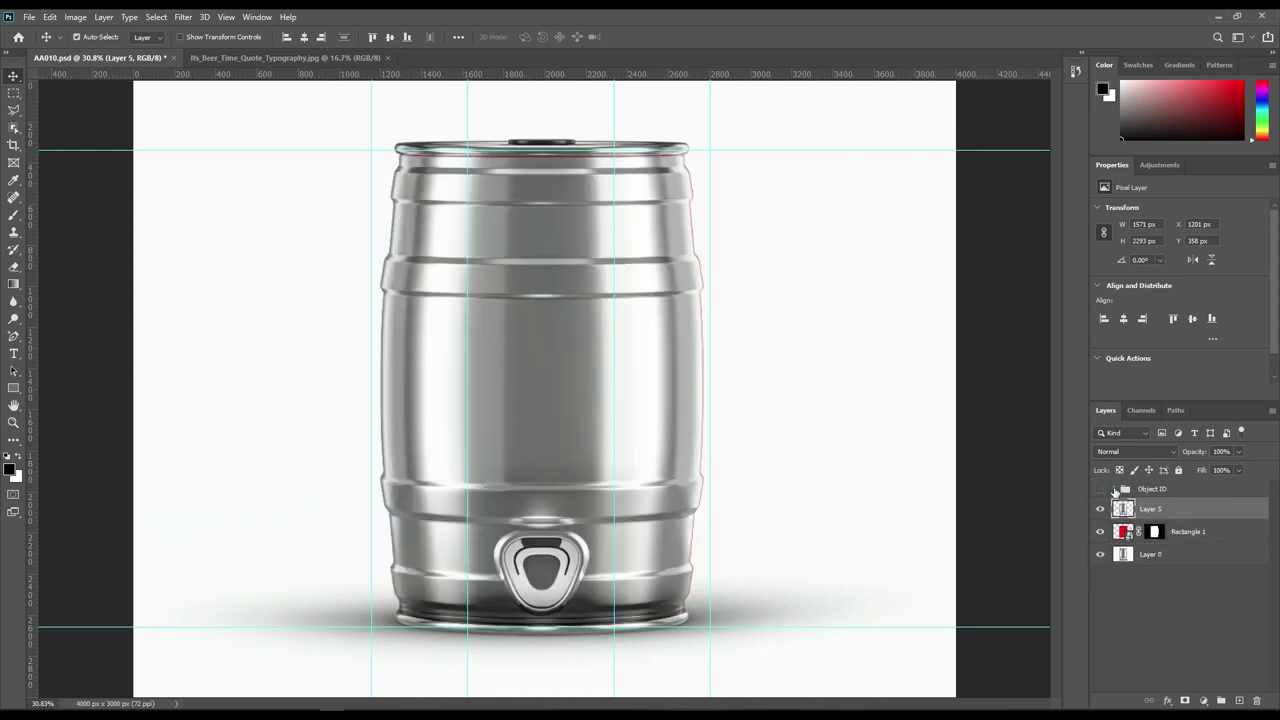
left_click(1116, 489)
left_click(1135, 512, "ctrl")
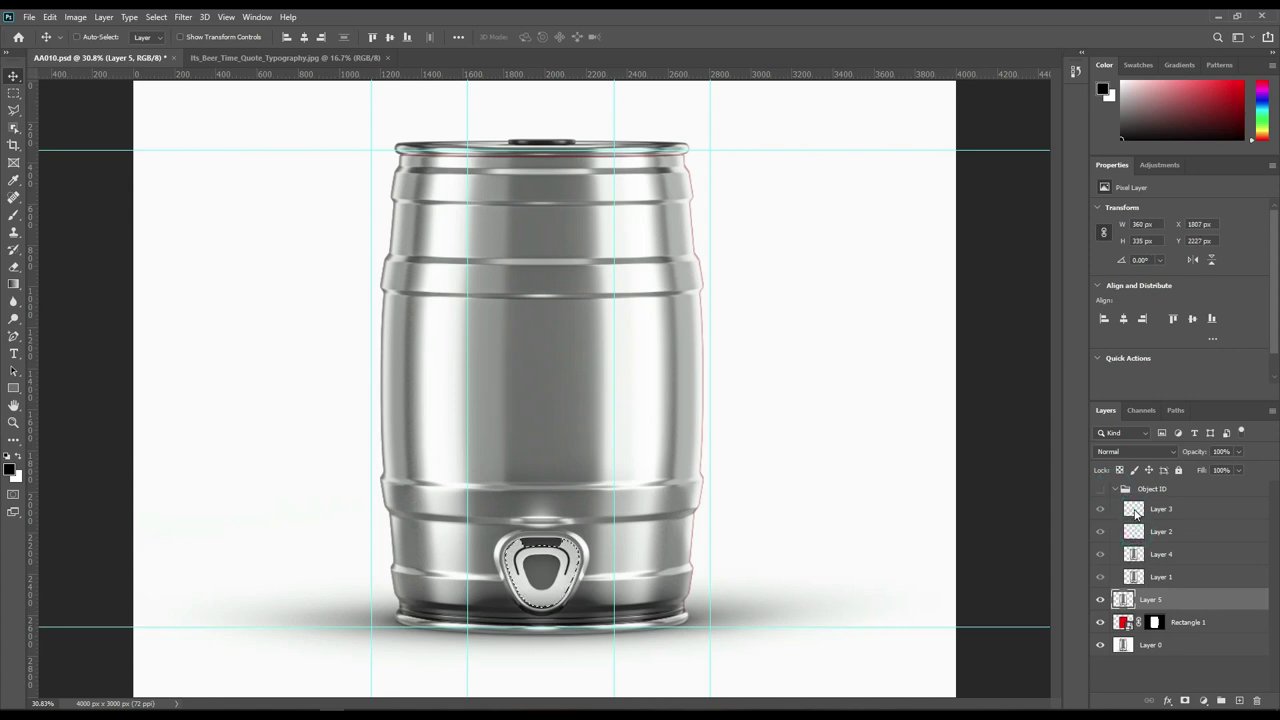
left_click(1116, 489)
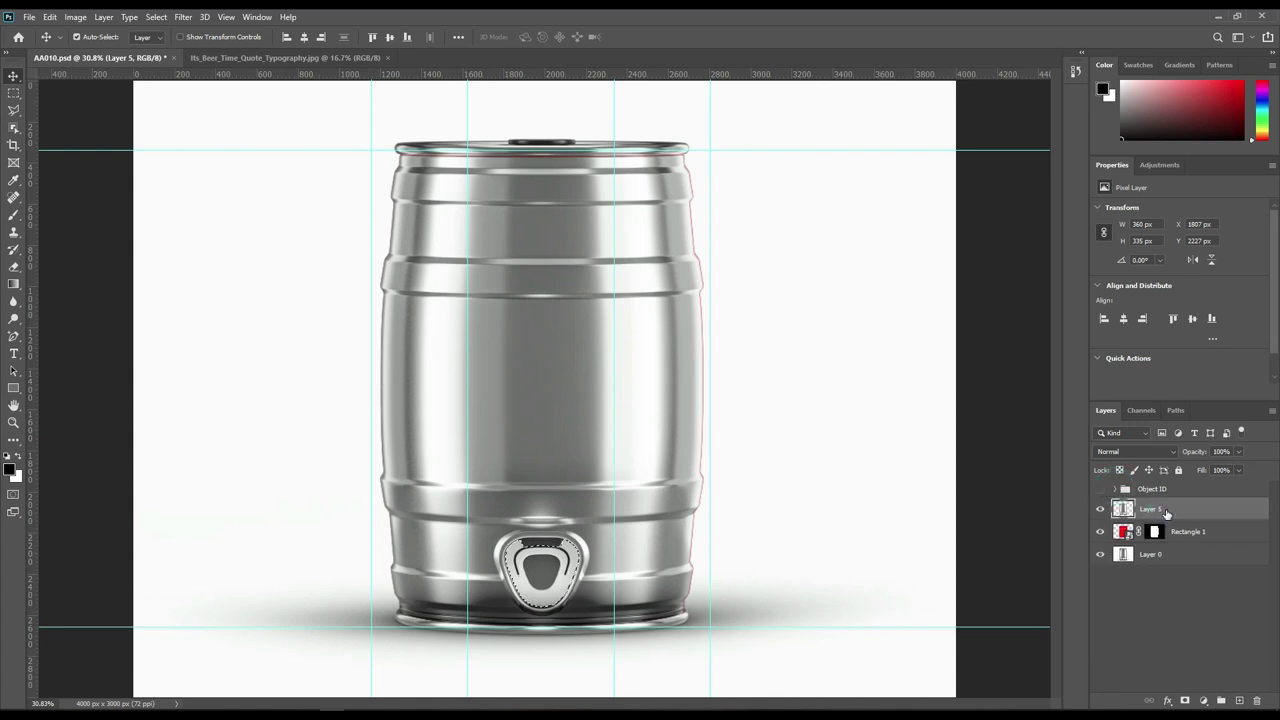
key("Delete")
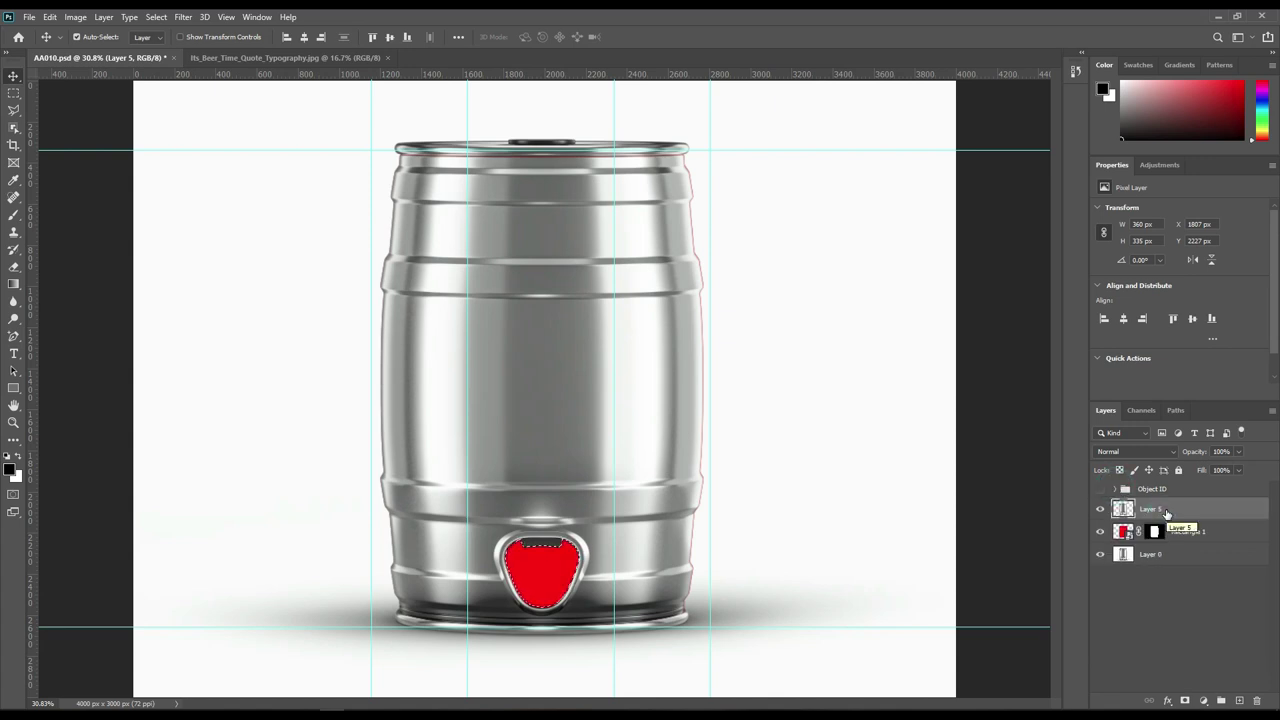
key("ctrl")
left_click(1156, 534)
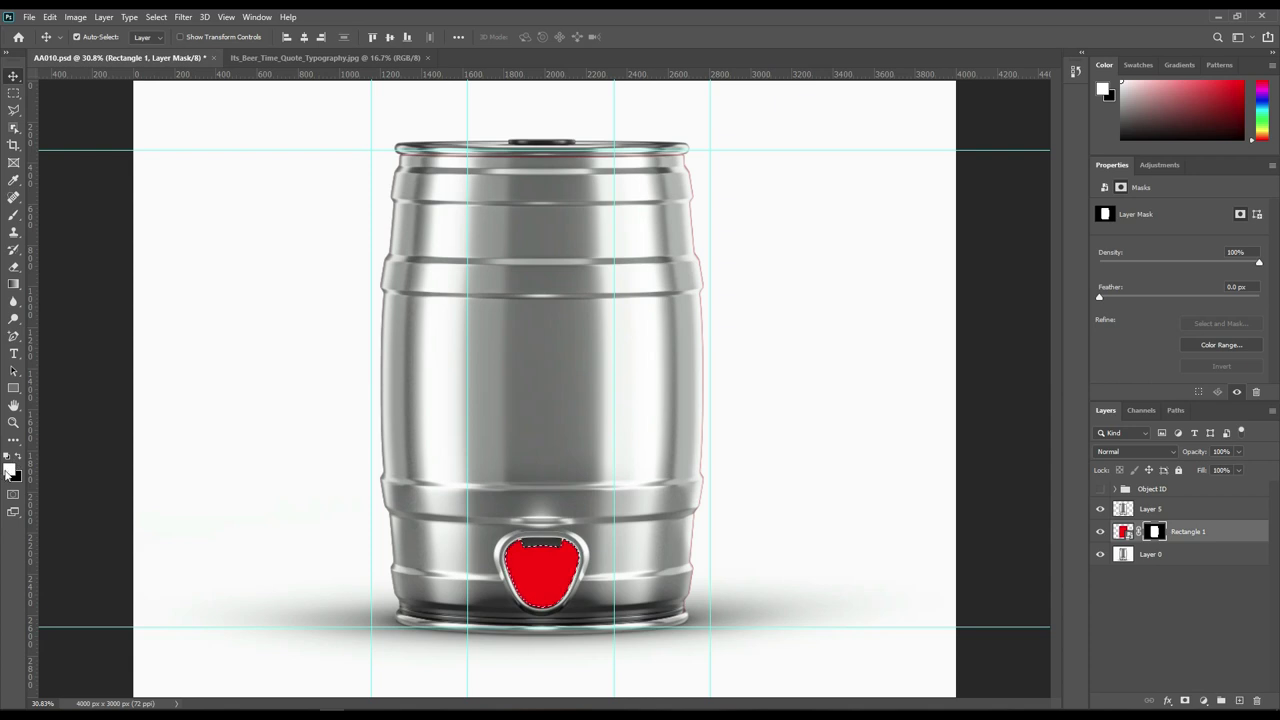
Paint black at 100% opacity into Rectangle 1's mask over the tap, then deselect
left_click(14, 215)
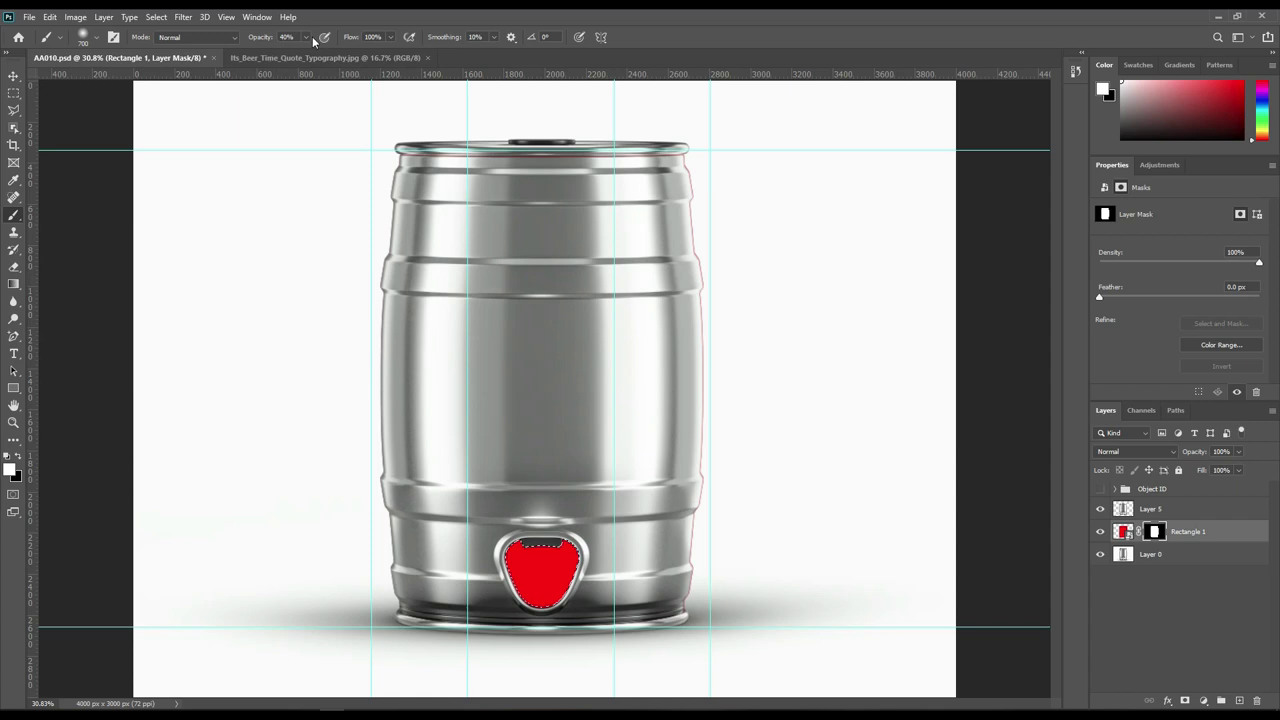
left_click_drag(258, 44, 289, 44)
left_click(18, 456)
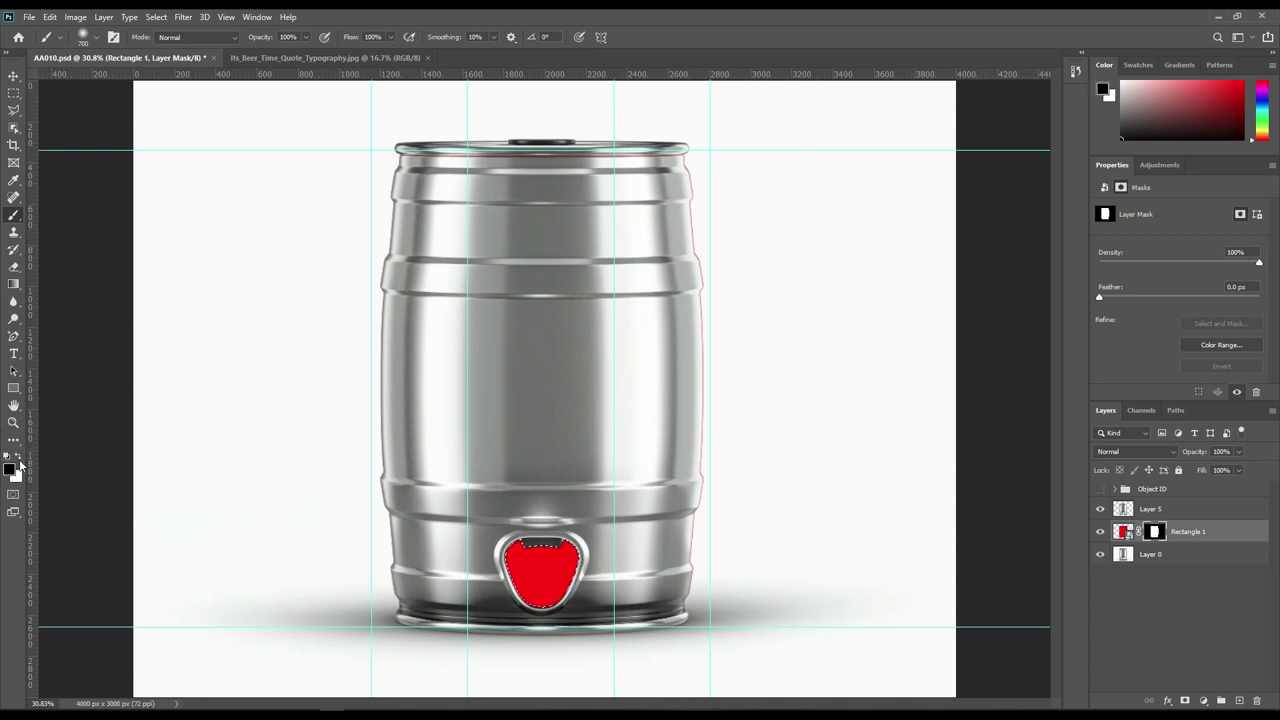
mouse_move(541, 578)
left_mouse_down()
mouse_move(547, 541)
mouse_move(523, 603)
left_mouse_up()
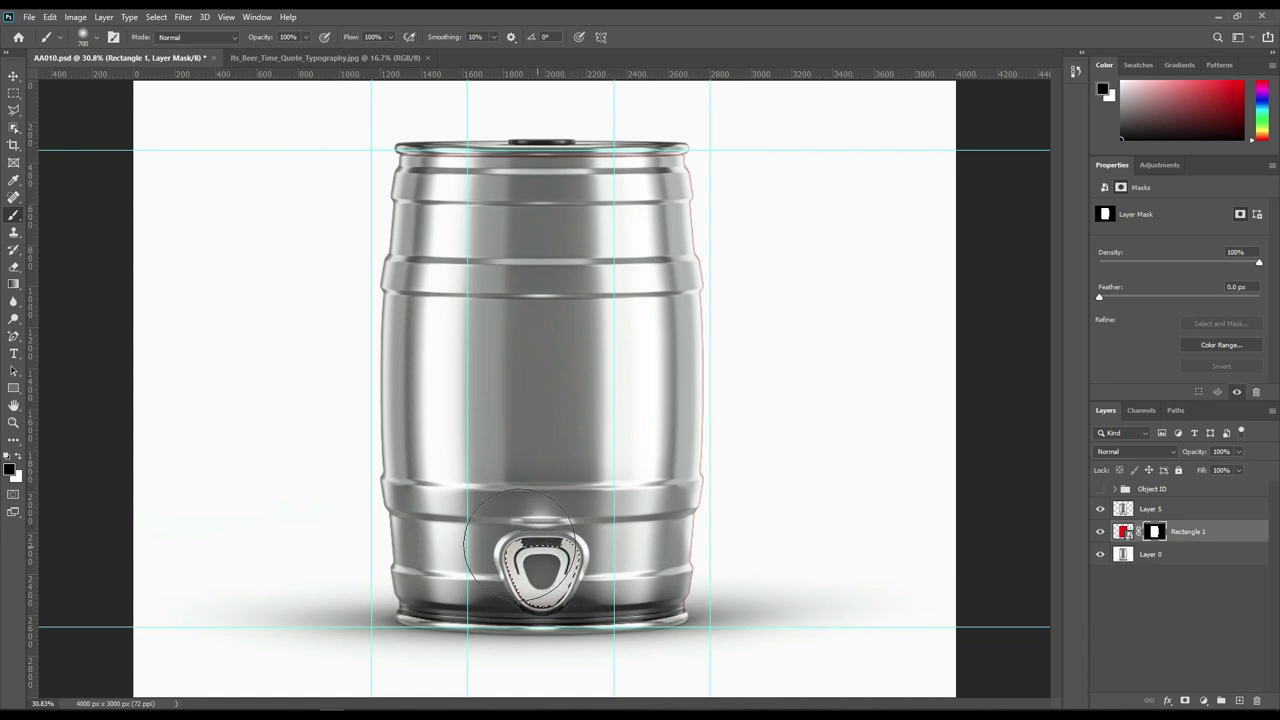
left_click_drag(523, 603, 545, 600)
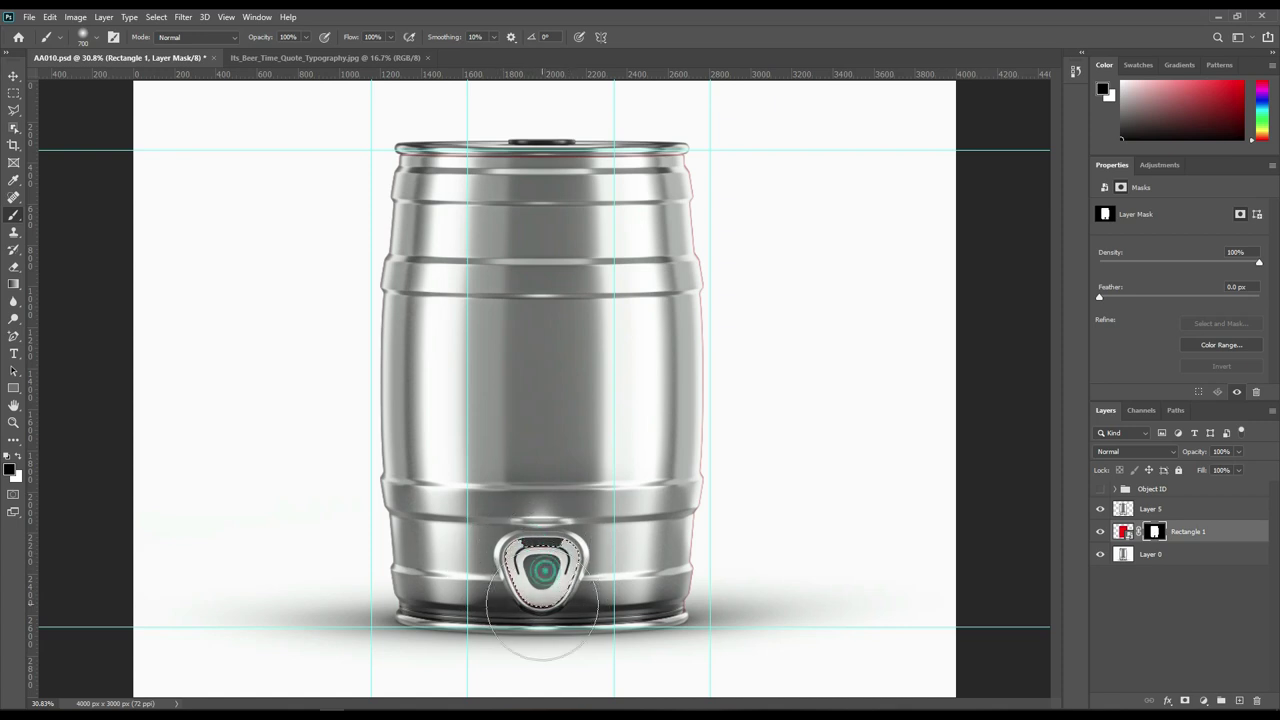
left_click(13, 75)
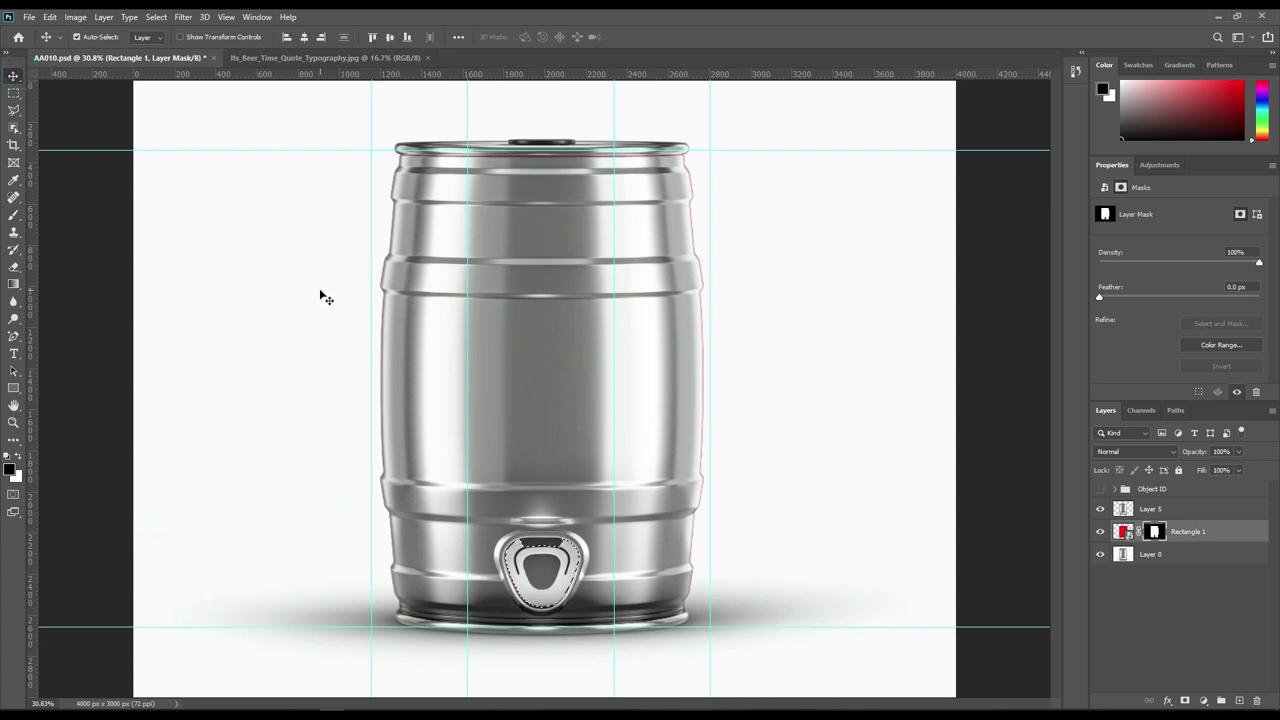
key("ctrl+d")
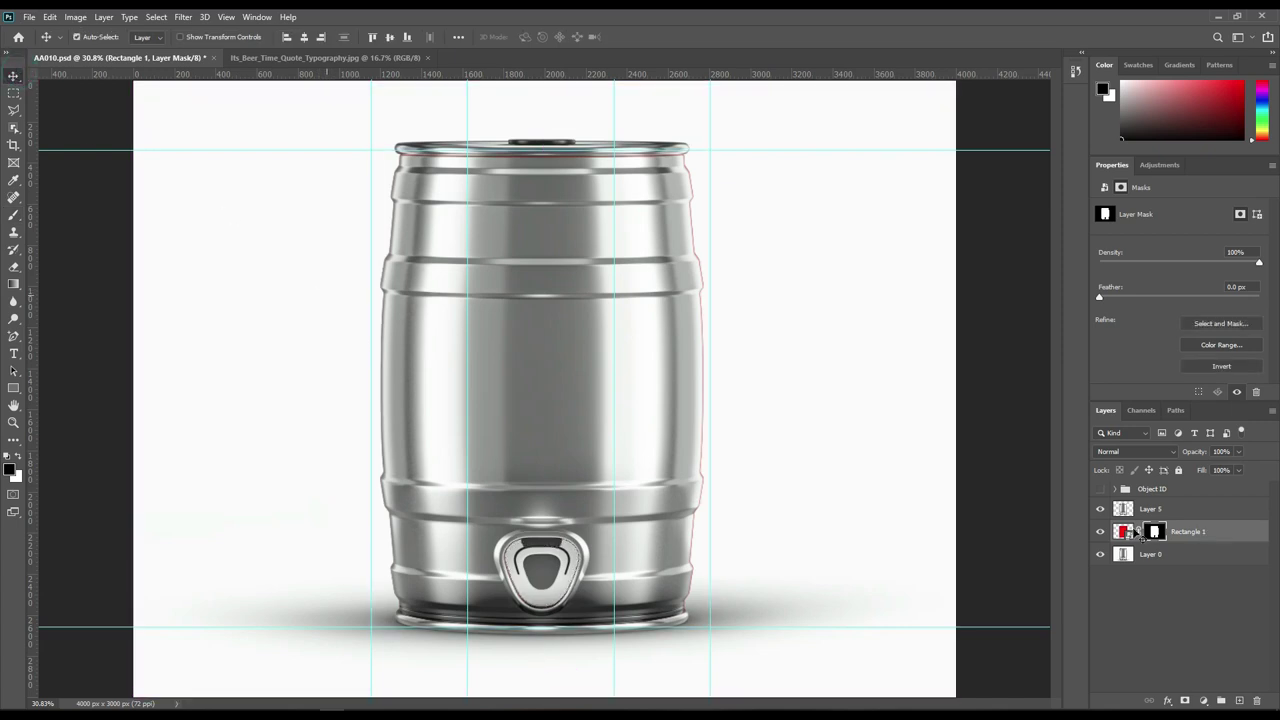
Load the keg outline on Layer 5, erase the surrounding background, and deselect
left_click(1161, 515)
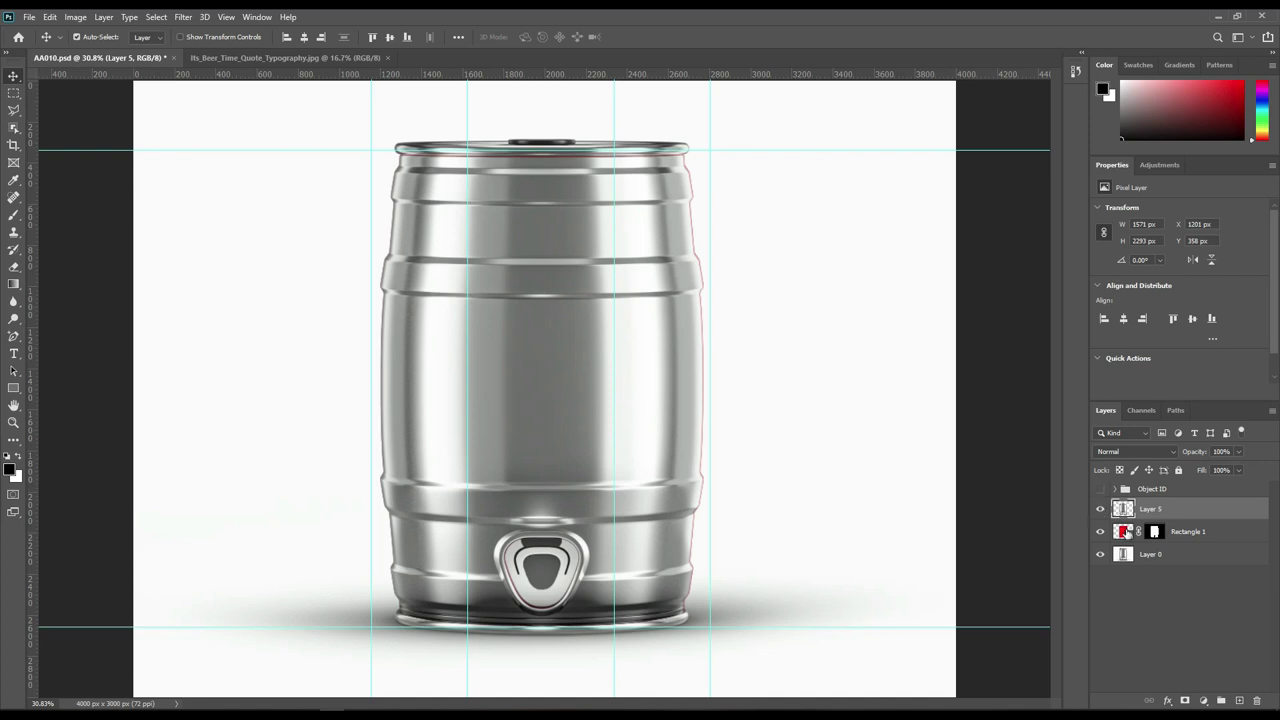
left_click(1157, 533, "ctrl")
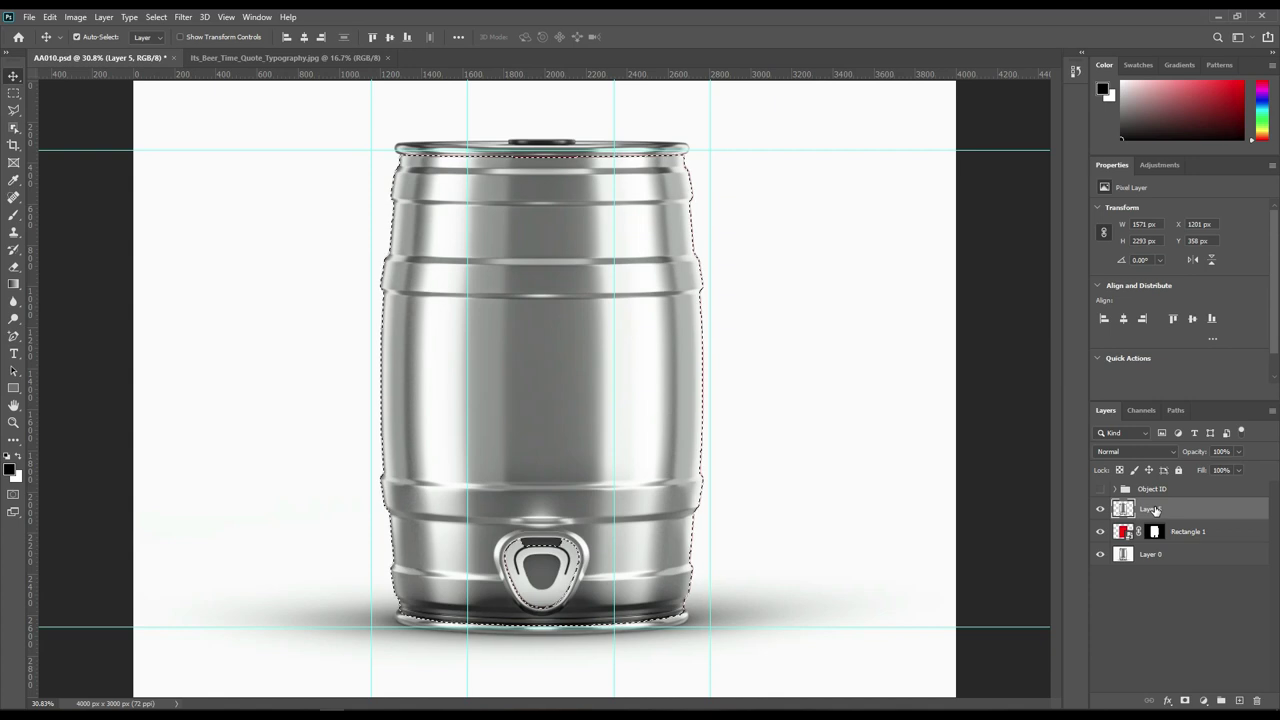
key("ctrl")
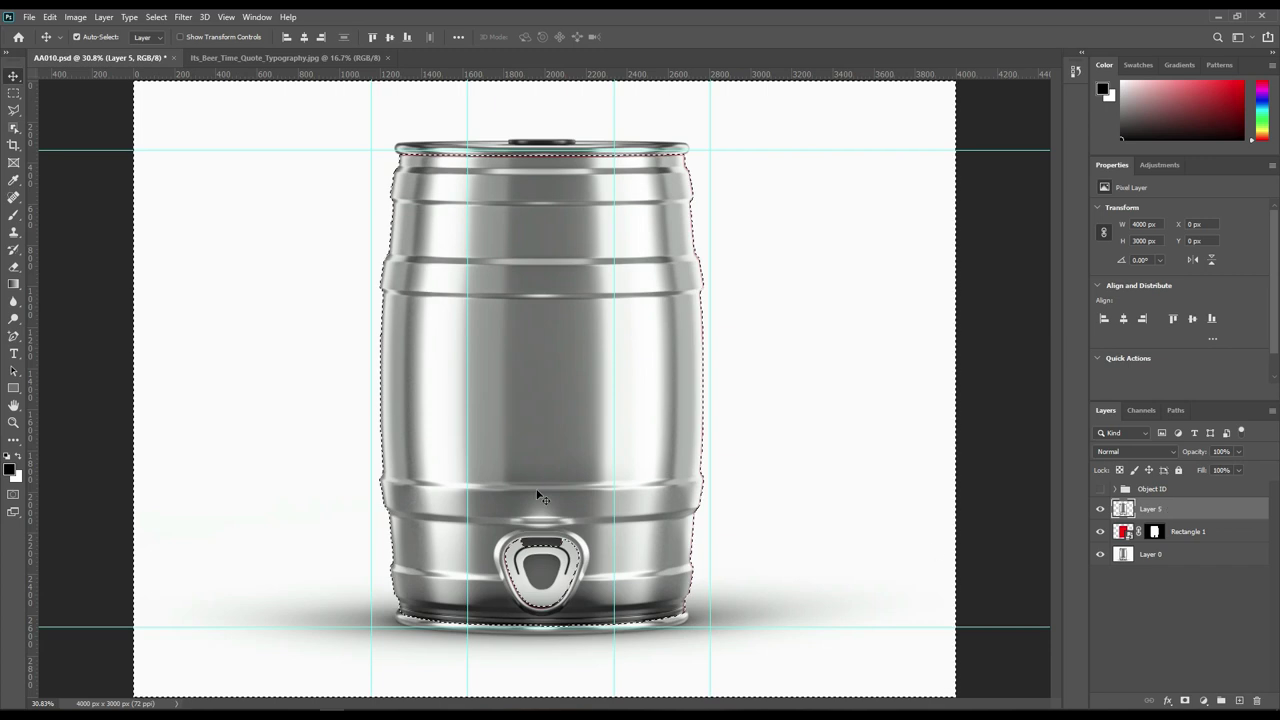
left_click(14, 266)
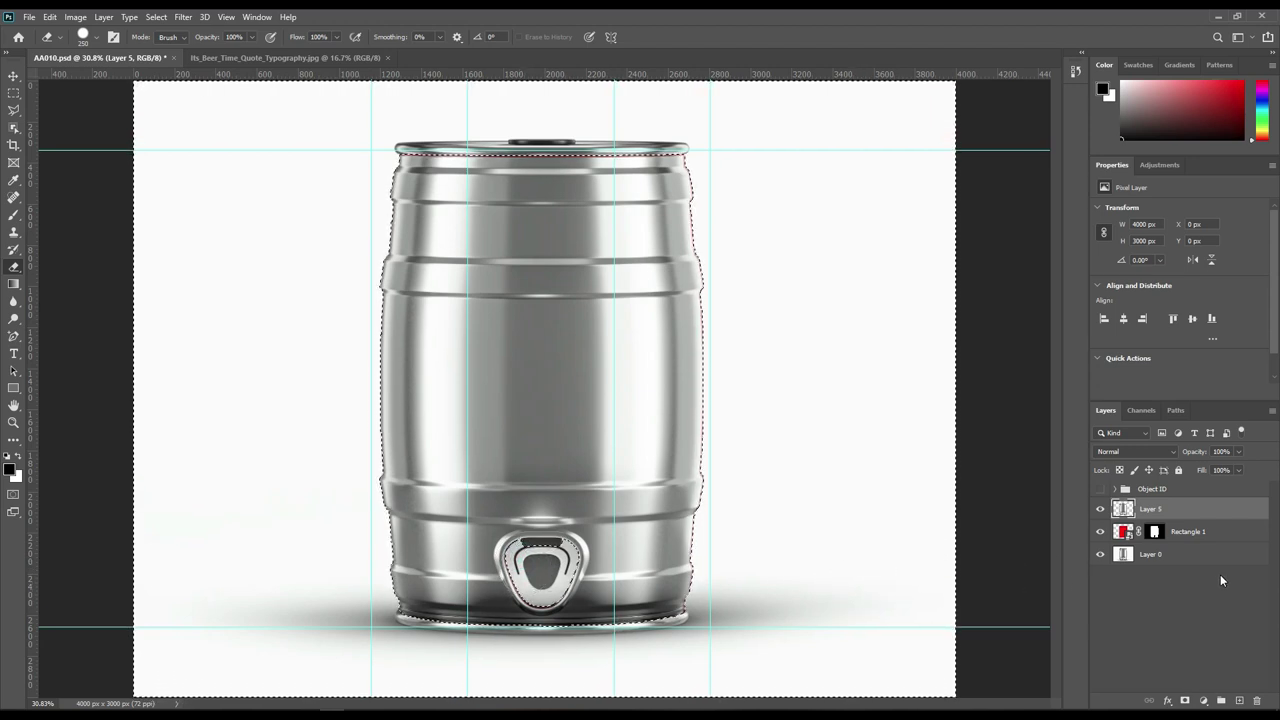
key("ctrl+d")
left_click(14, 76)
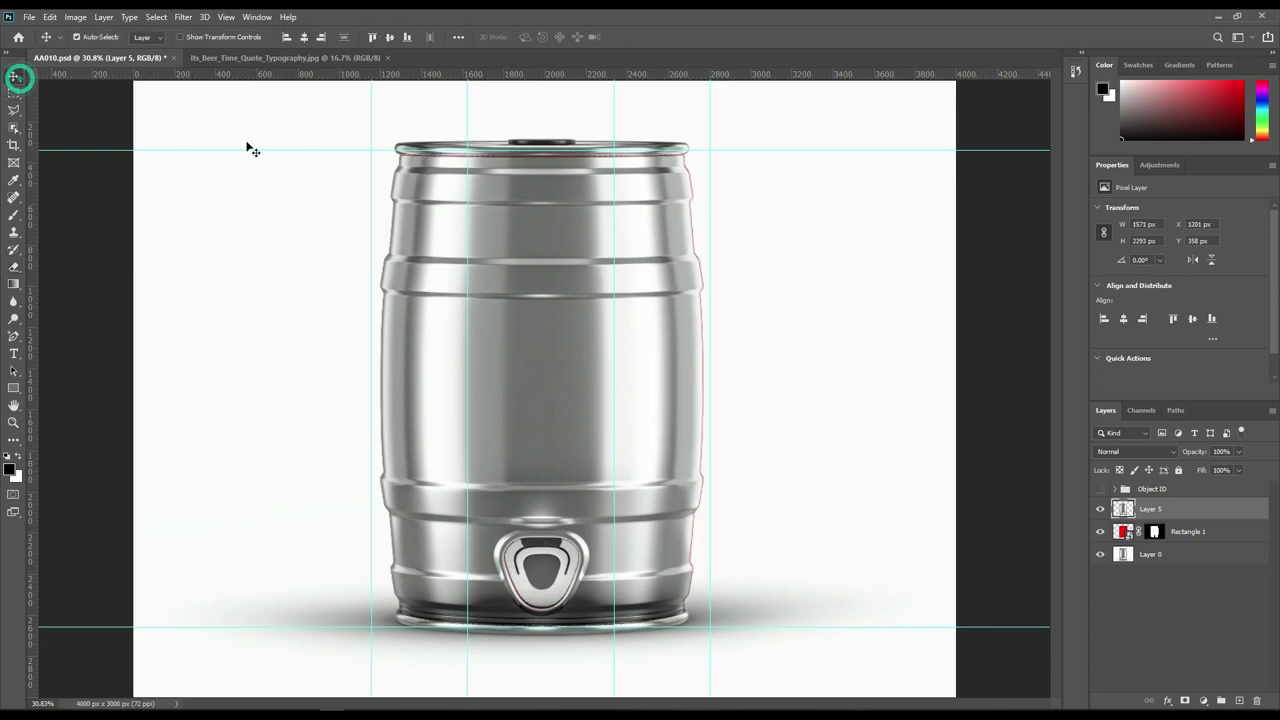
left_click(1101, 510)
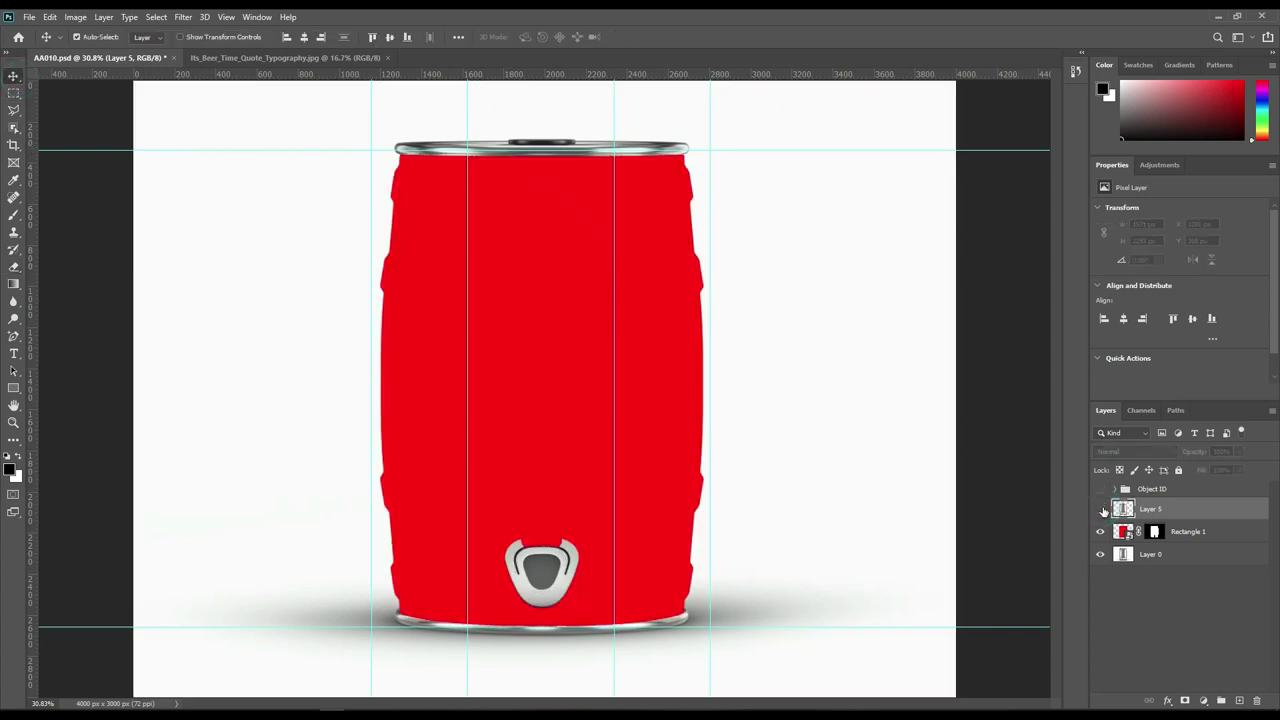
left_click(1101, 510)
left_click(1101, 510)
left_click(1101, 510)
left_click(1101, 554)
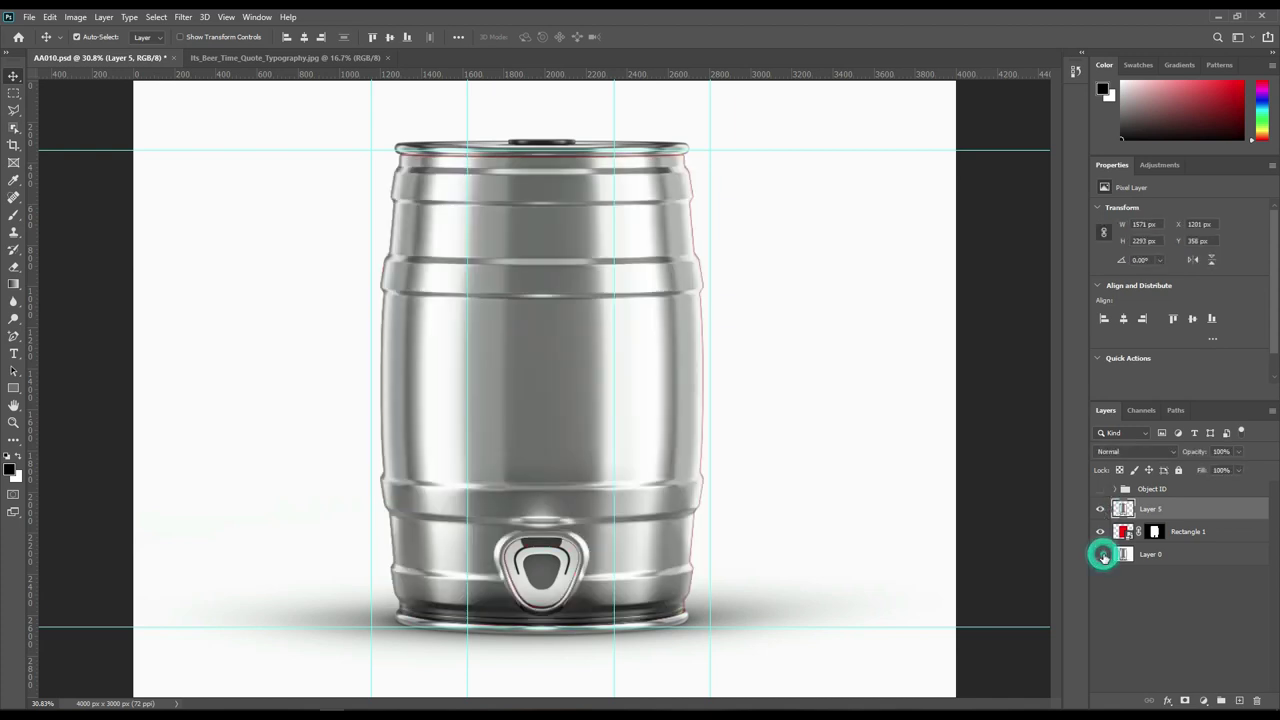
left_click(1101, 510)
left_click(1101, 510)
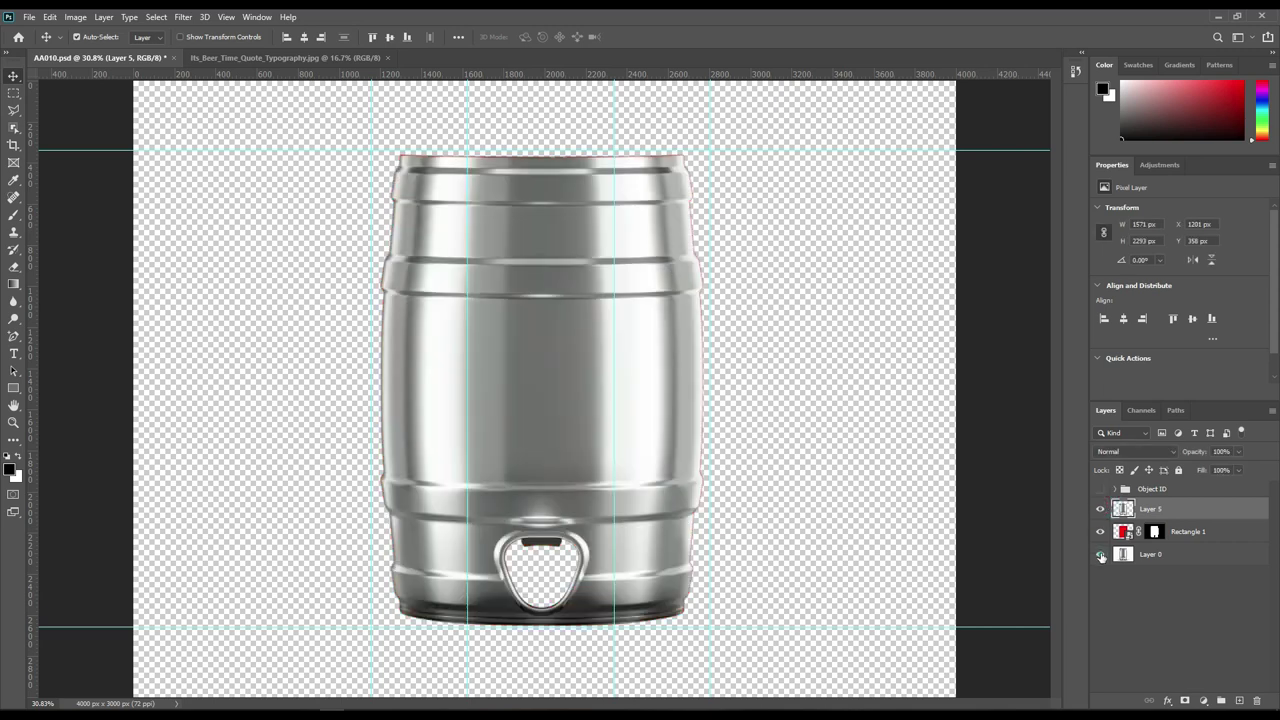
left_click(1101, 554)
Duplicate the keg layer twice and group all three copies into a group named FX
key("ctrl+j")
key("ctrl+j")
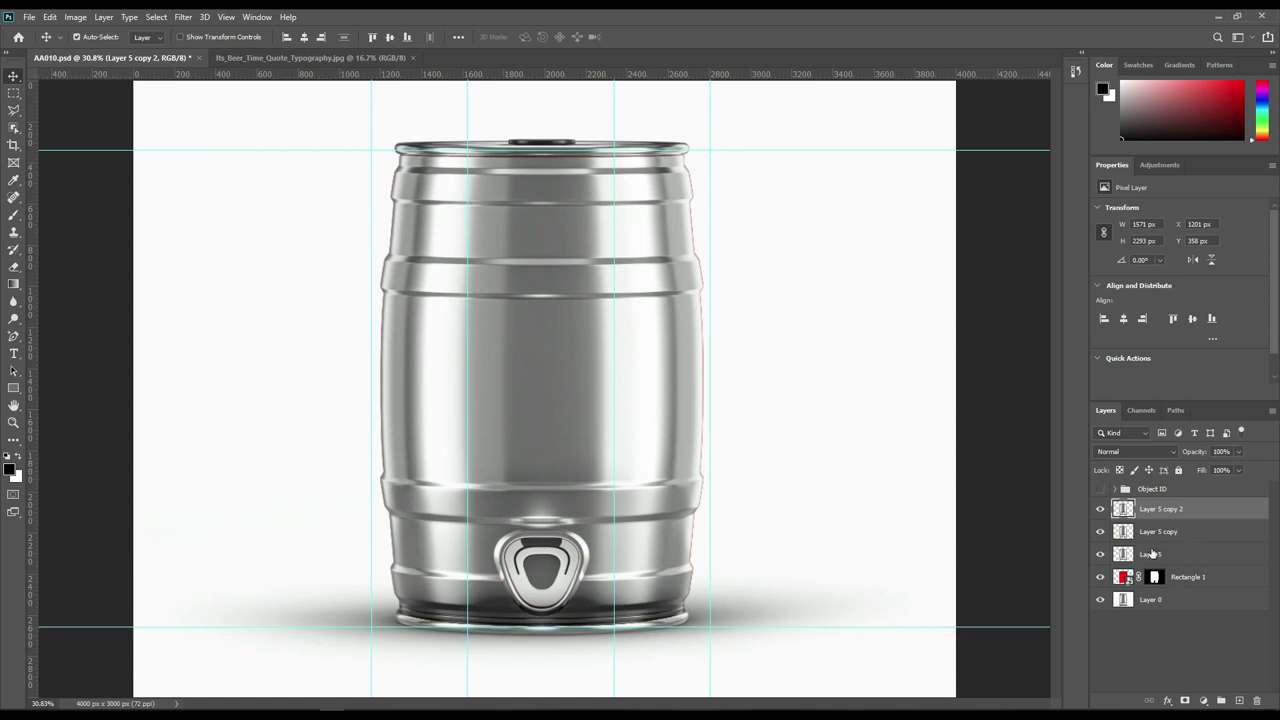
left_click(1152, 552, "shift")
left_click_drag(1190, 558, 1221, 700)
double_click(1152, 506)
type("F")
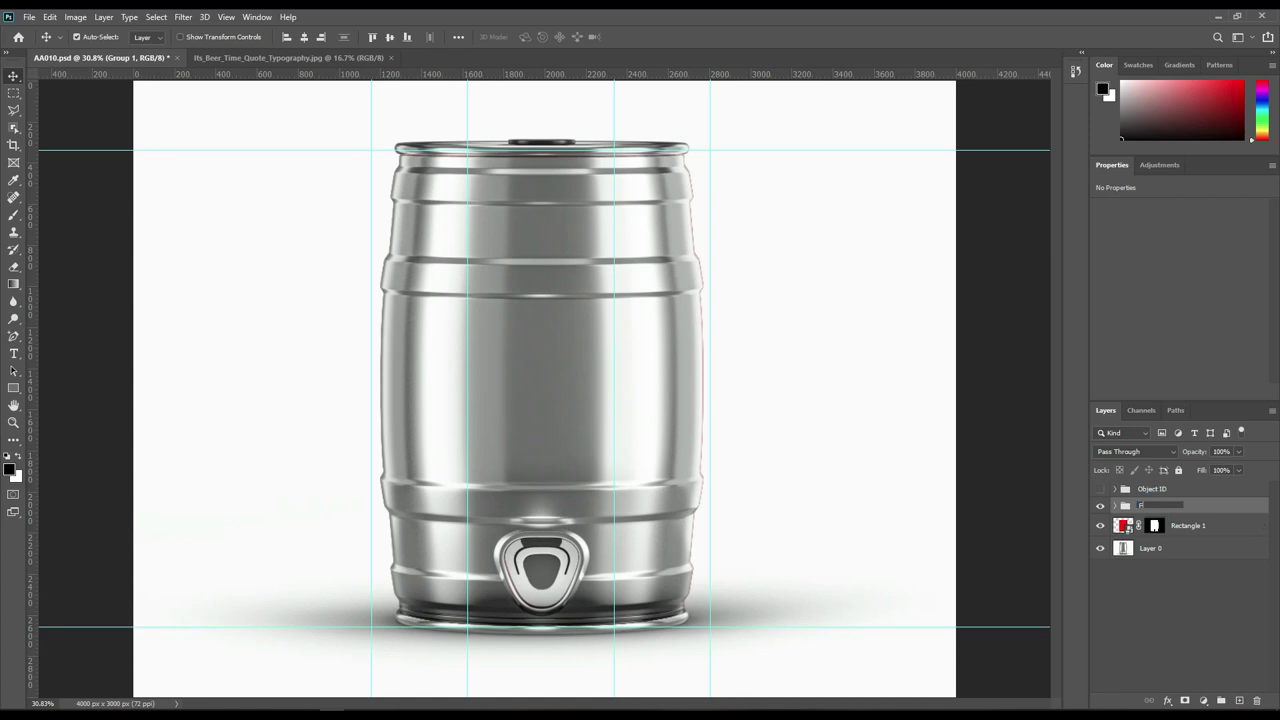
key("Return")
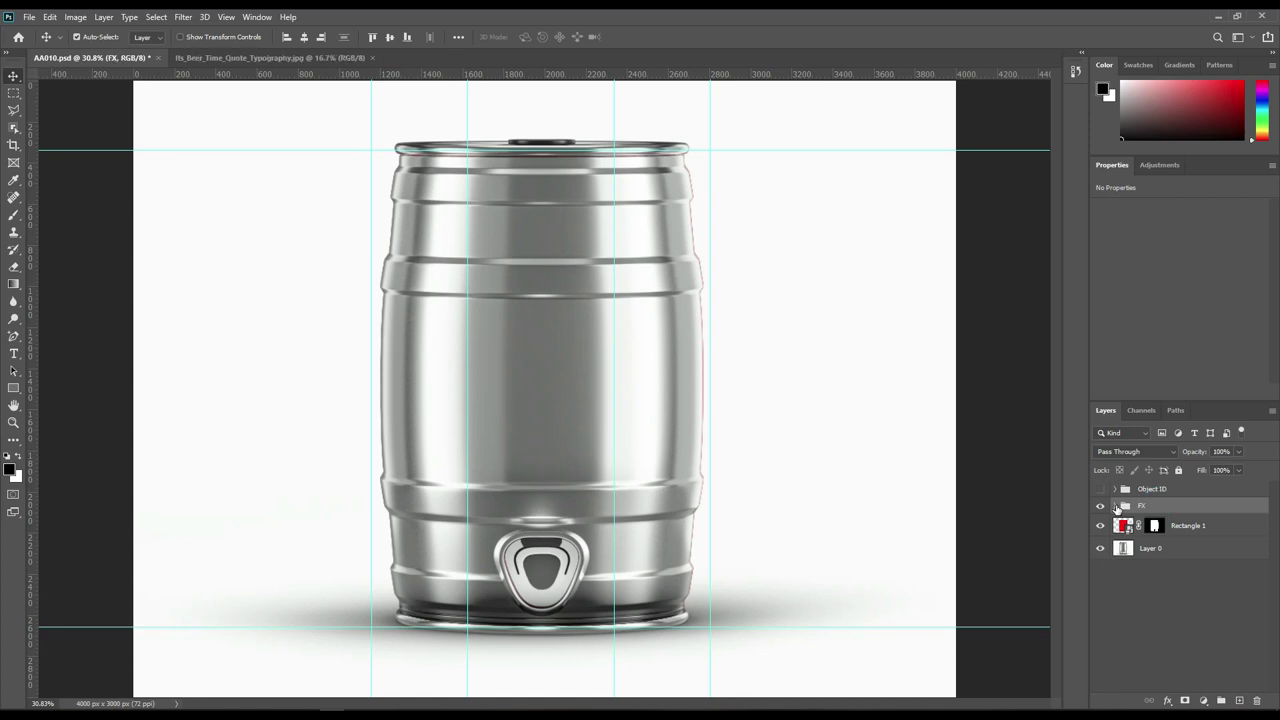
Rename the bottom two keg layers Shadow and Midtone
left_click(1115, 506)
double_click(1160, 570)
type("Shadow")
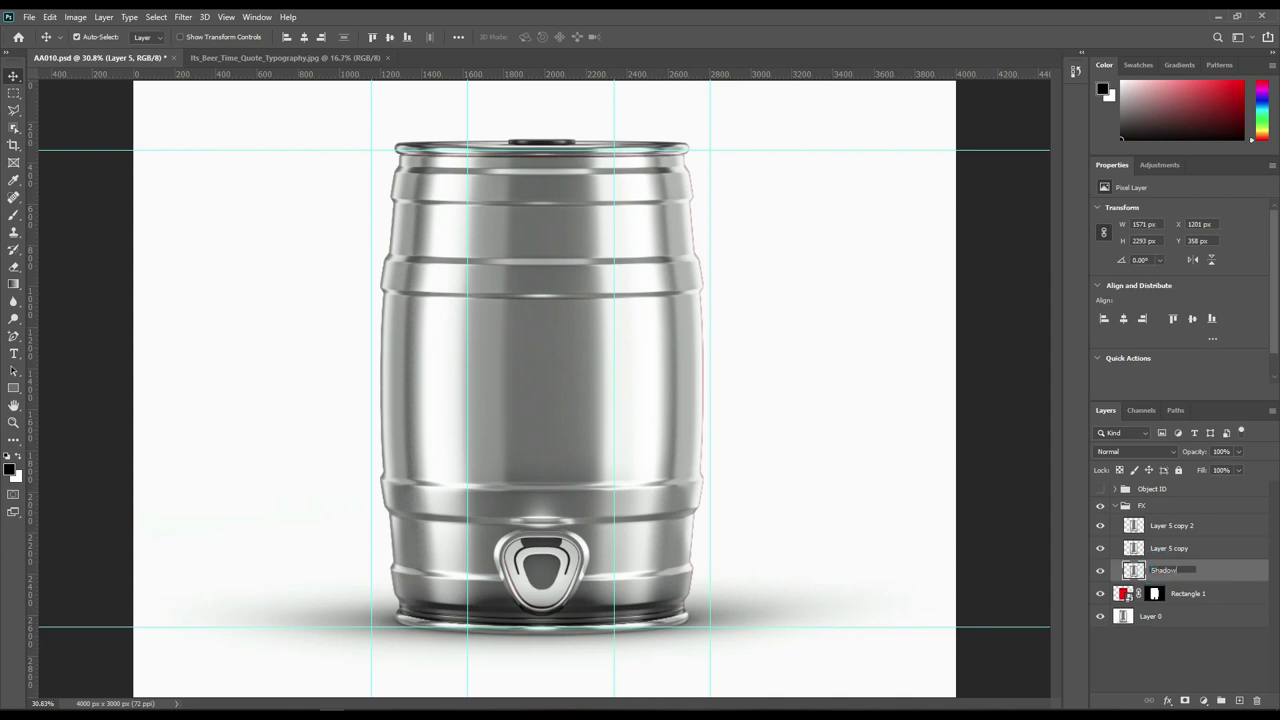
key("Return")
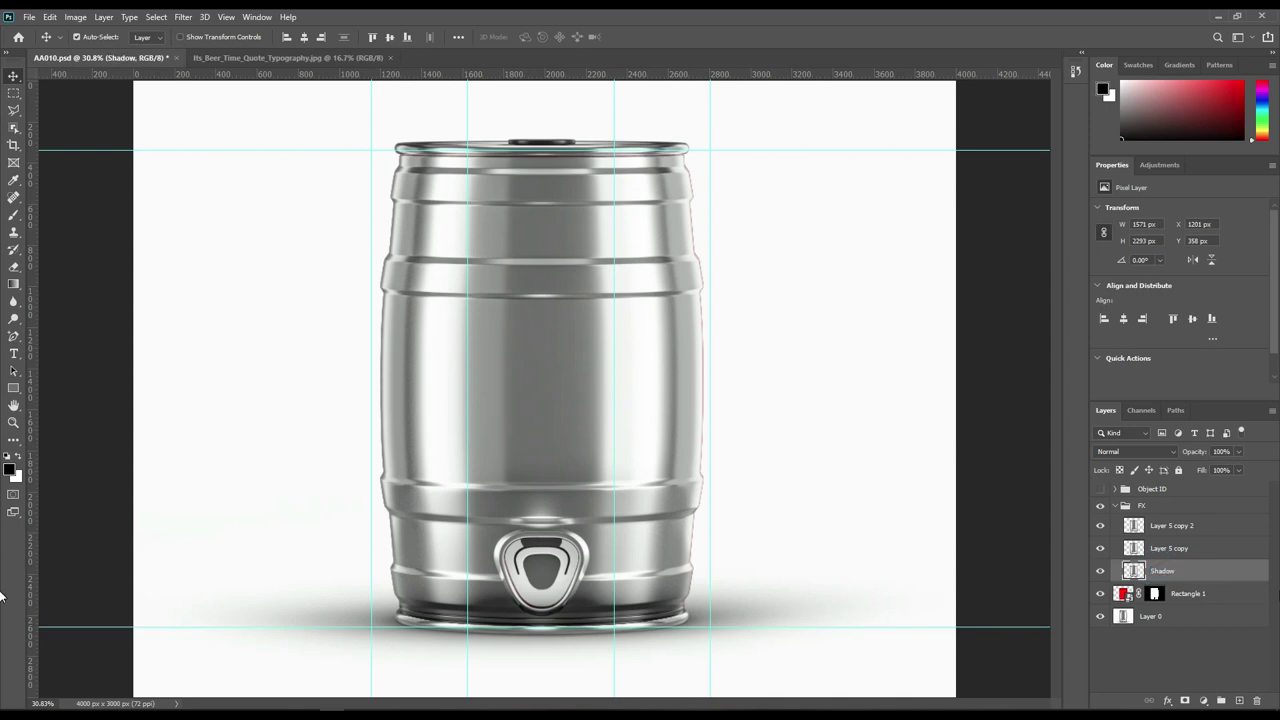
double_click(1172, 548)
type("Midtone Light")
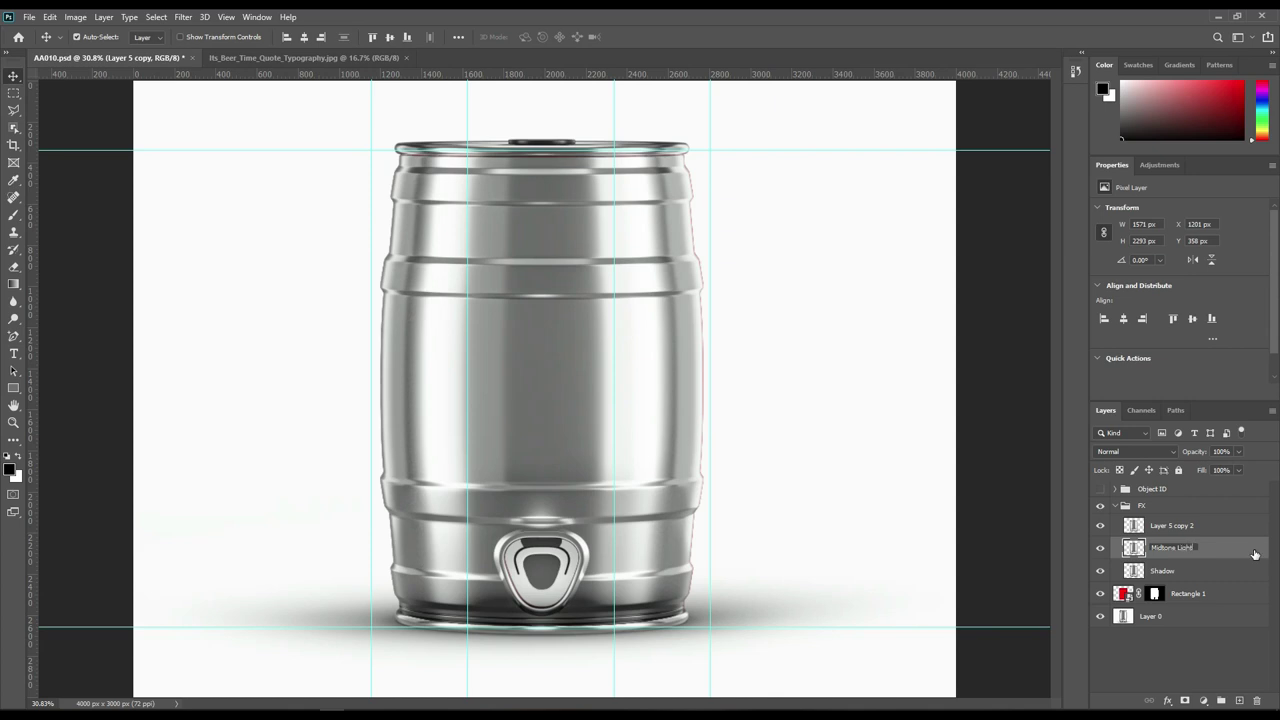
key("Return")
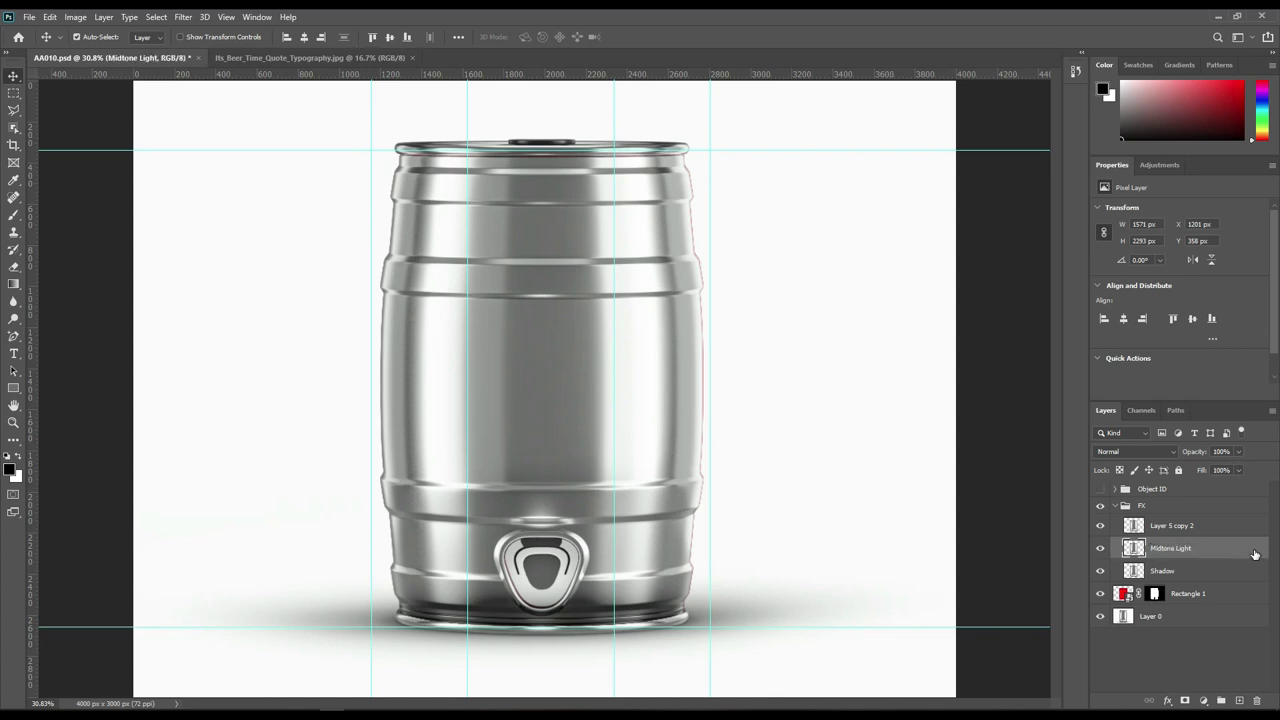
double_click(1186, 549)
left_click_drag(1197, 547, 1184, 549)
key("BackSpace")
Name the top copy Light, hide Light and Midtone, and select Shadow
double_click(1186, 527)
type("Light")
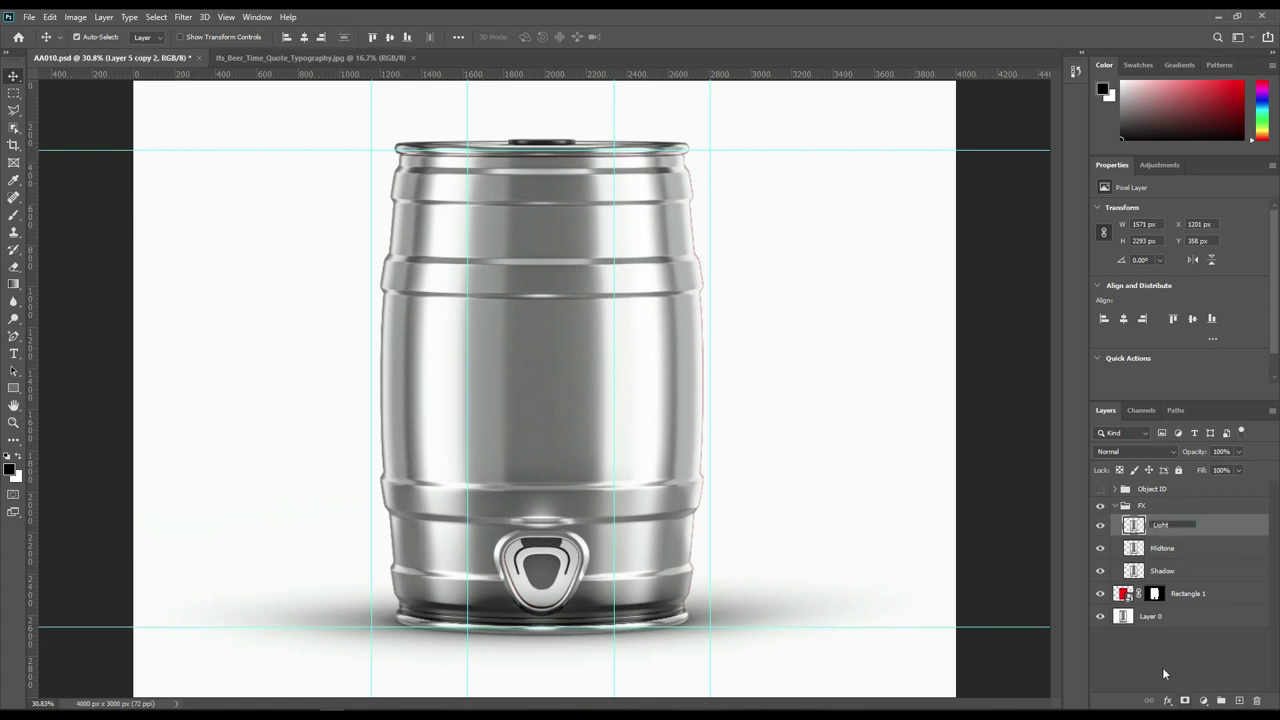
left_click(1163, 674)
left_click(1100, 530)
left_click_drag(1101, 532, 1100, 548)
left_click(1163, 571)
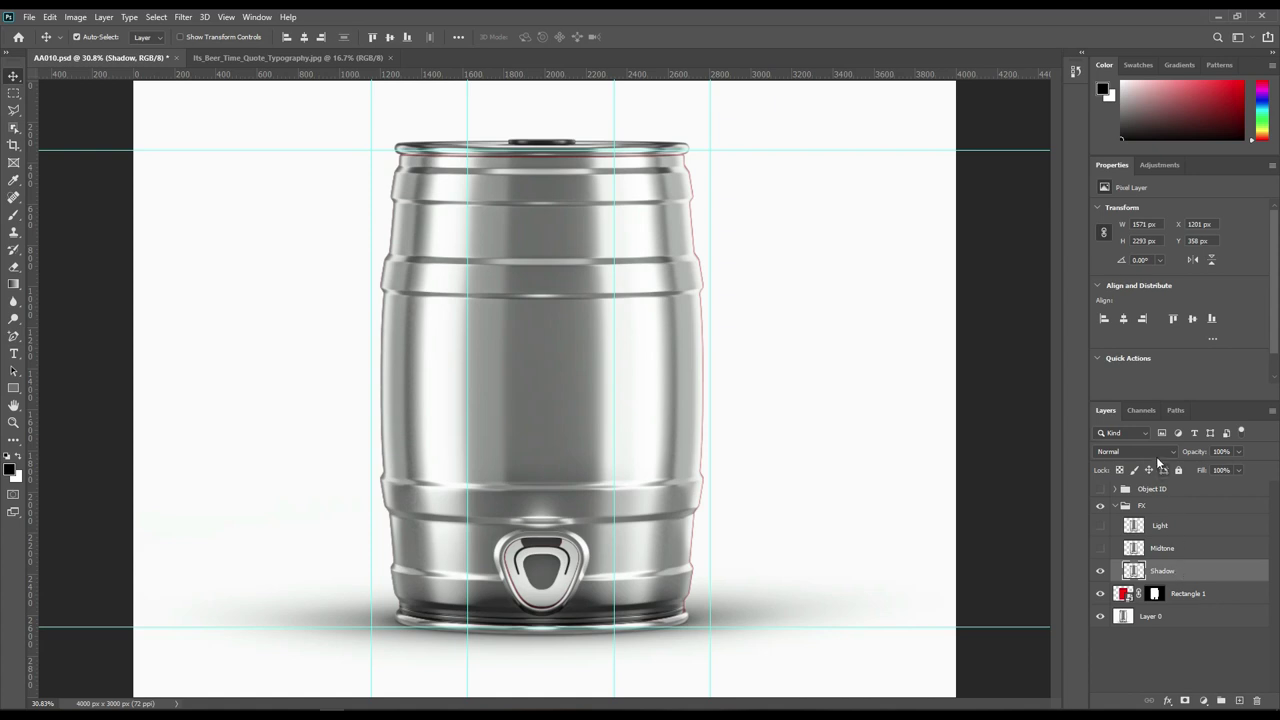
Set Shadow to Linear Burn, then show Midtone and set it to Linear Dodge (Add)
left_click(1155, 454)
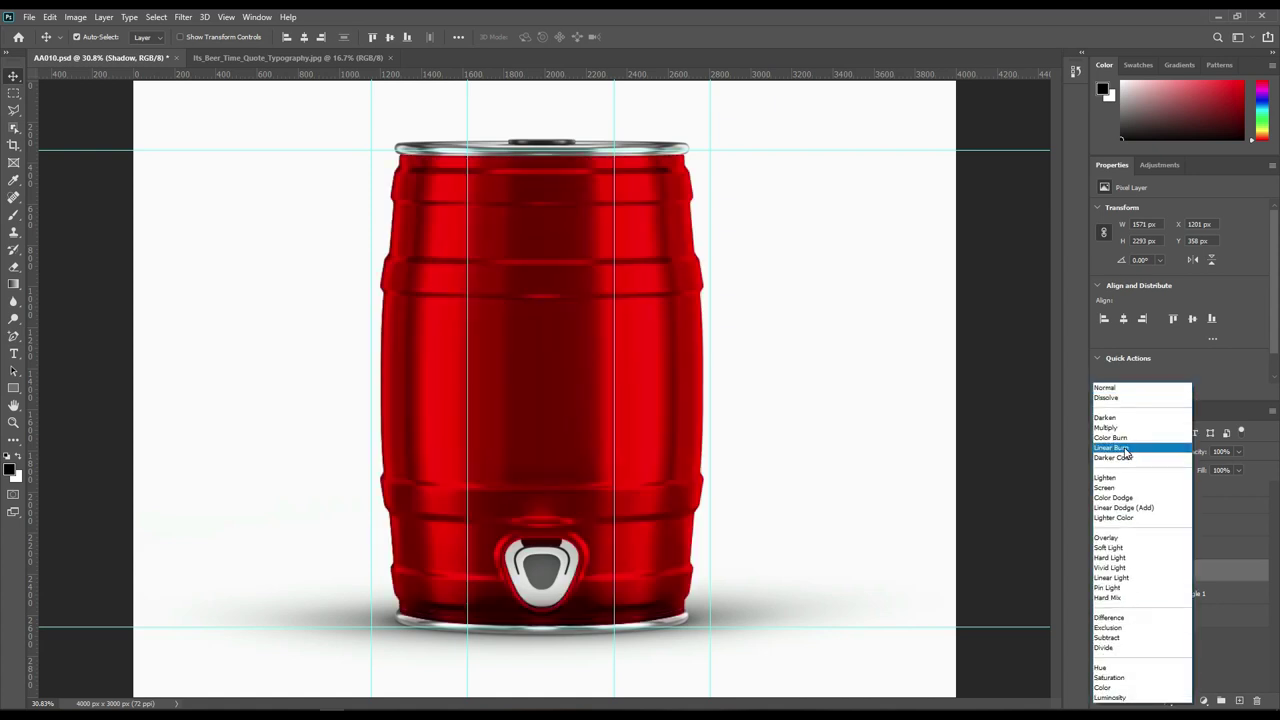
left_click(1127, 448)
left_click(1100, 548)
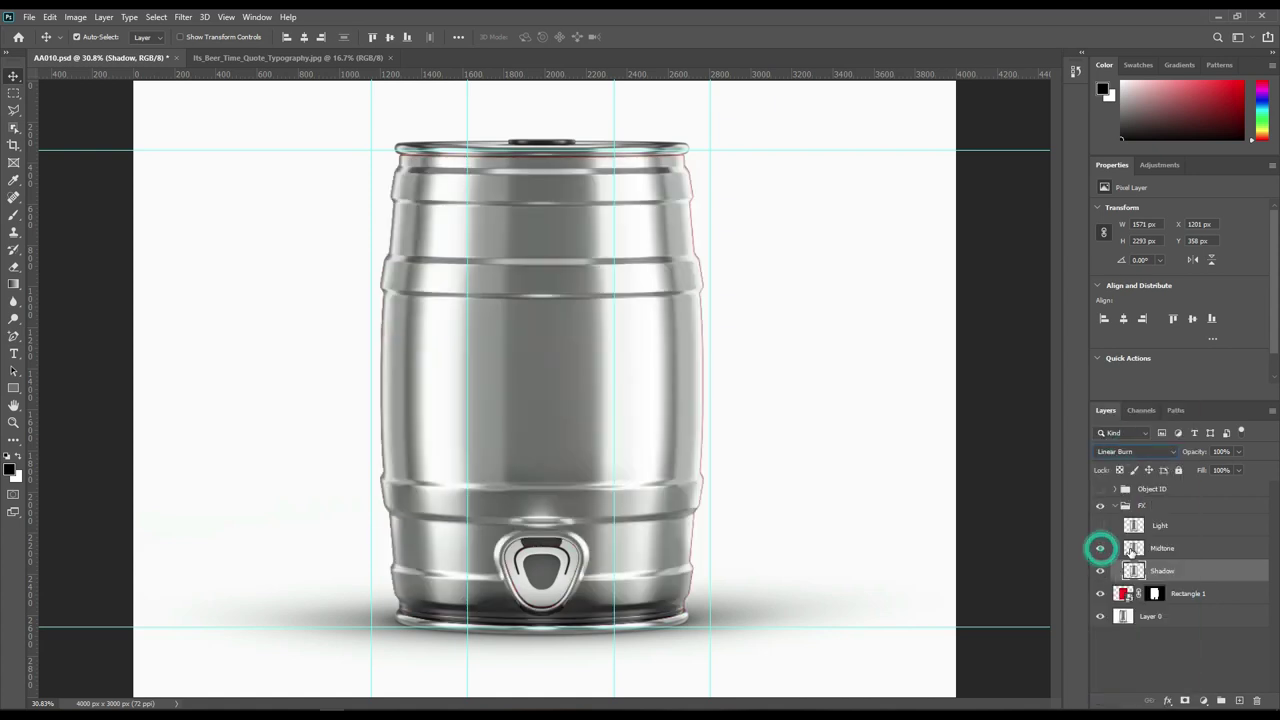
left_click(1178, 552)
left_click(1155, 451)
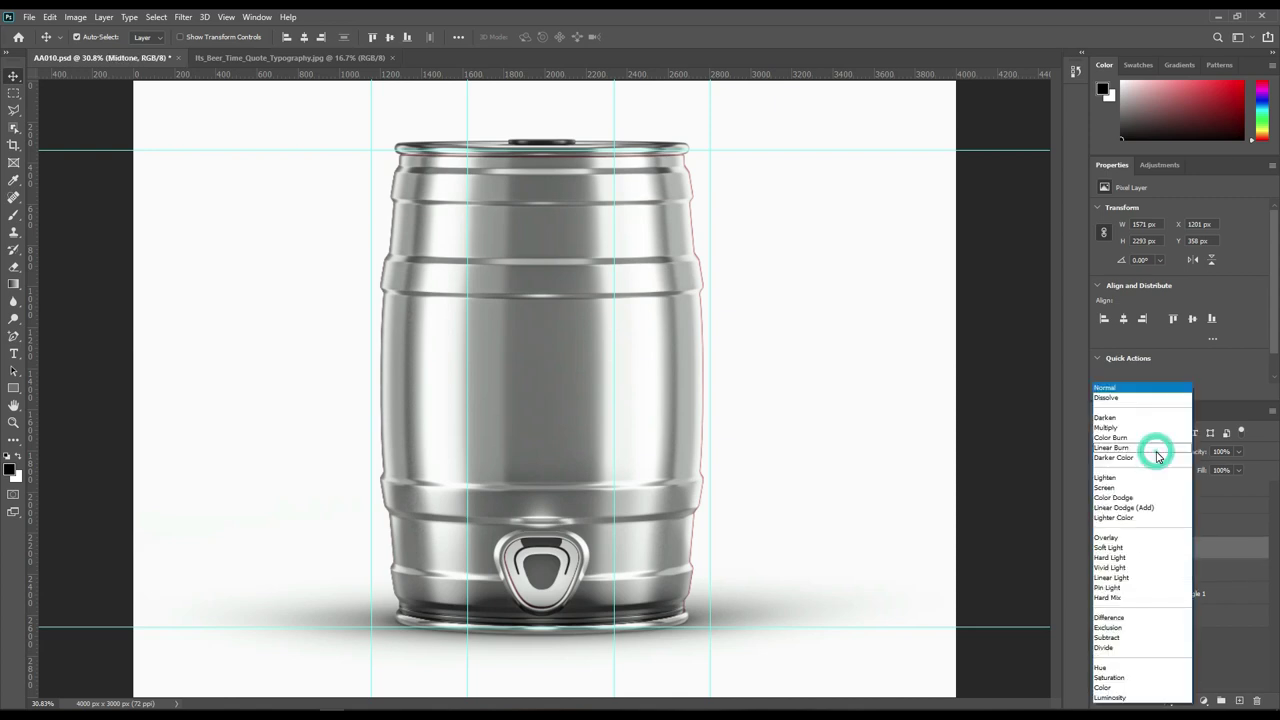
left_click(1141, 509)
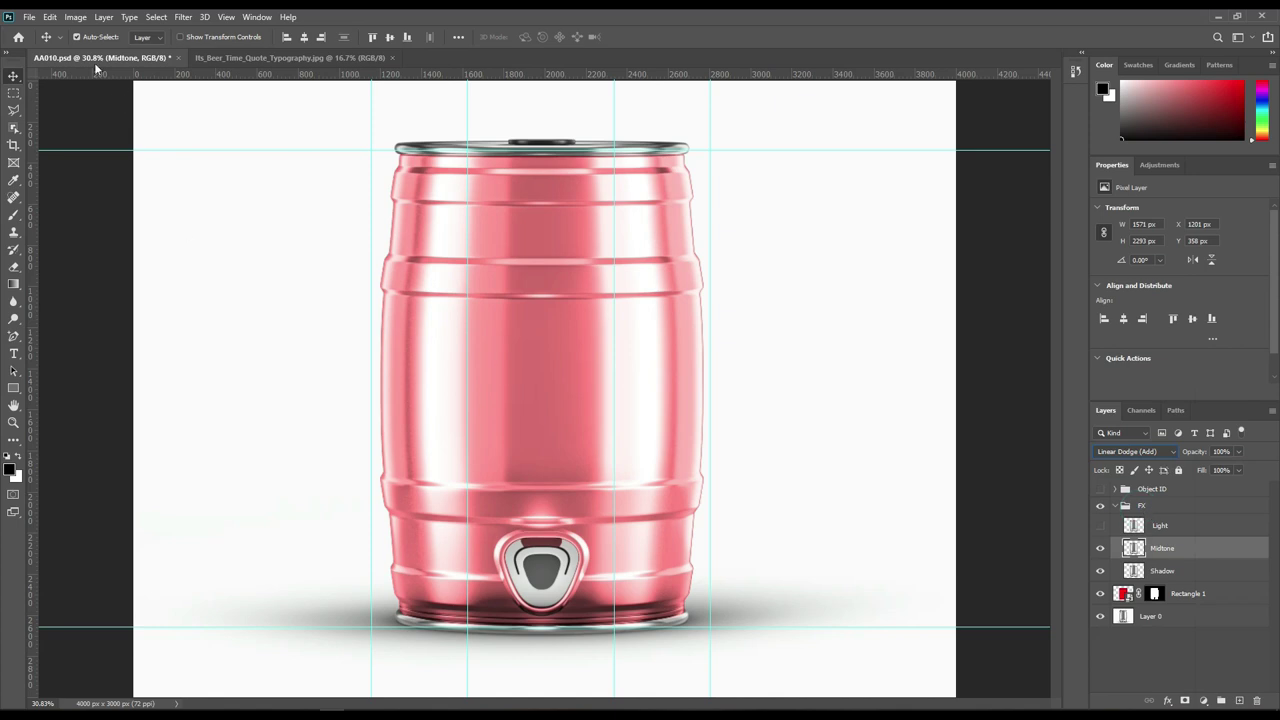
Apply Levels to Midtone with input black 134 and output white 84
left_click(70, 18)
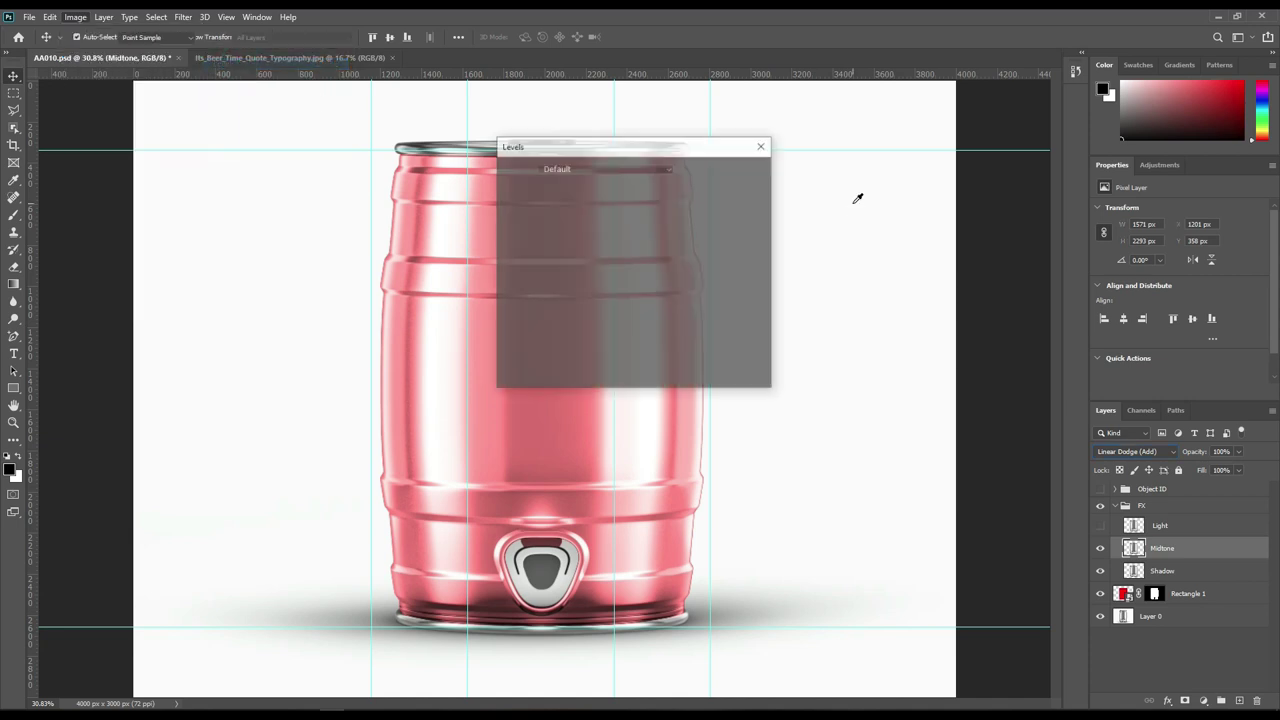
left_click_drag(514, 297, 647, 297)
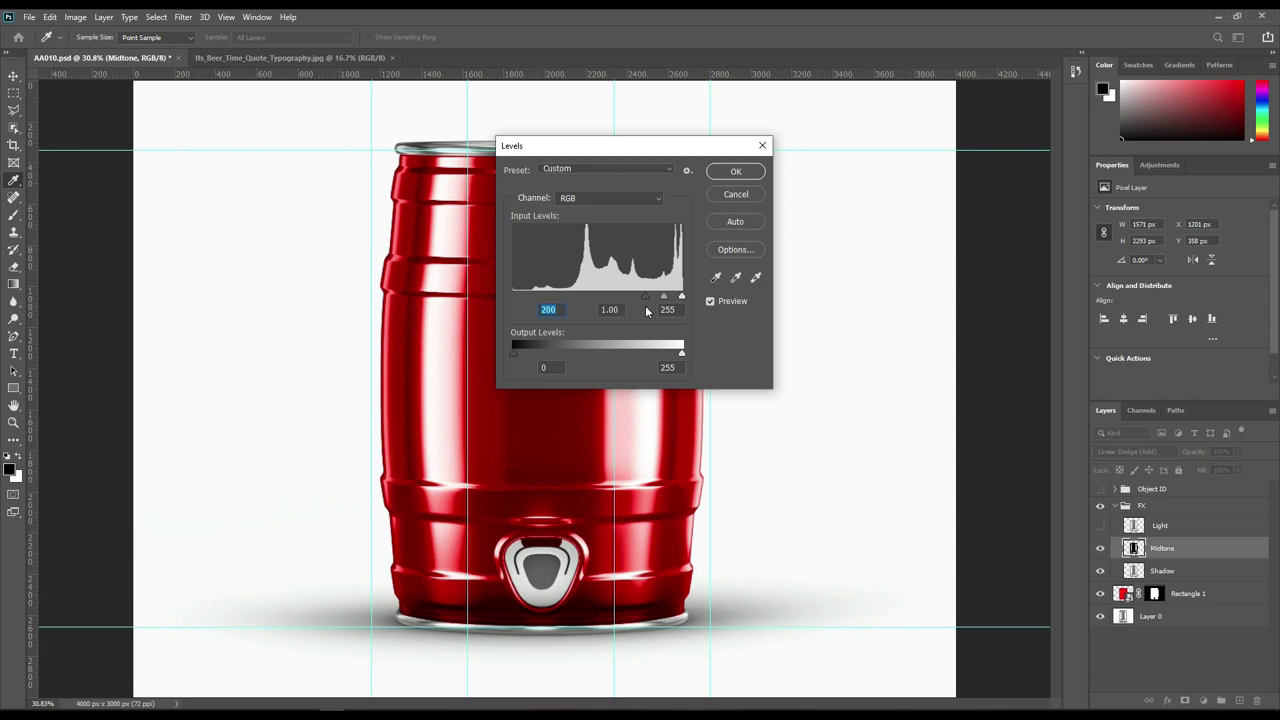
left_click_drag(681, 352, 569, 355)
left_click_drag(663, 297, 609, 300)
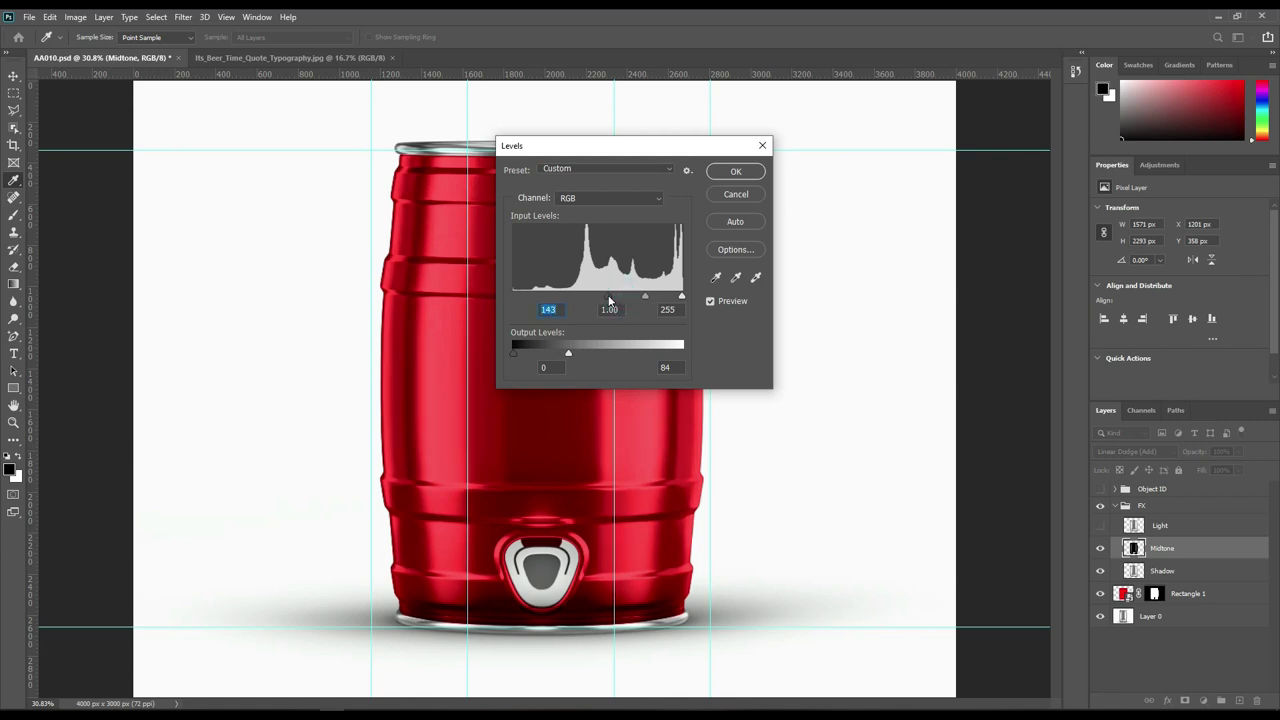
left_click_drag(609, 300, 602, 300)
left_click(736, 171)
Show the Light layer and set its blend mode to Screen
key("v")
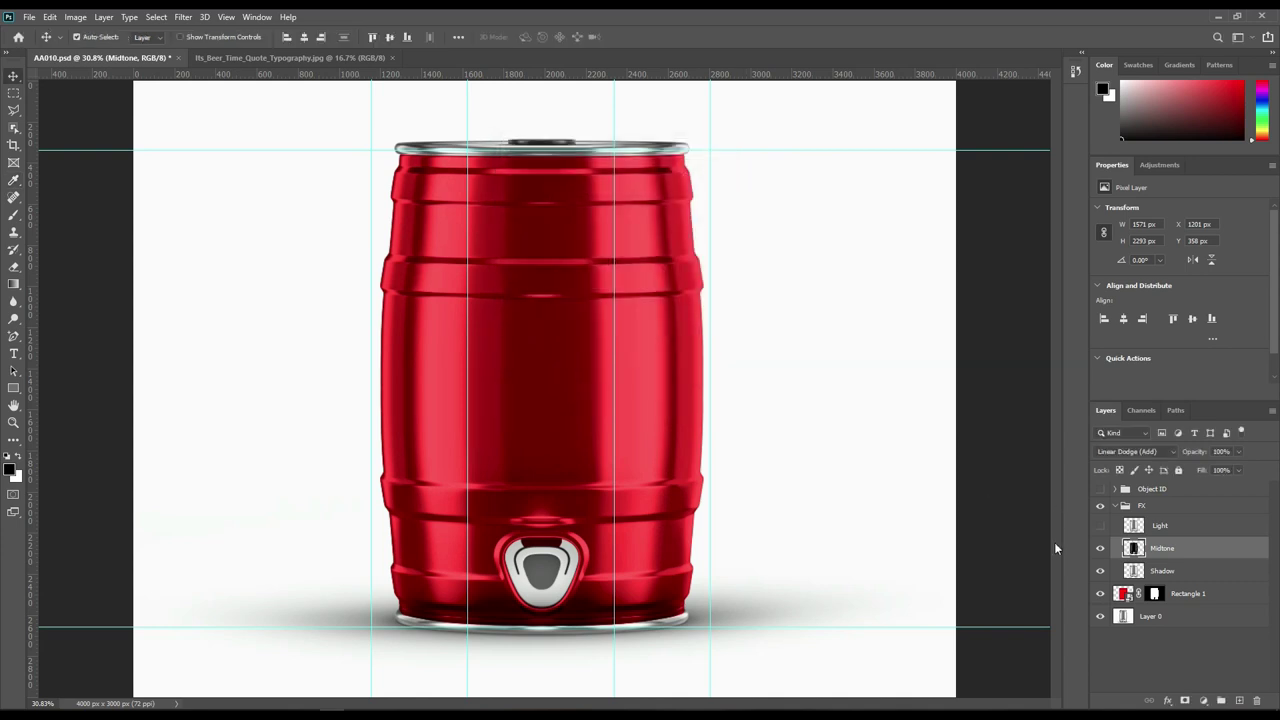
left_click(1100, 525)
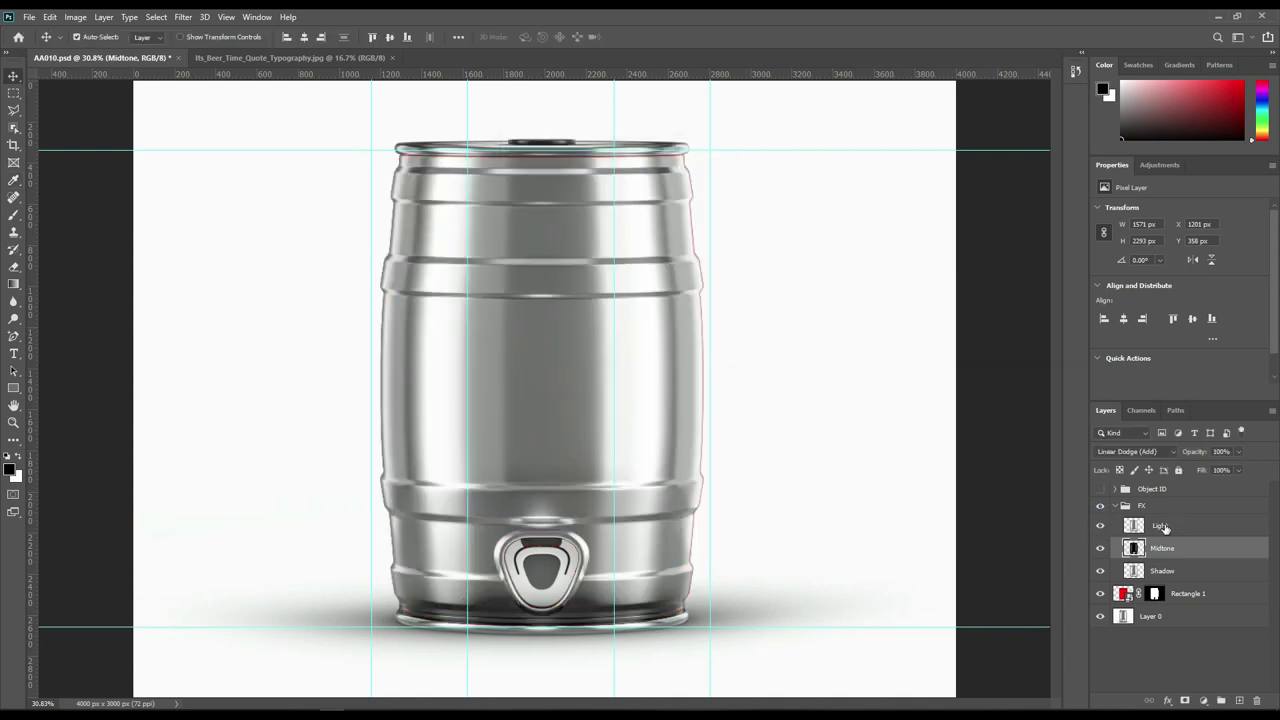
left_click(1163, 526)
left_click(1150, 451)
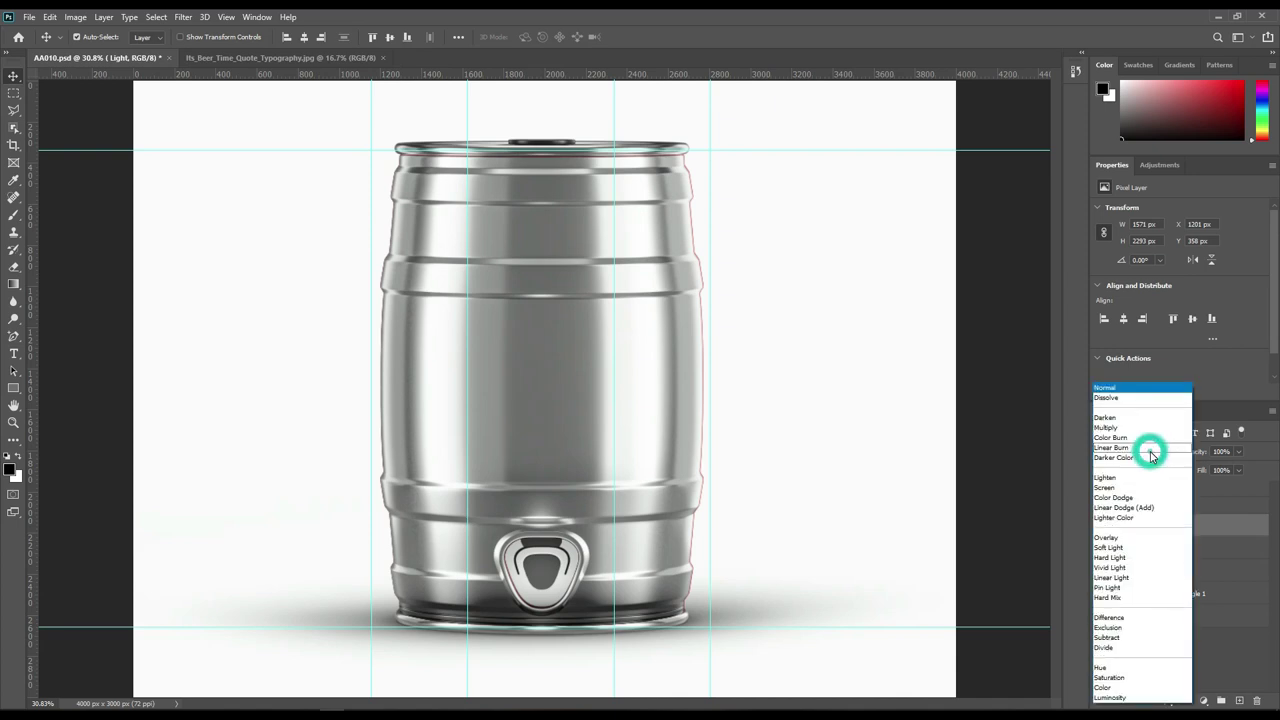
left_click(1109, 488)
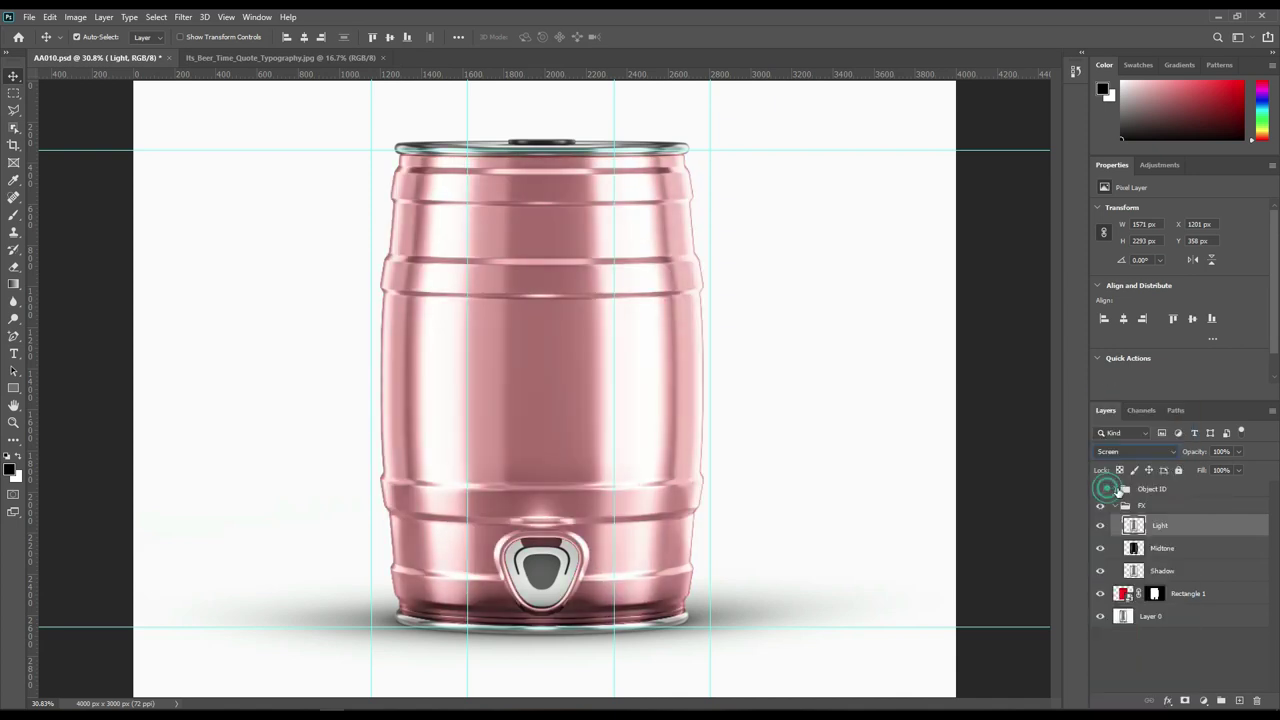
Apply Levels to Light with input black about 230 and slightly lowered output white
left_click(76, 17)
mouse_move(96, 51)
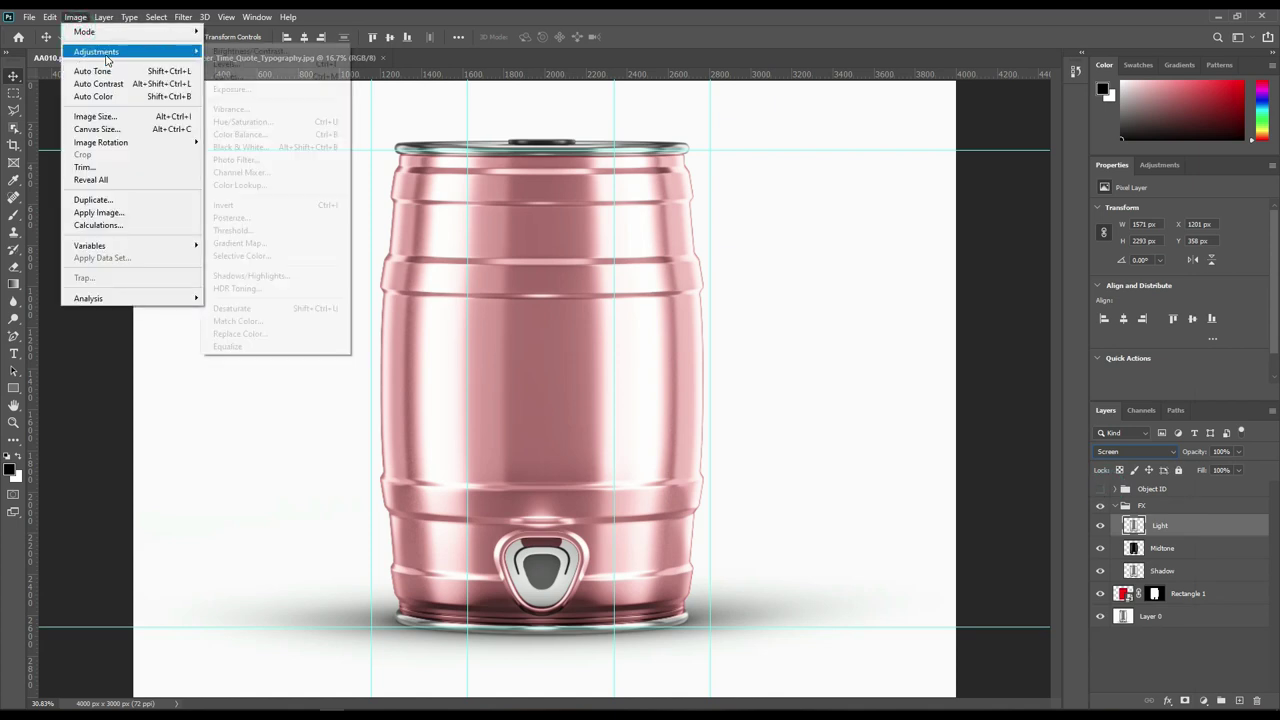
left_click(230, 64)
left_click_drag(515, 298, 668, 300)
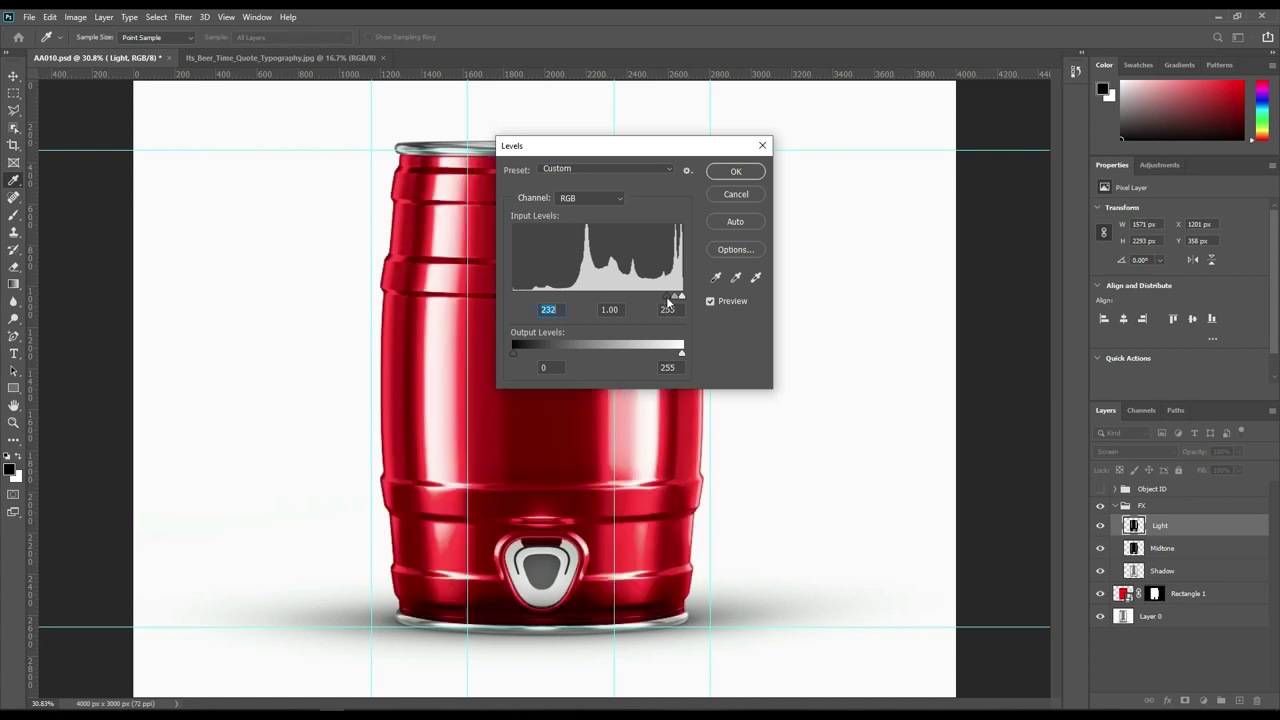
left_click_drag(668, 300, 664, 301)
left_click_drag(655, 150, 900, 168)
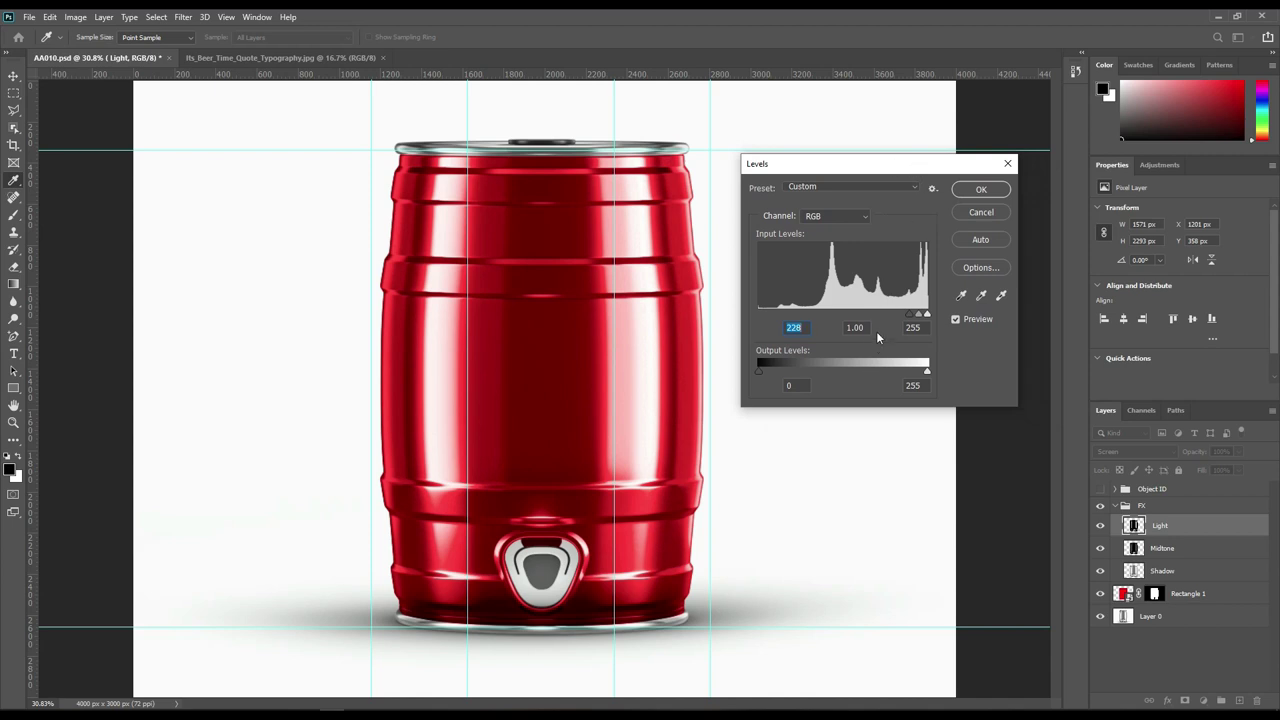
mouse_move(909, 314)
left_mouse_down()
mouse_move(831, 316)
mouse_move(912, 320)
left_mouse_up()
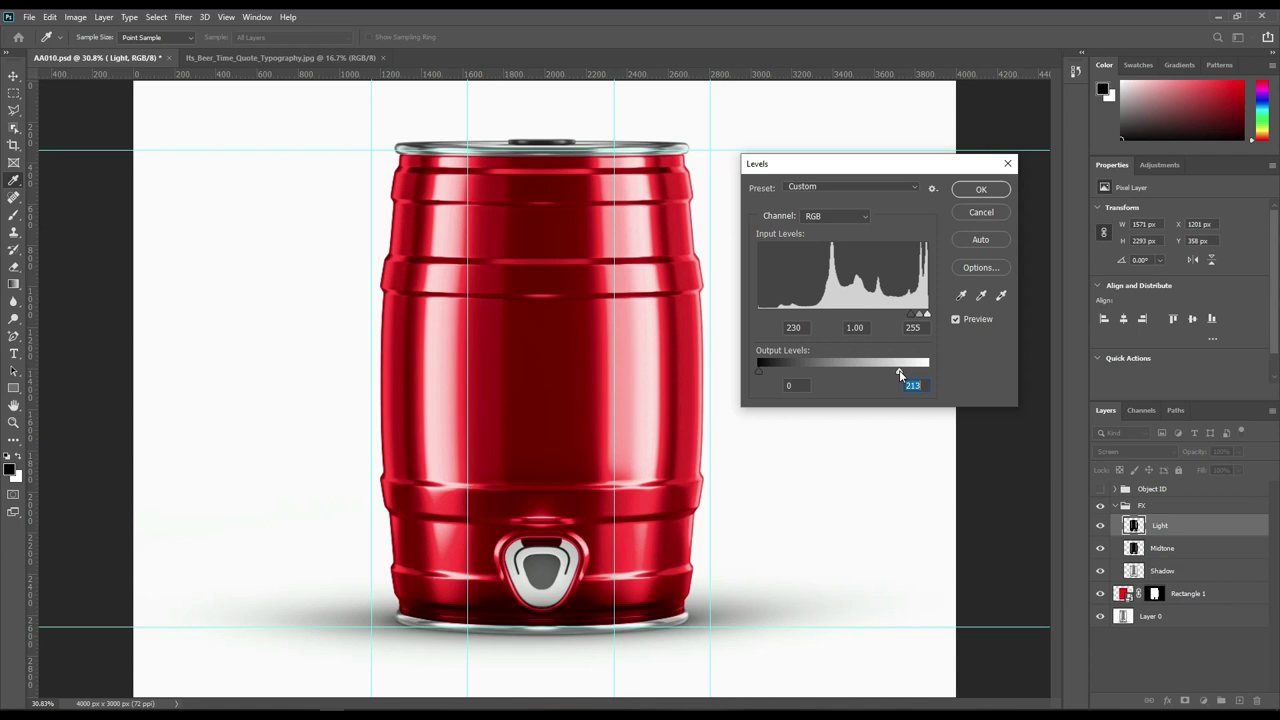
left_click_drag(899, 370, 895, 373)
left_click_drag(905, 374, 906, 374)
left_click(981, 189)
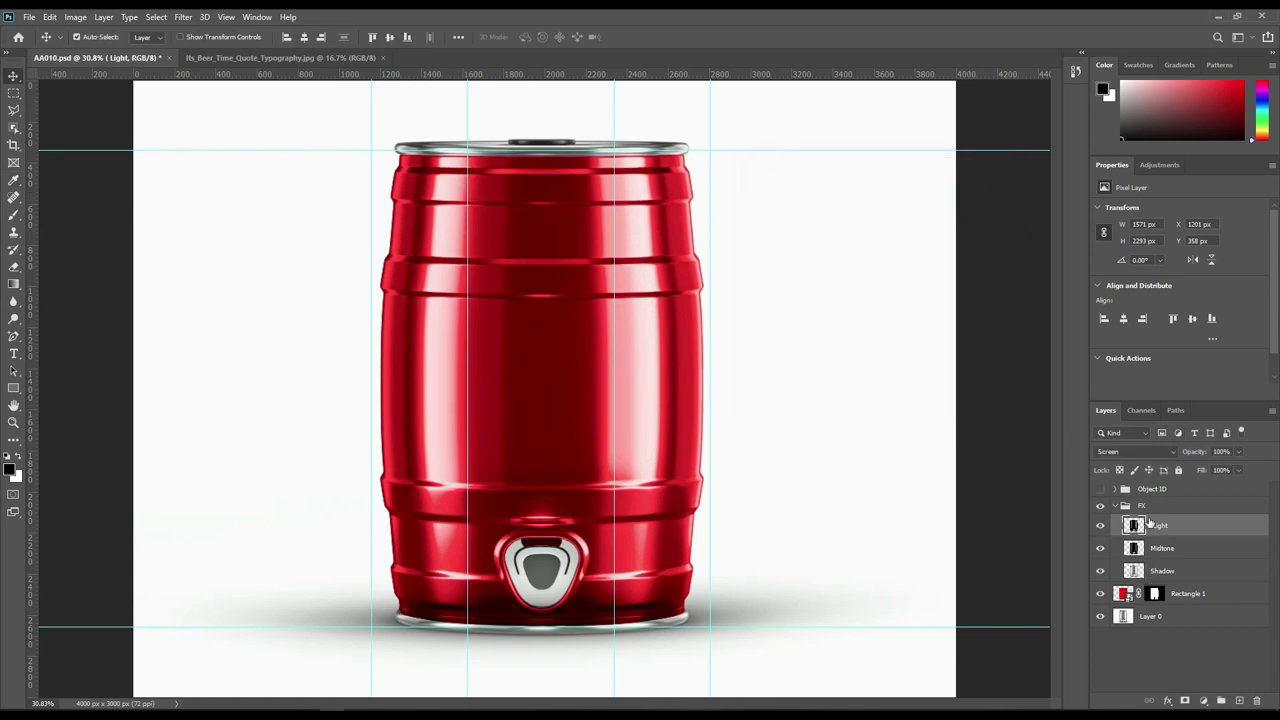
left_click(1113, 506)
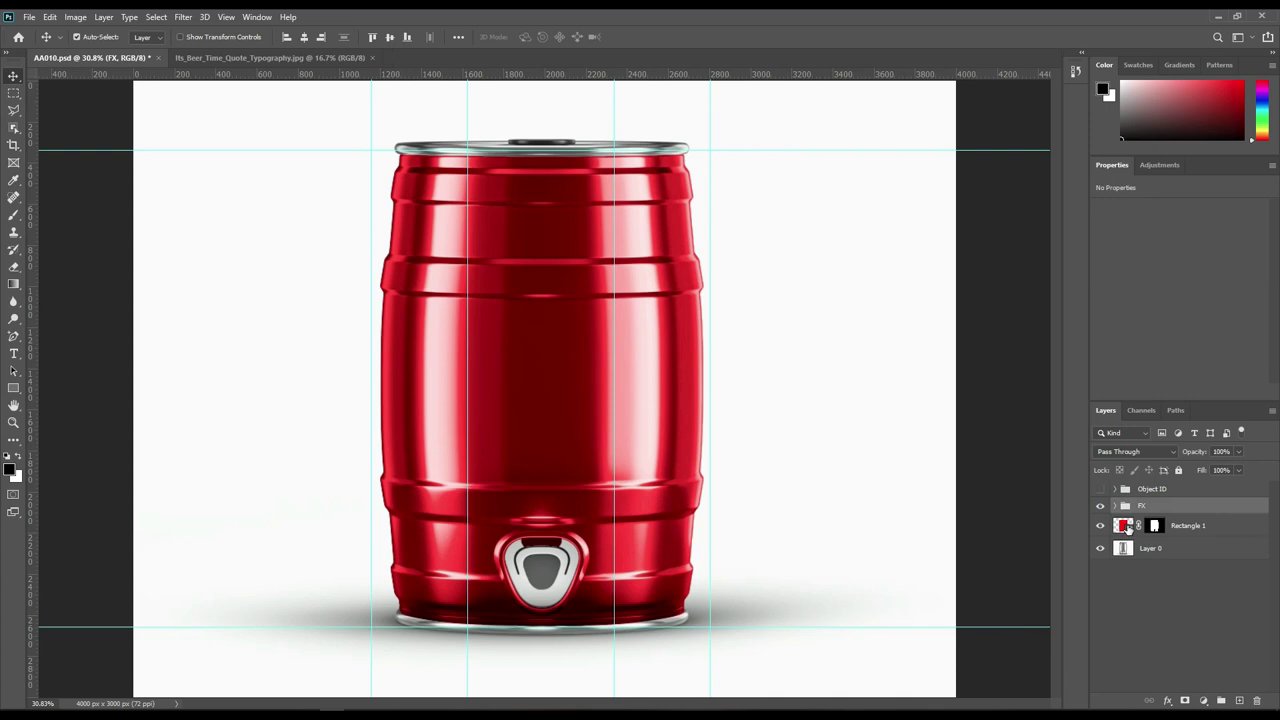
Hide guides, load the keg outline from the Object ID group, and invert the selection
key("ctrl+semicolon")
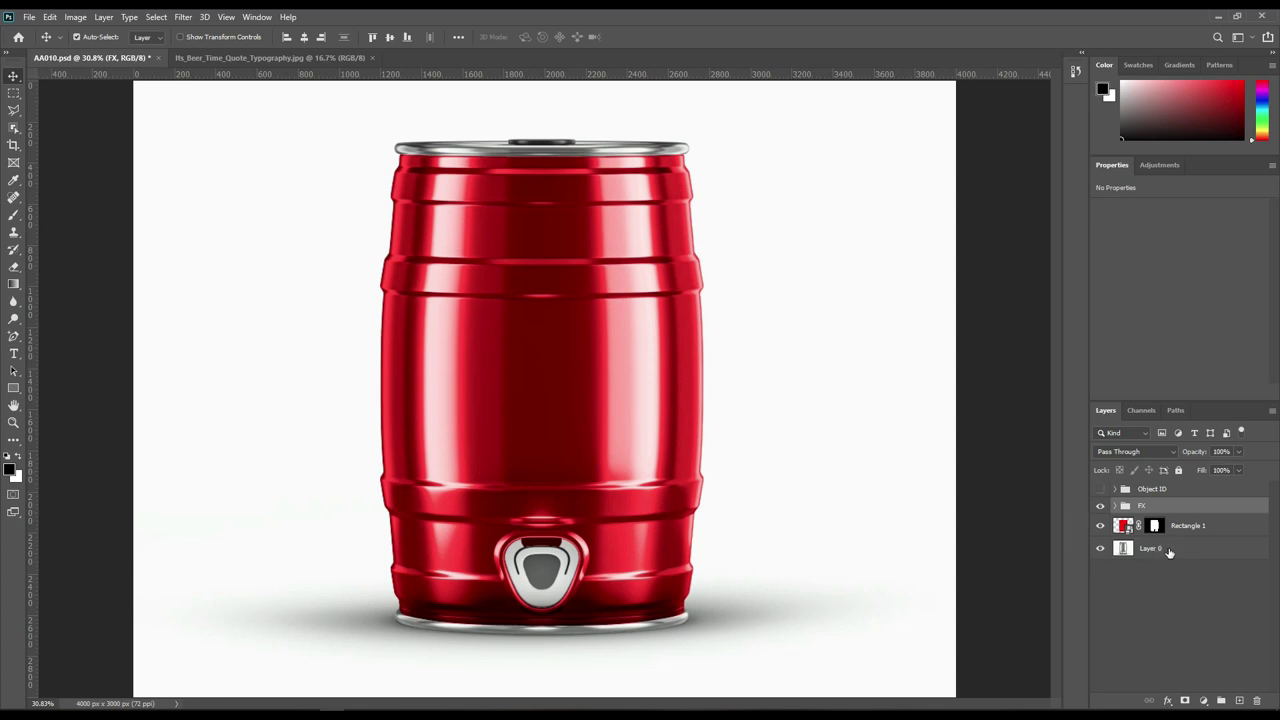
left_click(1165, 551)
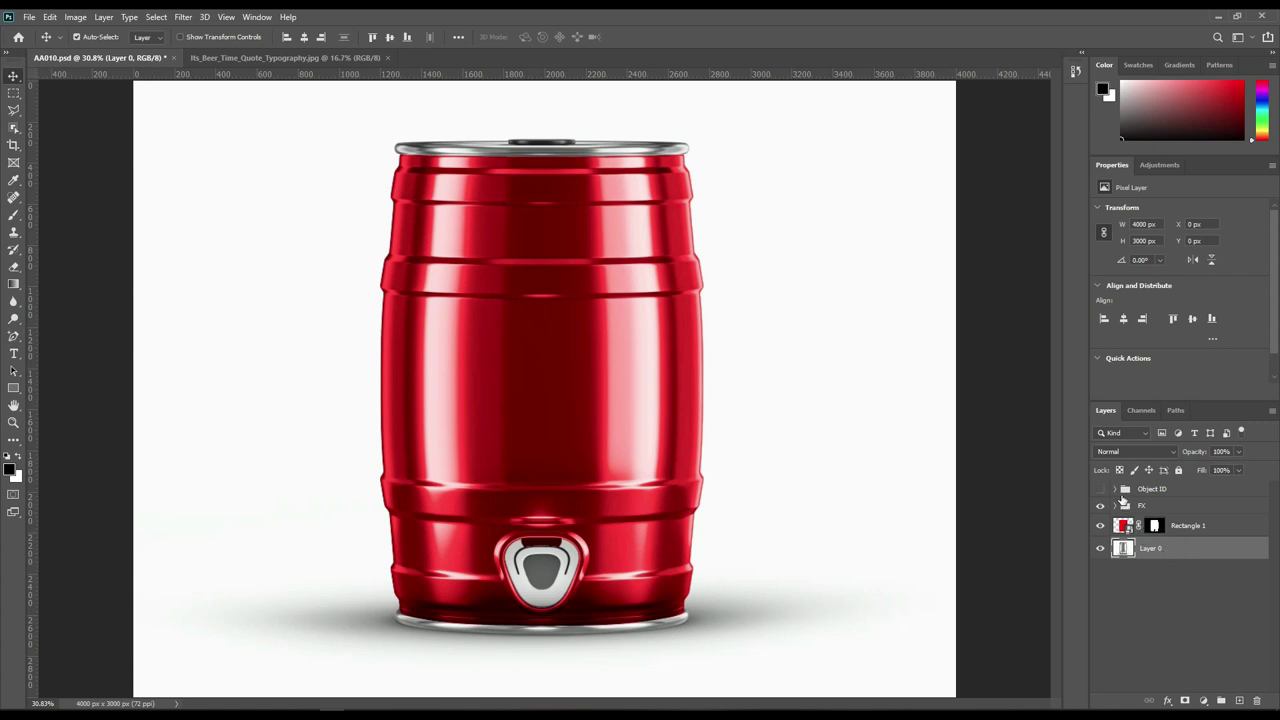
left_click(1116, 490)
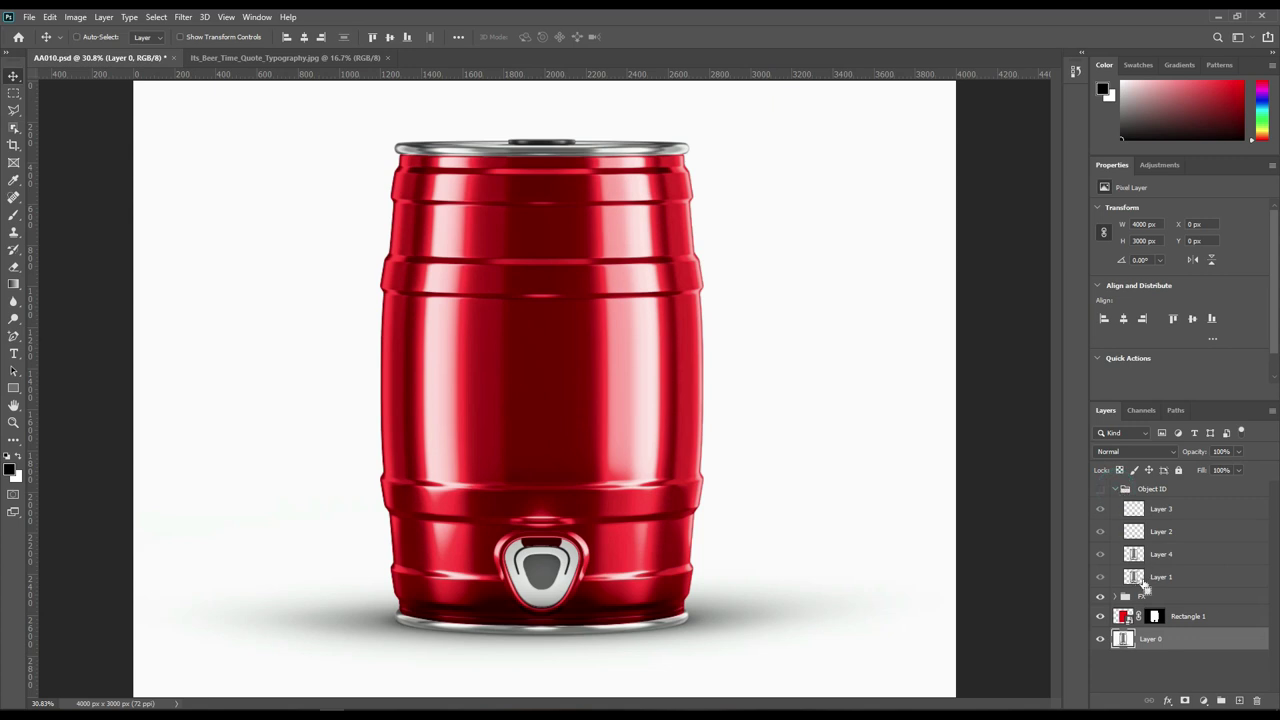
left_click(1134, 577, "ctrl")
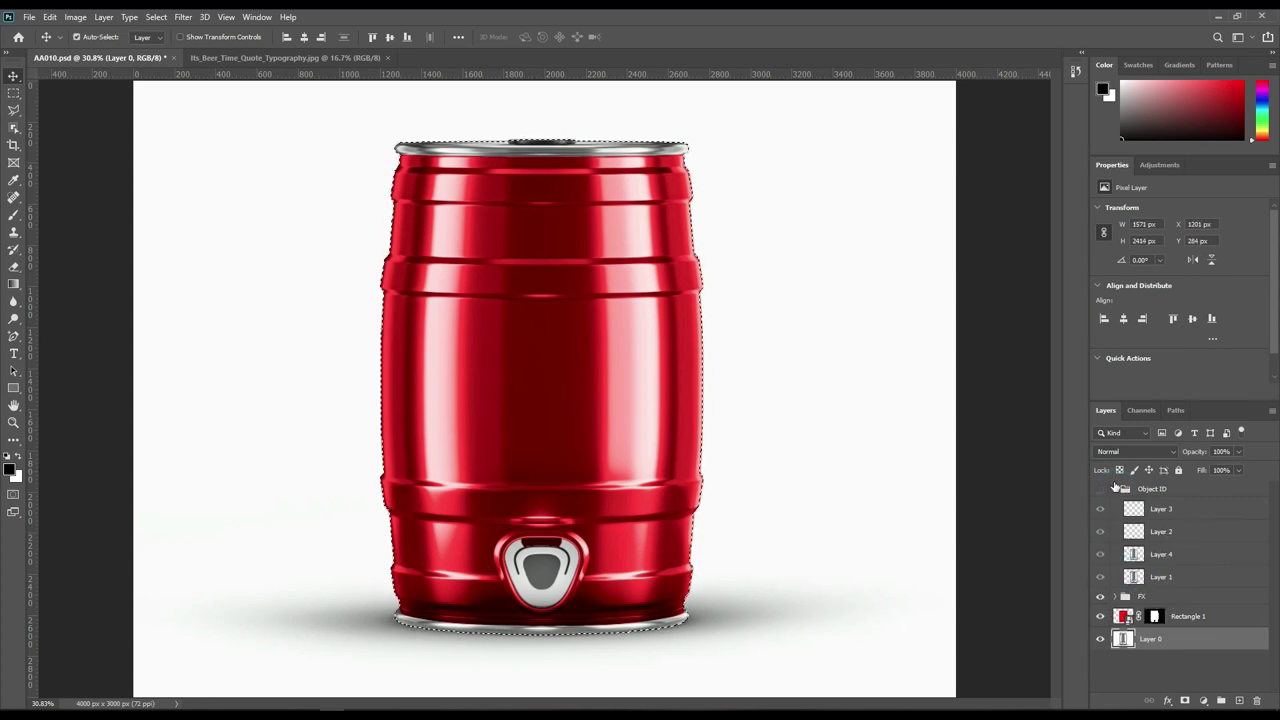
left_click(1117, 490)
left_click(1116, 489)
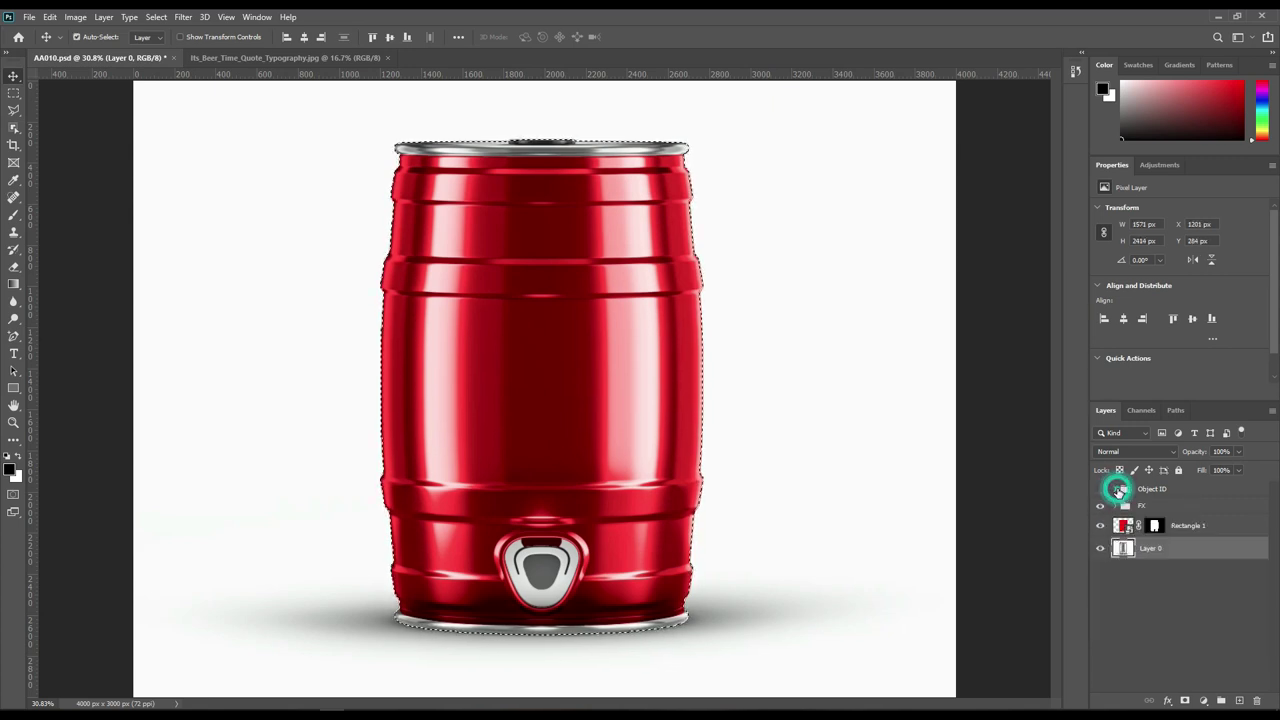
left_click(1148, 547)
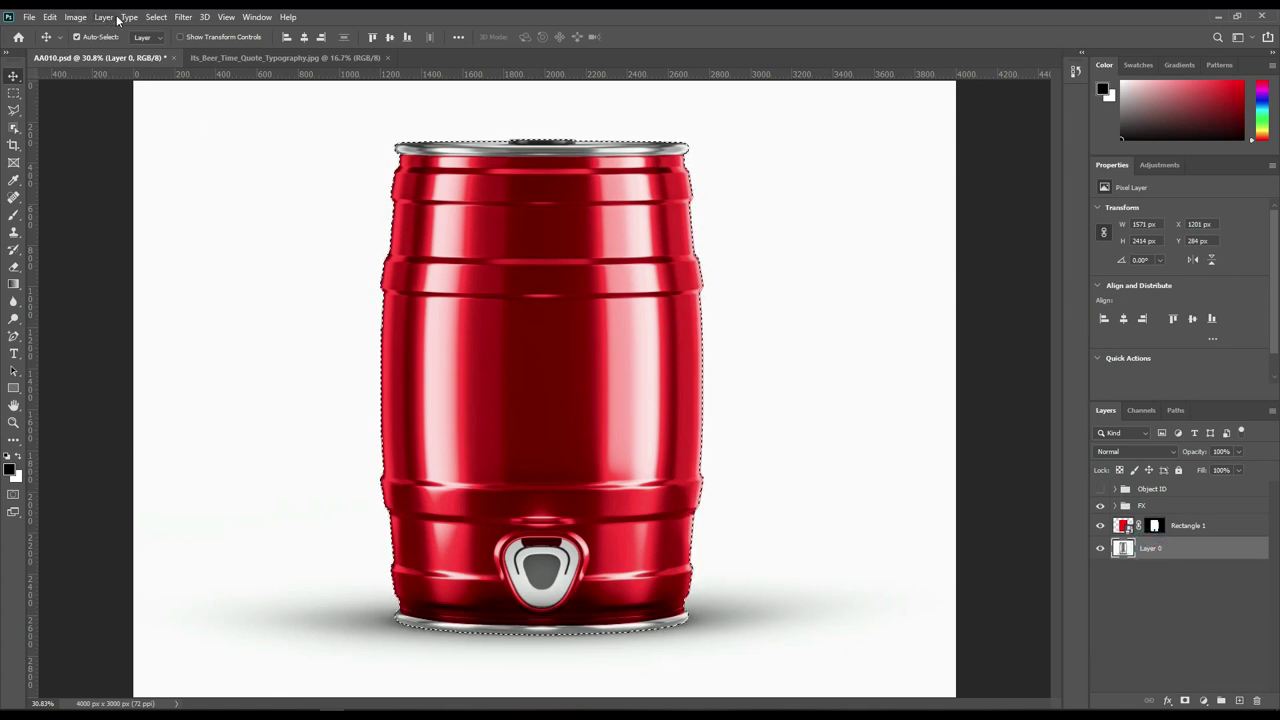
left_click(155, 18)
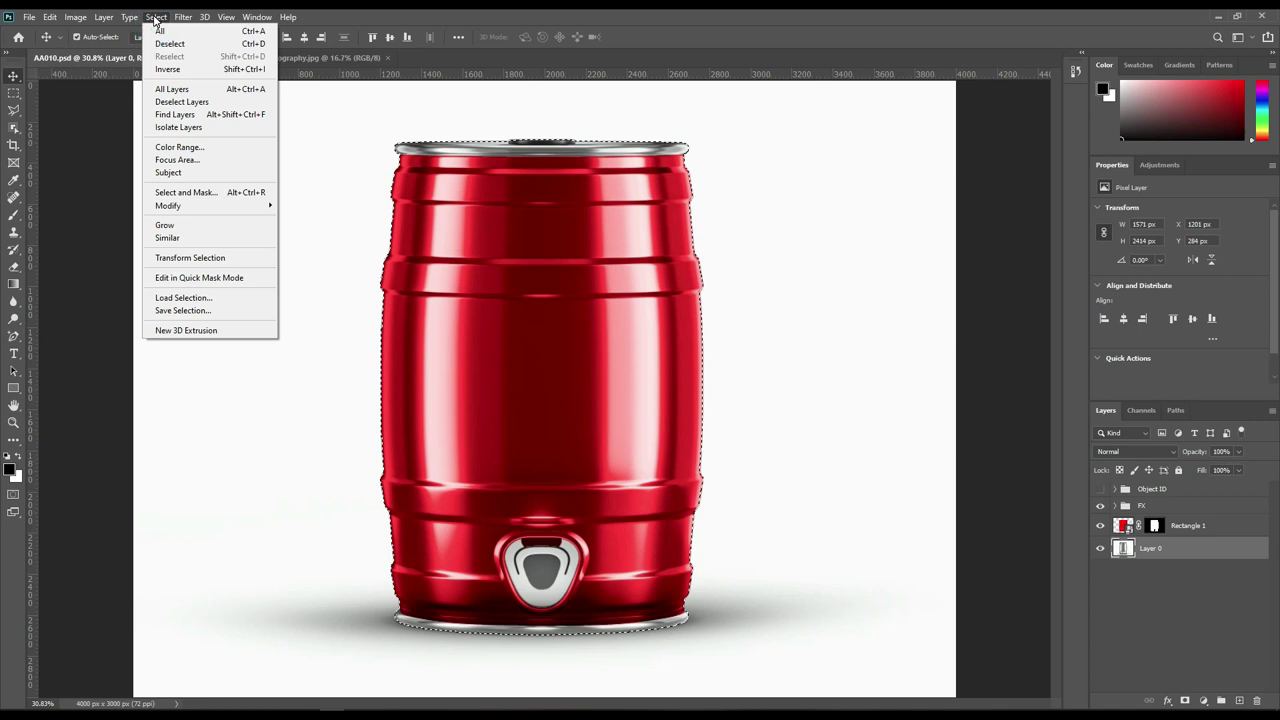
left_click(203, 72)
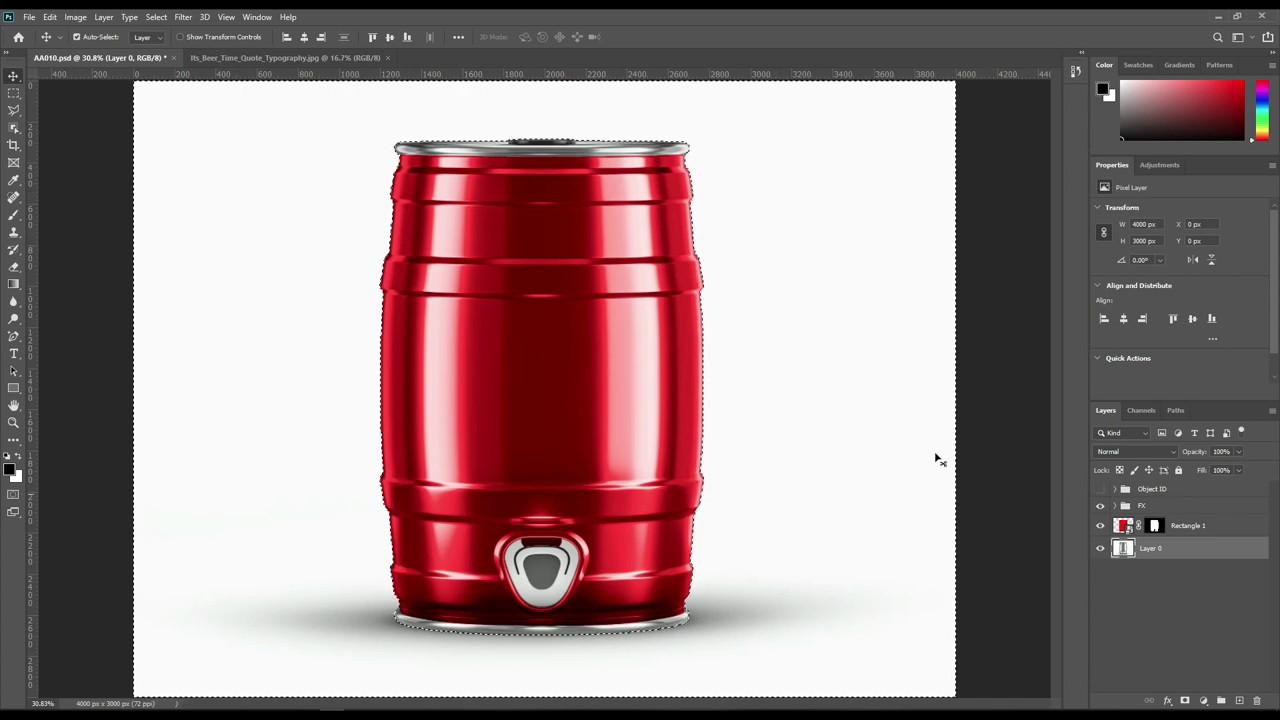
left_click(1203, 700)
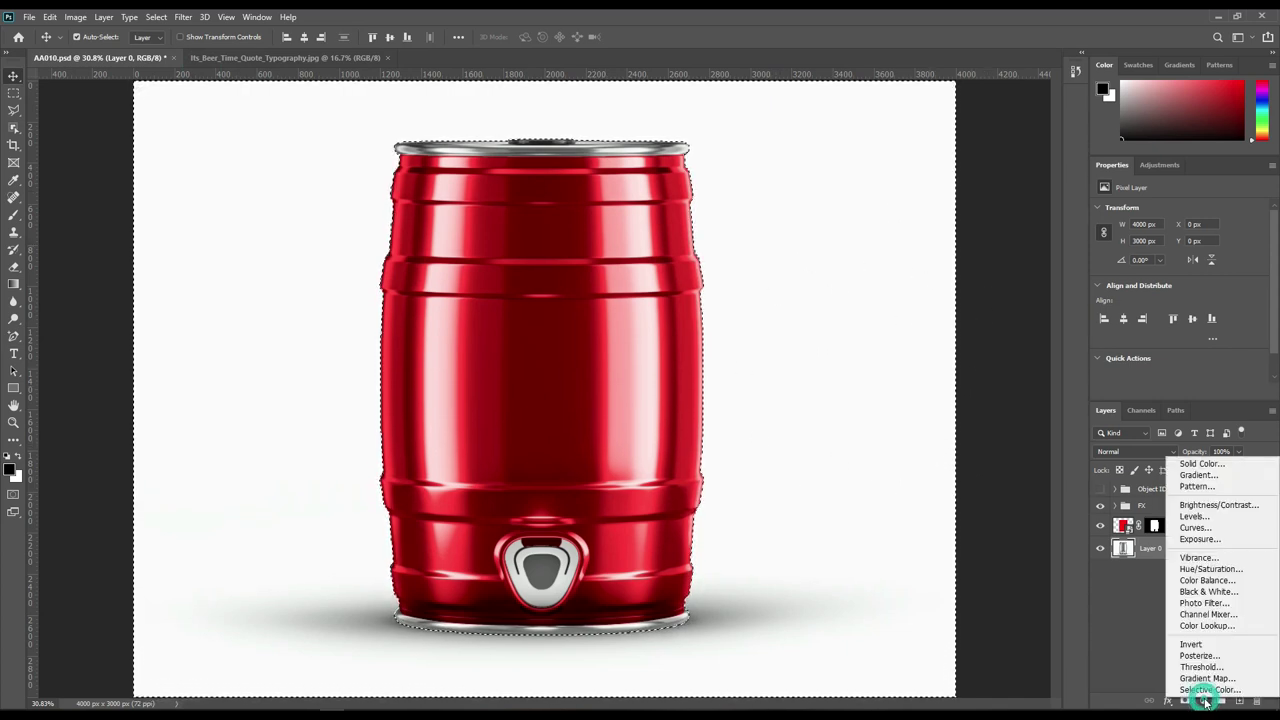
Add a Solid Color fill layer around the keg set to Linear Burn
left_click(1222, 464)
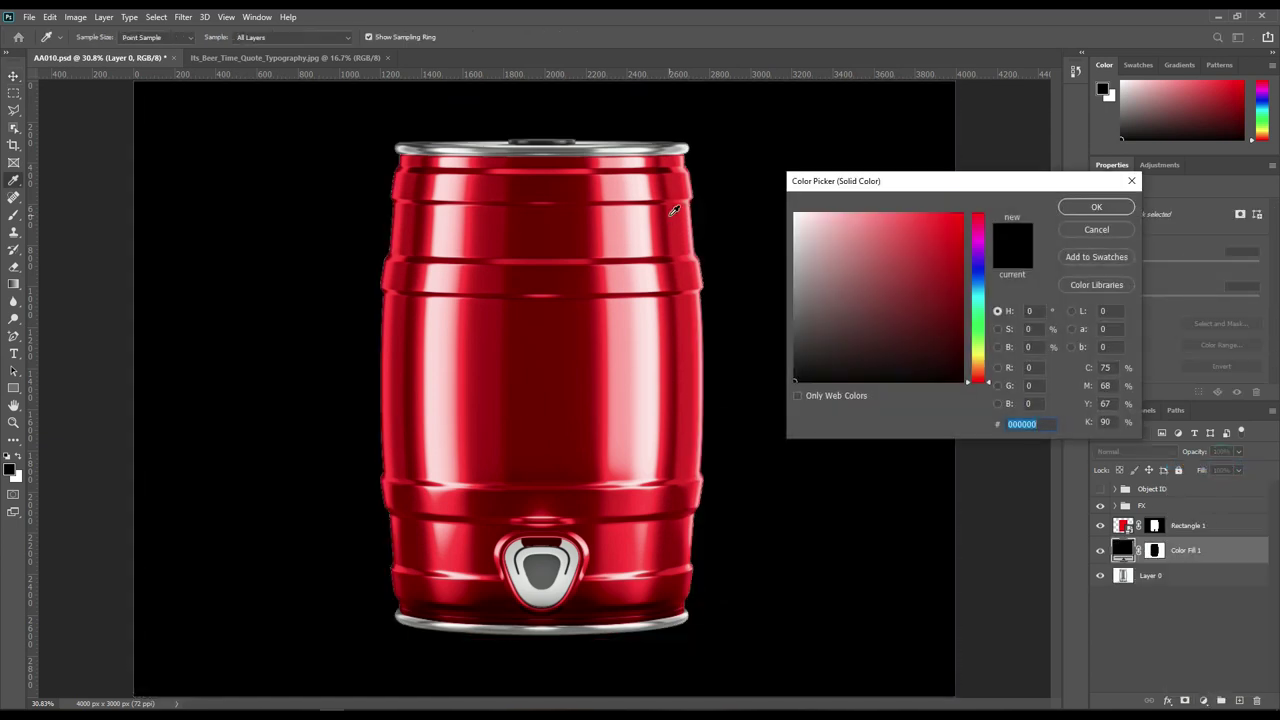
left_click(675, 212)
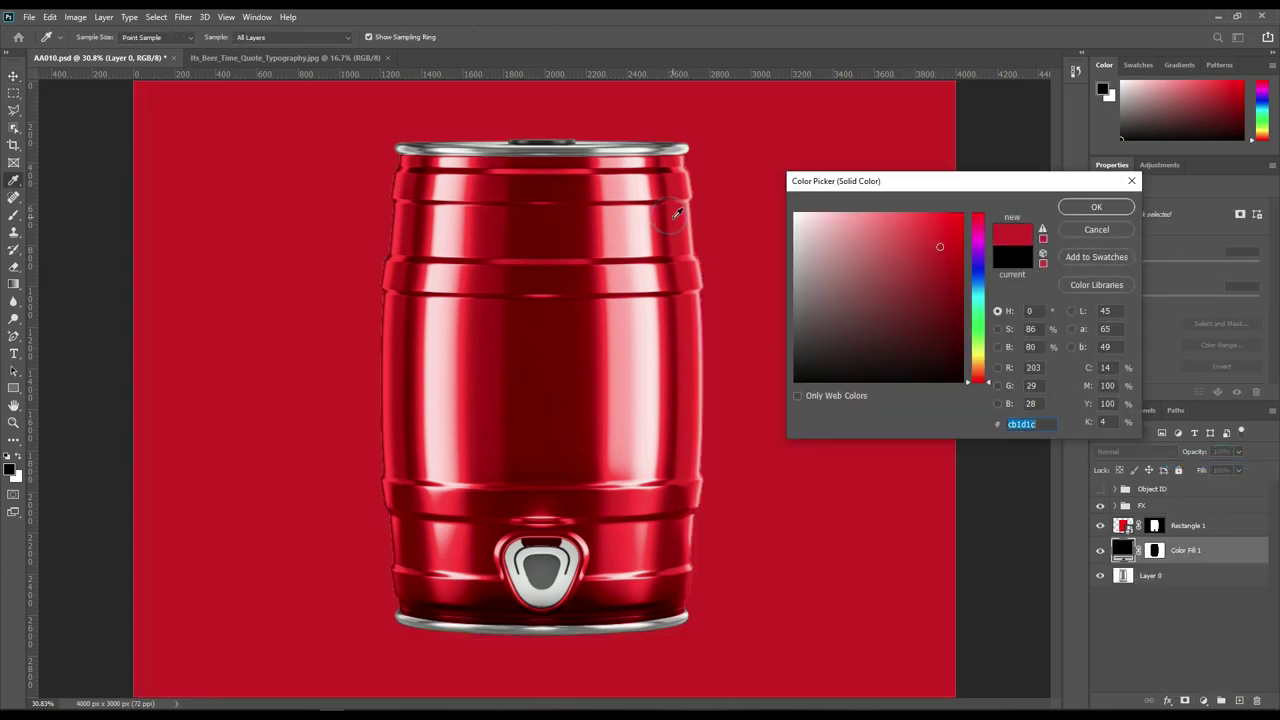
left_click(1088, 210)
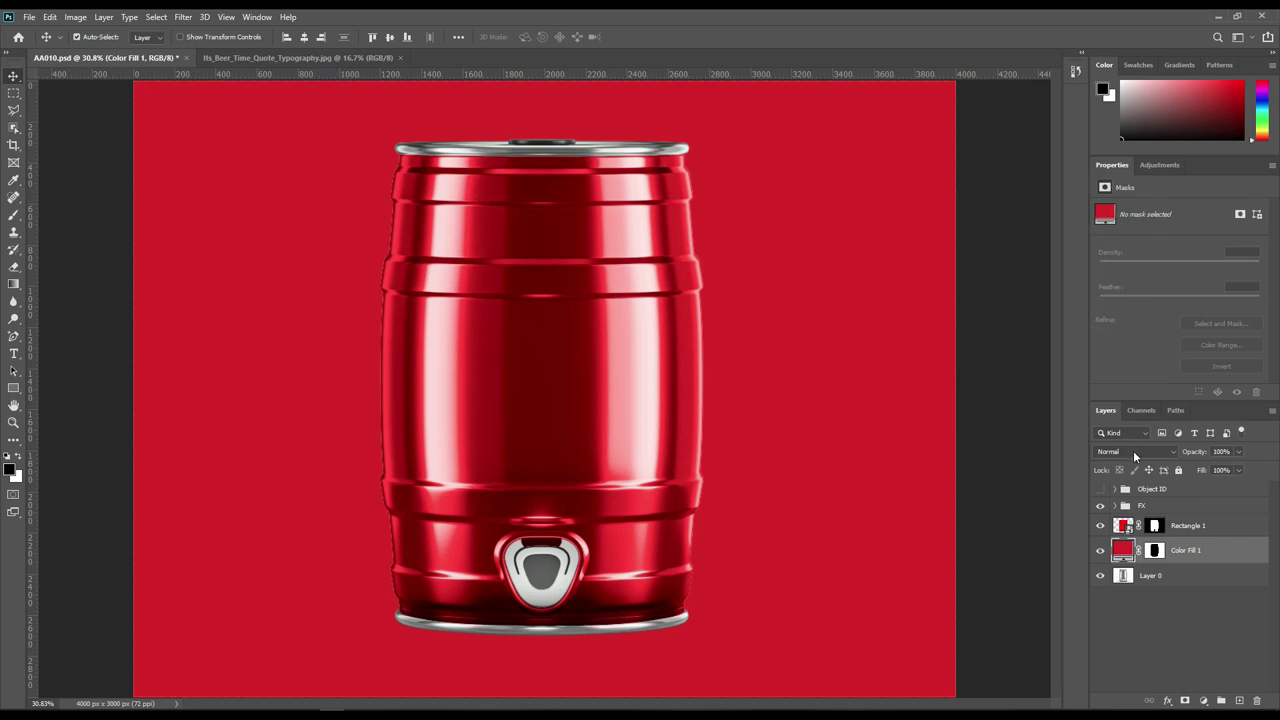
left_click(1133, 452)
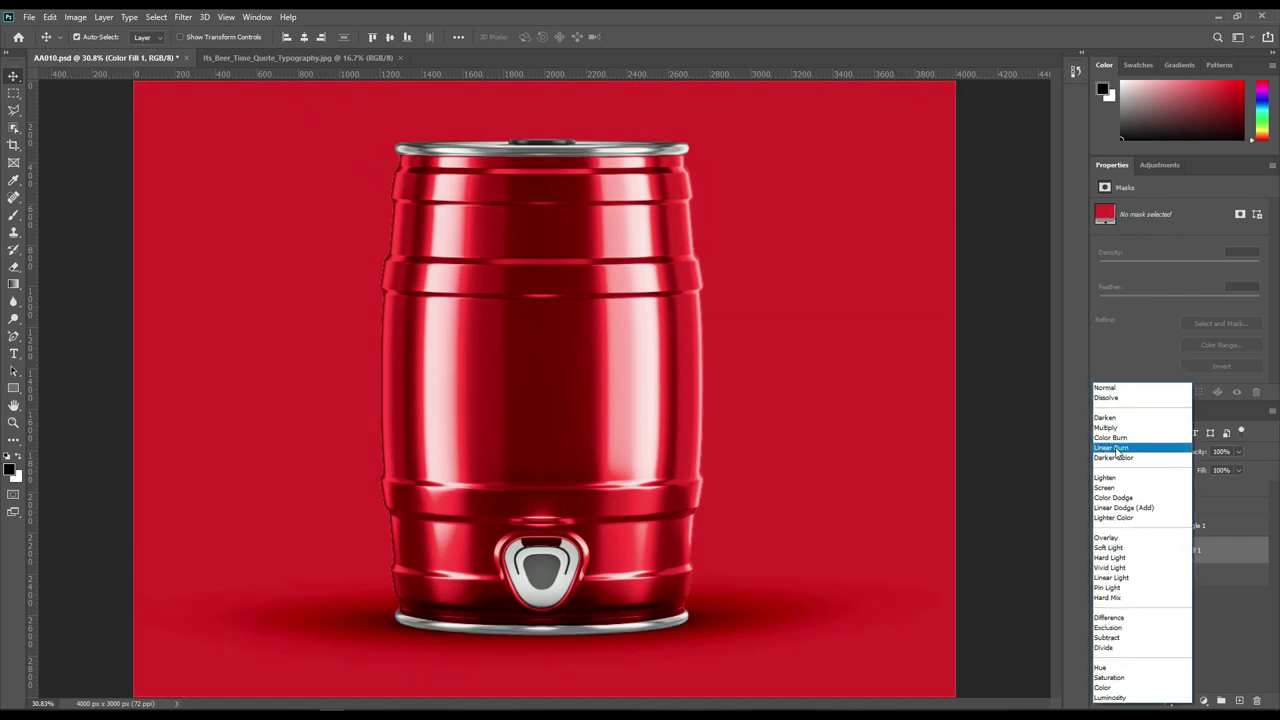
left_click(1117, 451)
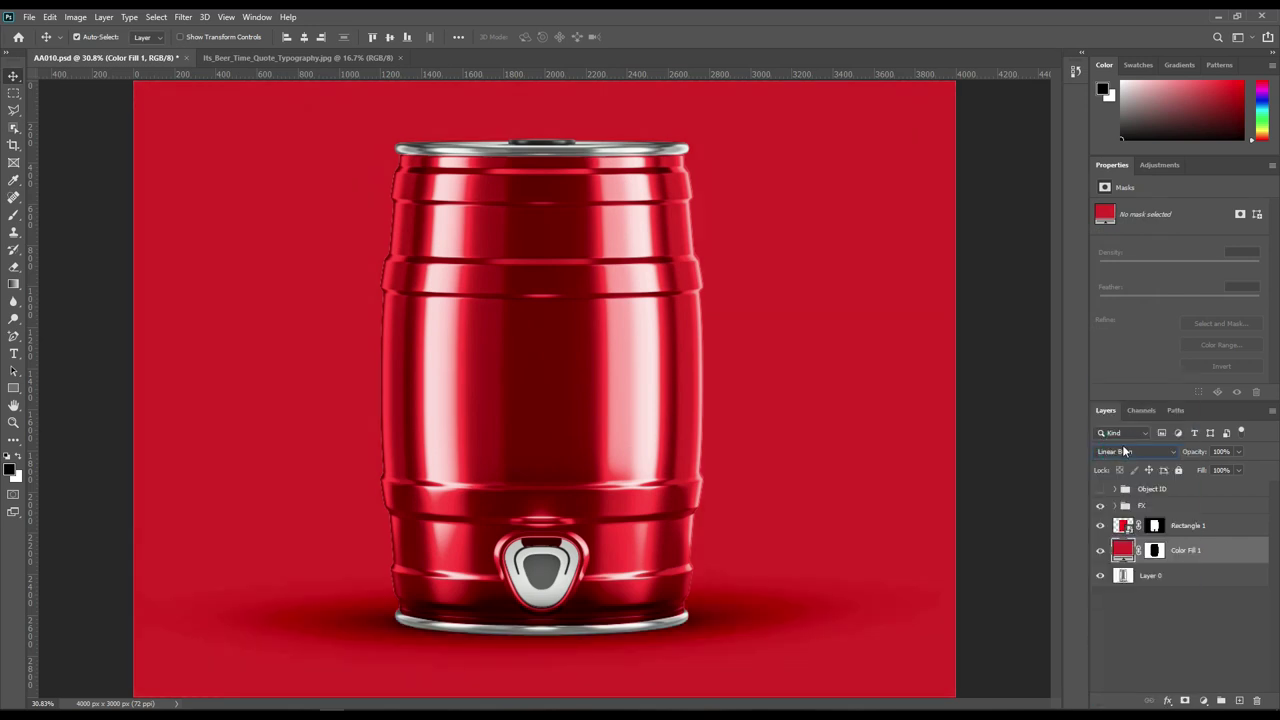
Change the fill layer's colour to pale peach #ffe0c9
double_click(1123, 550)
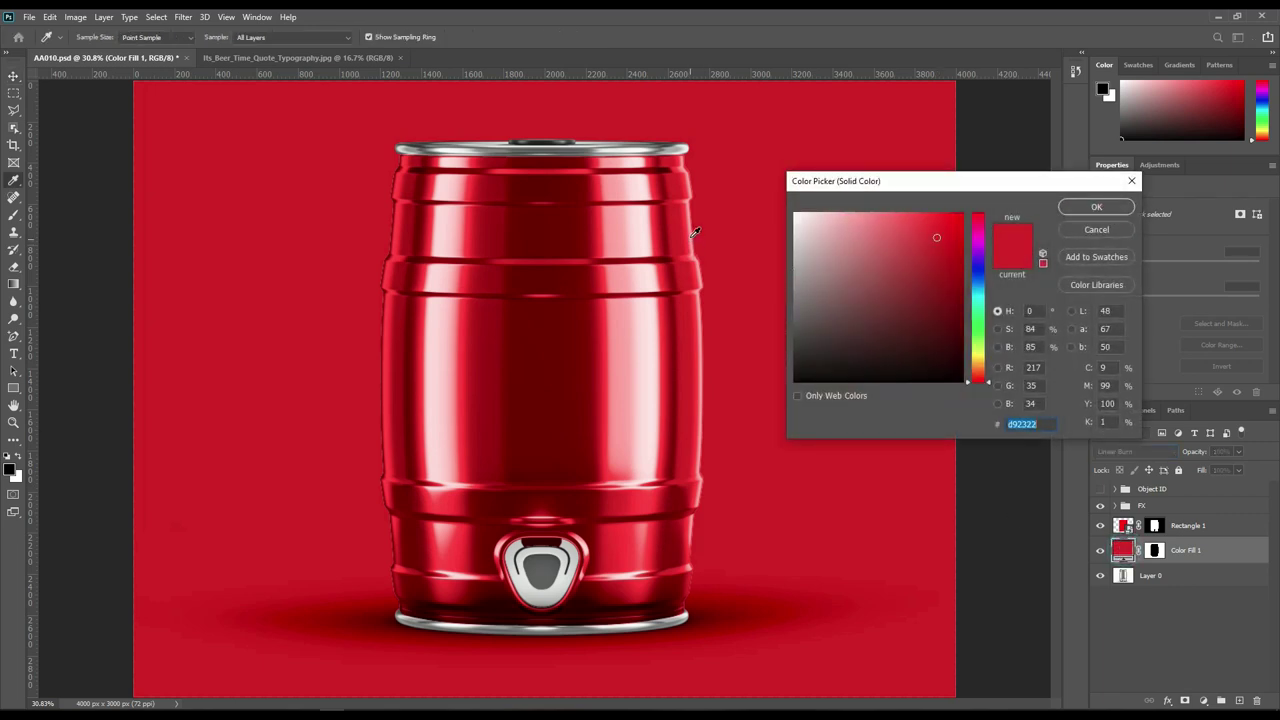
left_click(695, 232)
left_click(857, 216)
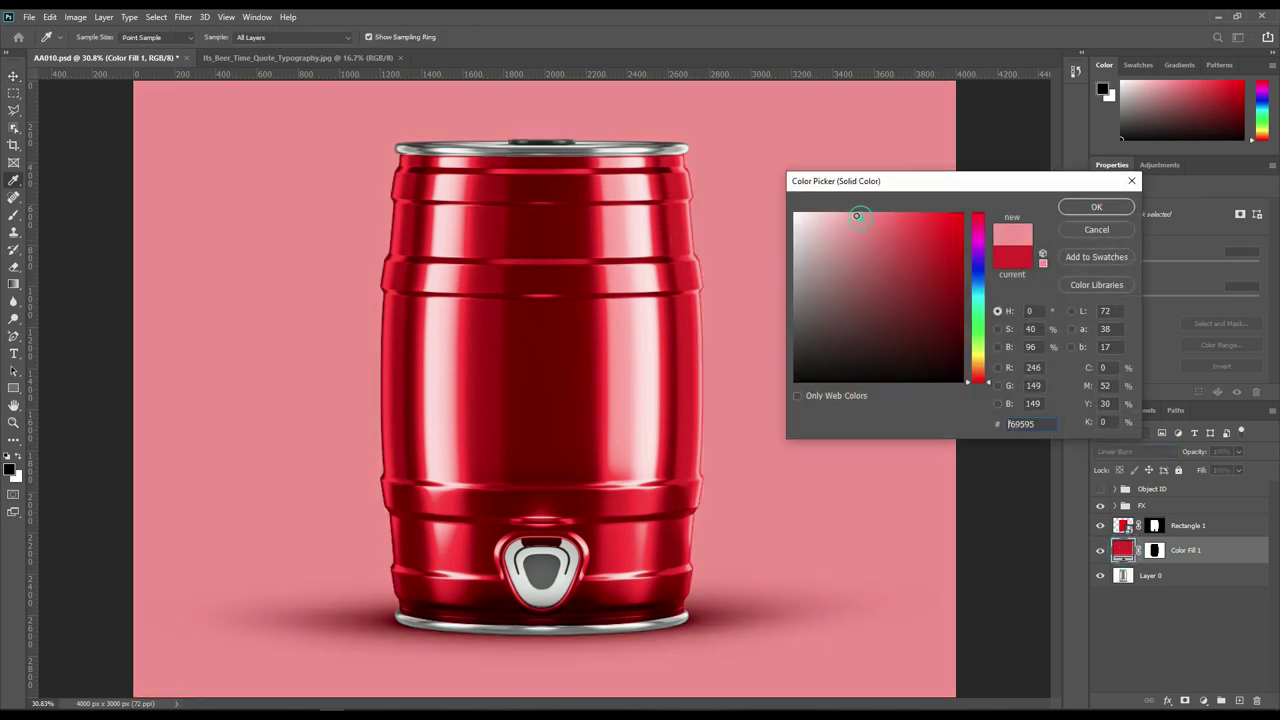
left_click_drag(857, 216, 829, 213)
left_click(981, 371)
left_click_drag(981, 371, 983, 373)
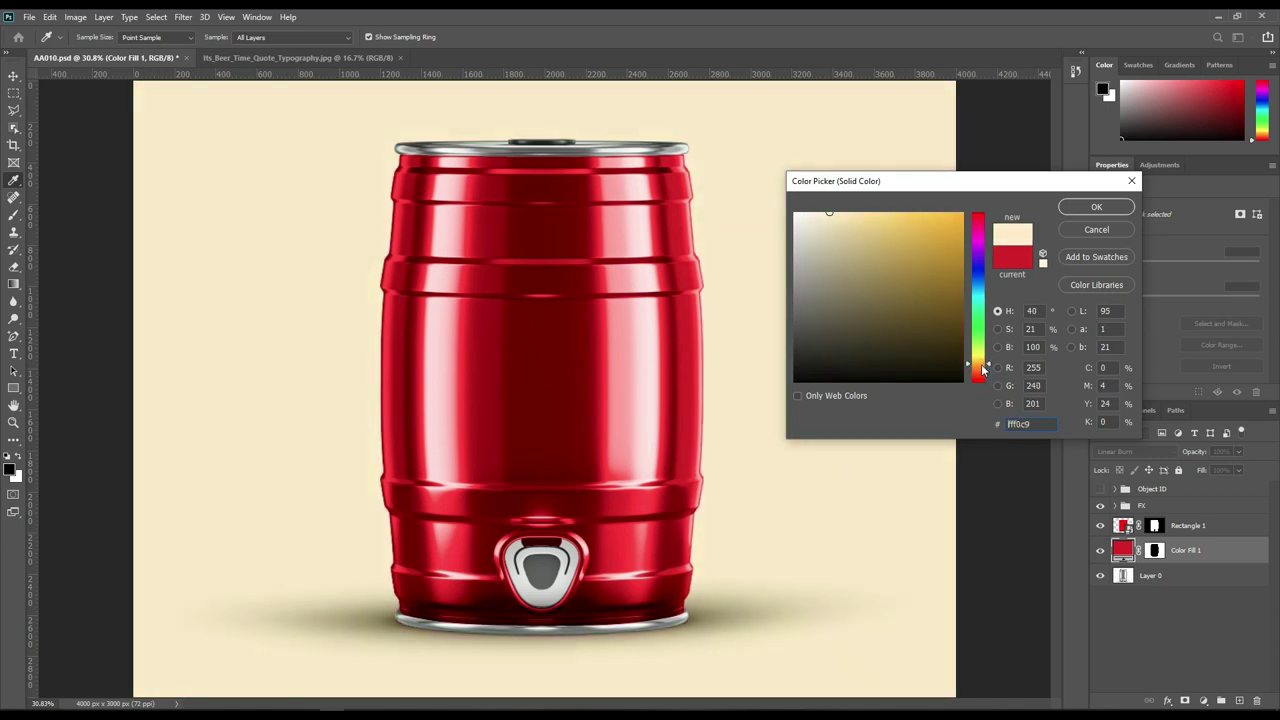
left_click(1096, 207)
left_click(978, 245)
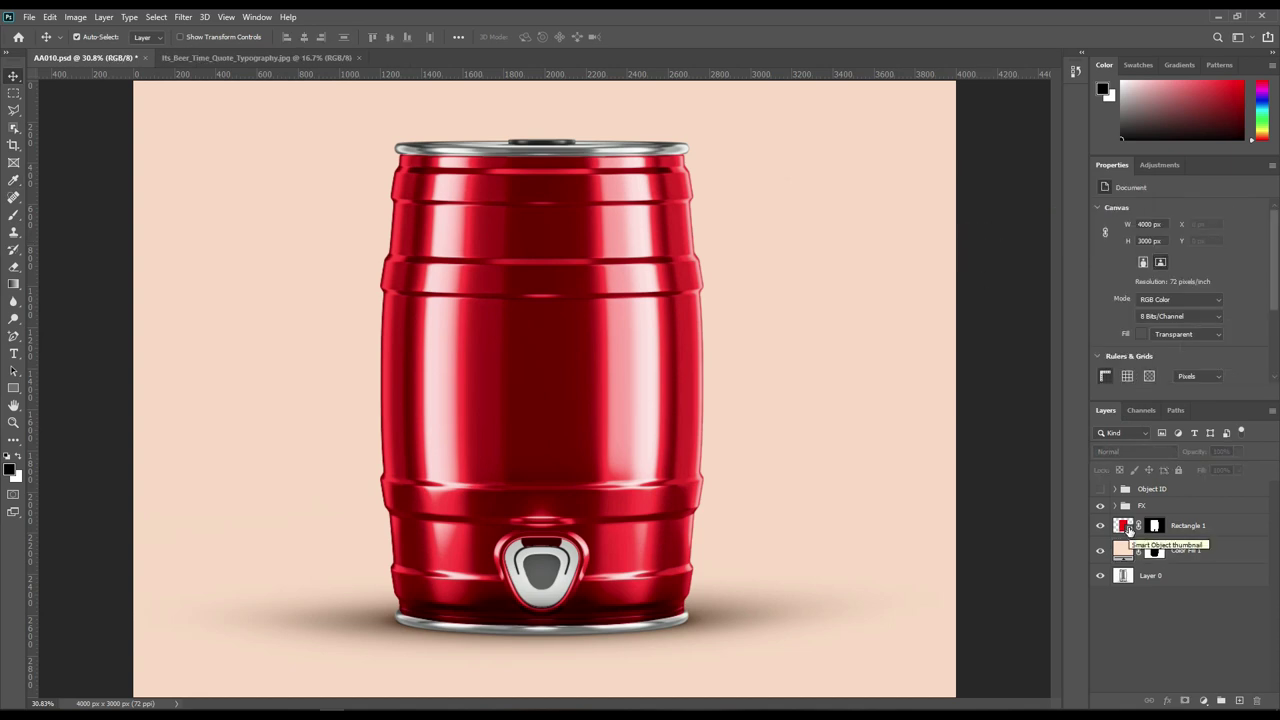
double_click(1128, 530)
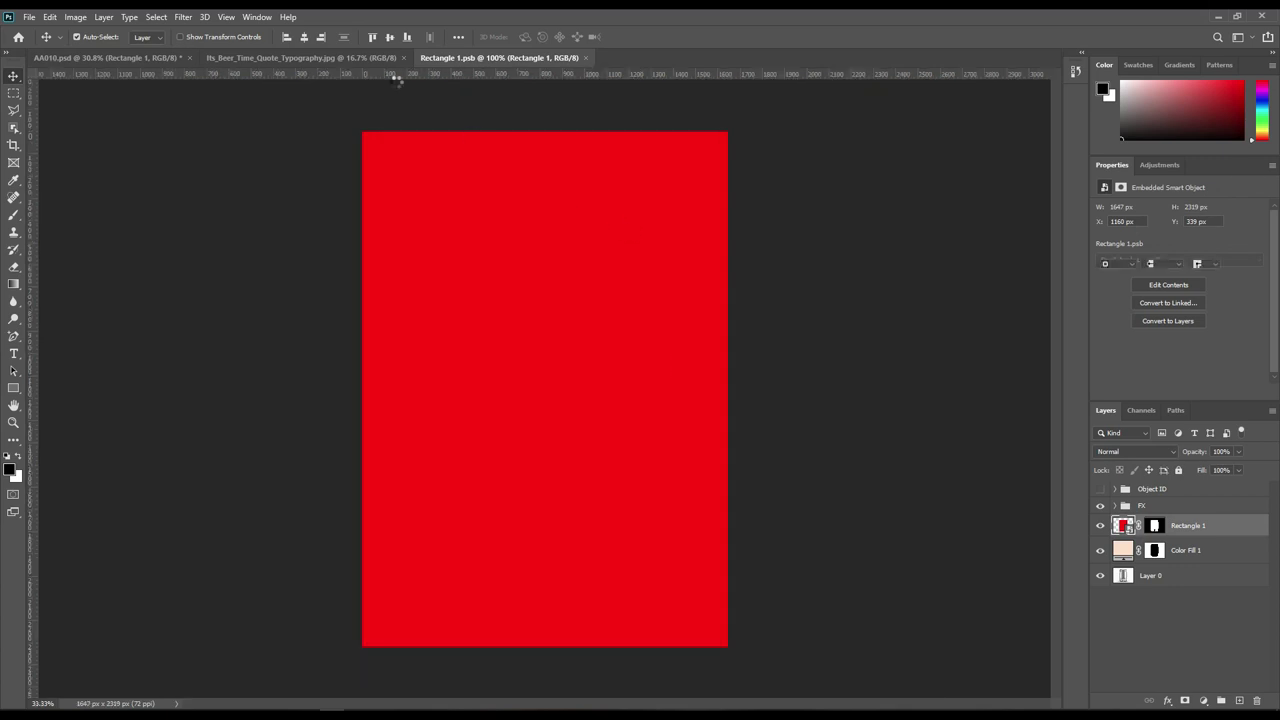
Drag the It's Beer Time typography artwork into Rectangle 1.psb and save it
left_click(358, 56)
left_click(482, 57)
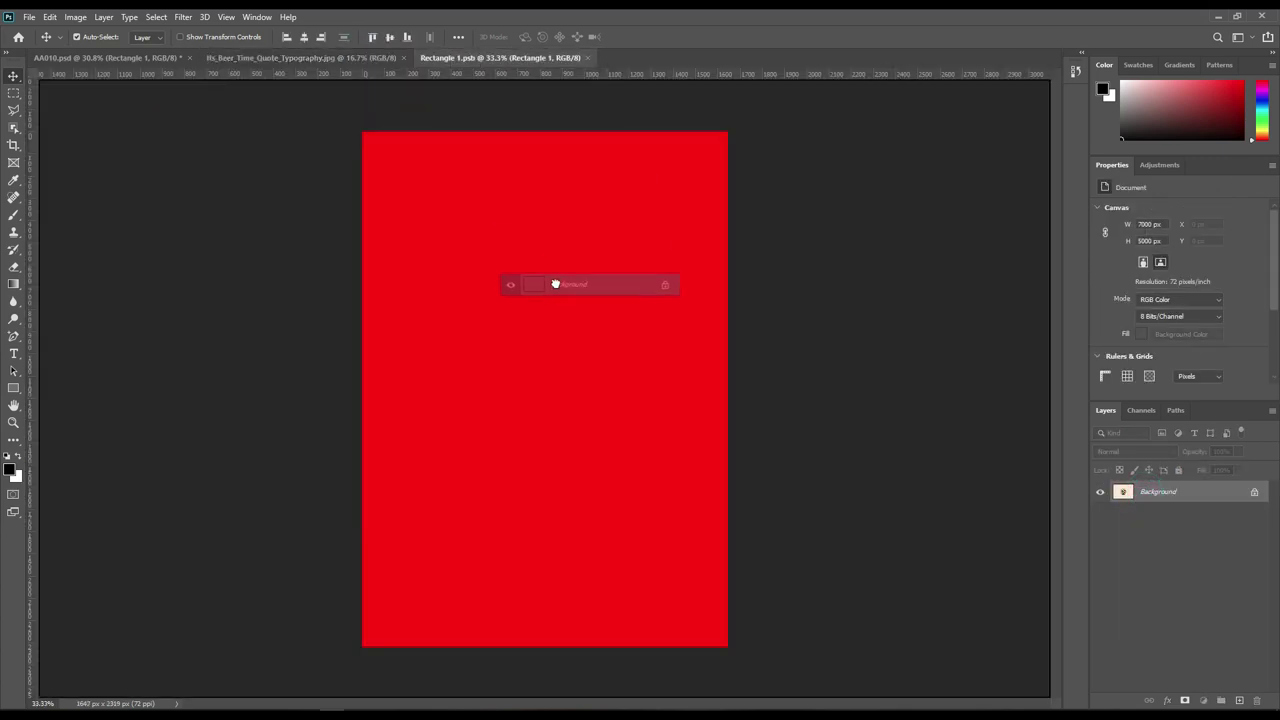
mouse_move(482, 57)
left_mouse_down()
mouse_move(560, 290)
mouse_move(540, 376)
left_mouse_up()
left_click(31, 16)
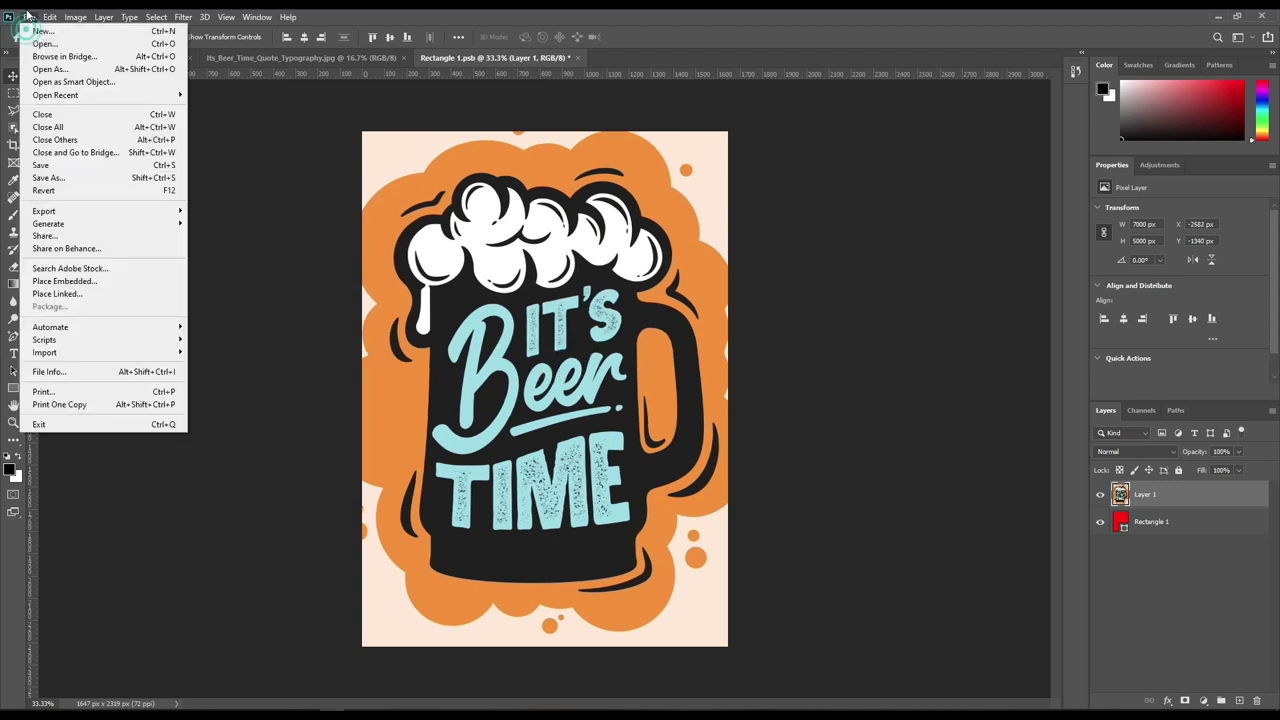
left_click(67, 166)
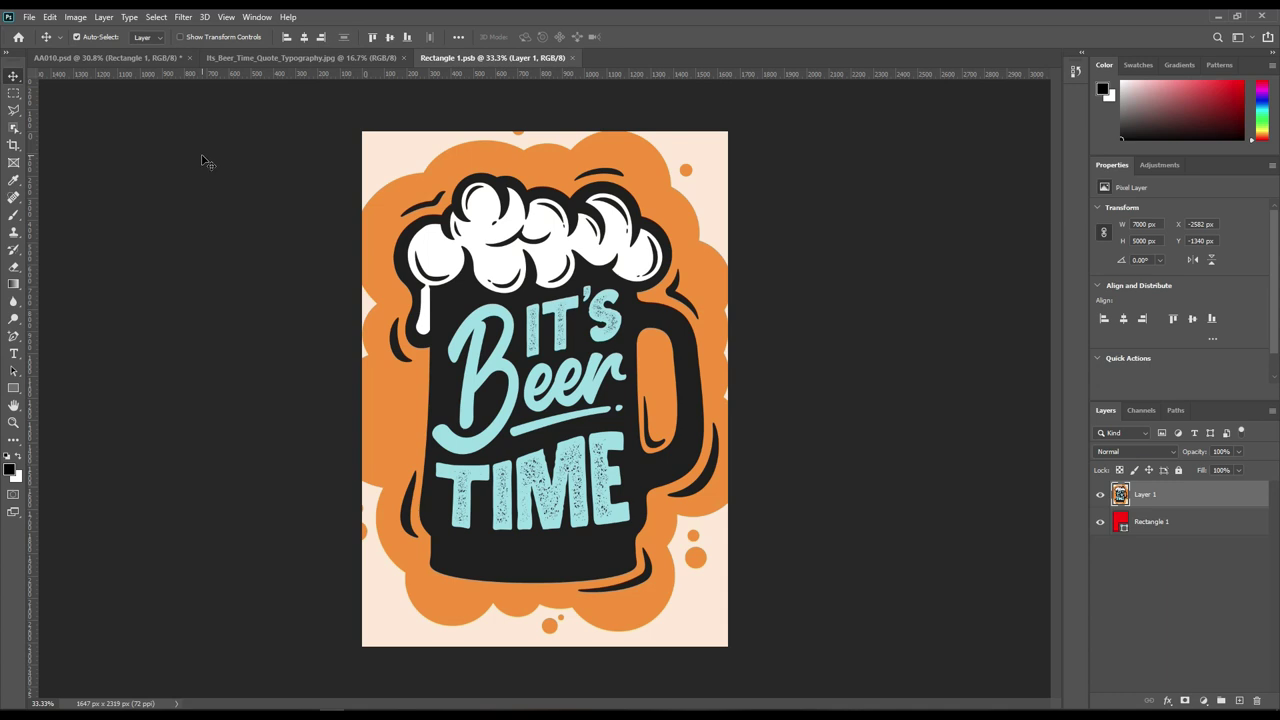
Back in AA010.psd, change Color Fill 1 to pale cream #ffedc1
left_click(165, 58)
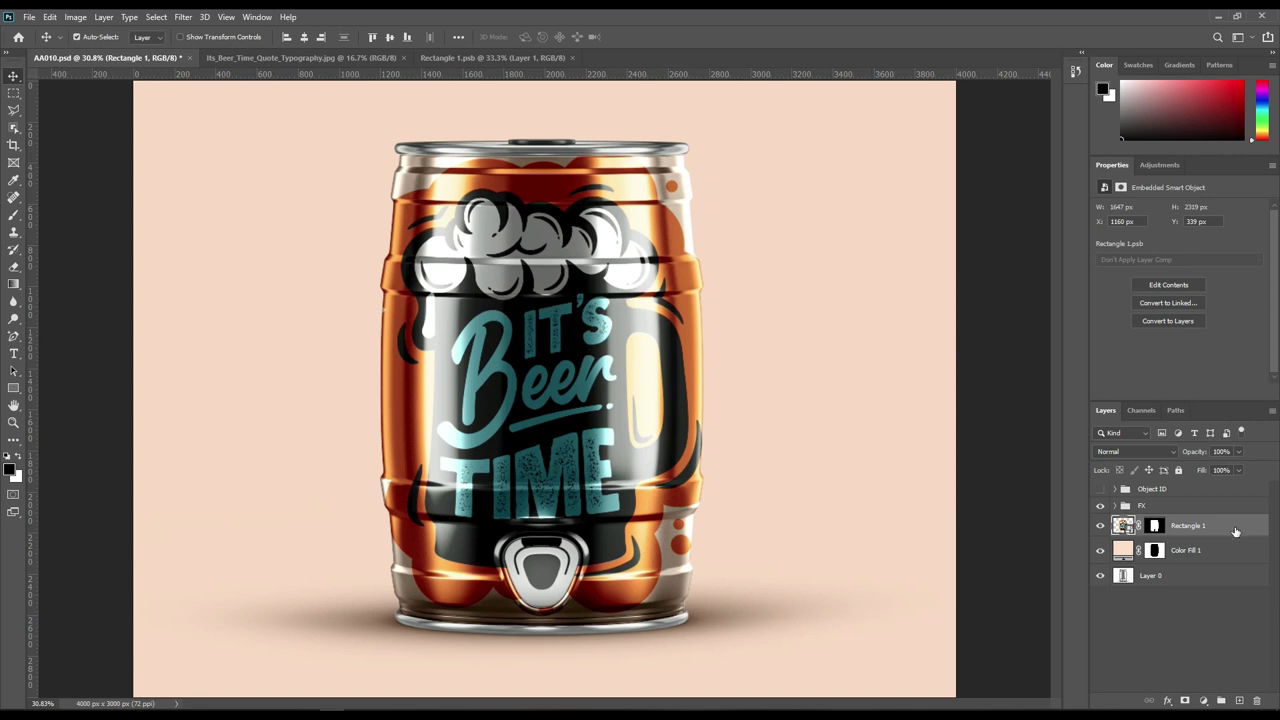
double_click(1121, 549)
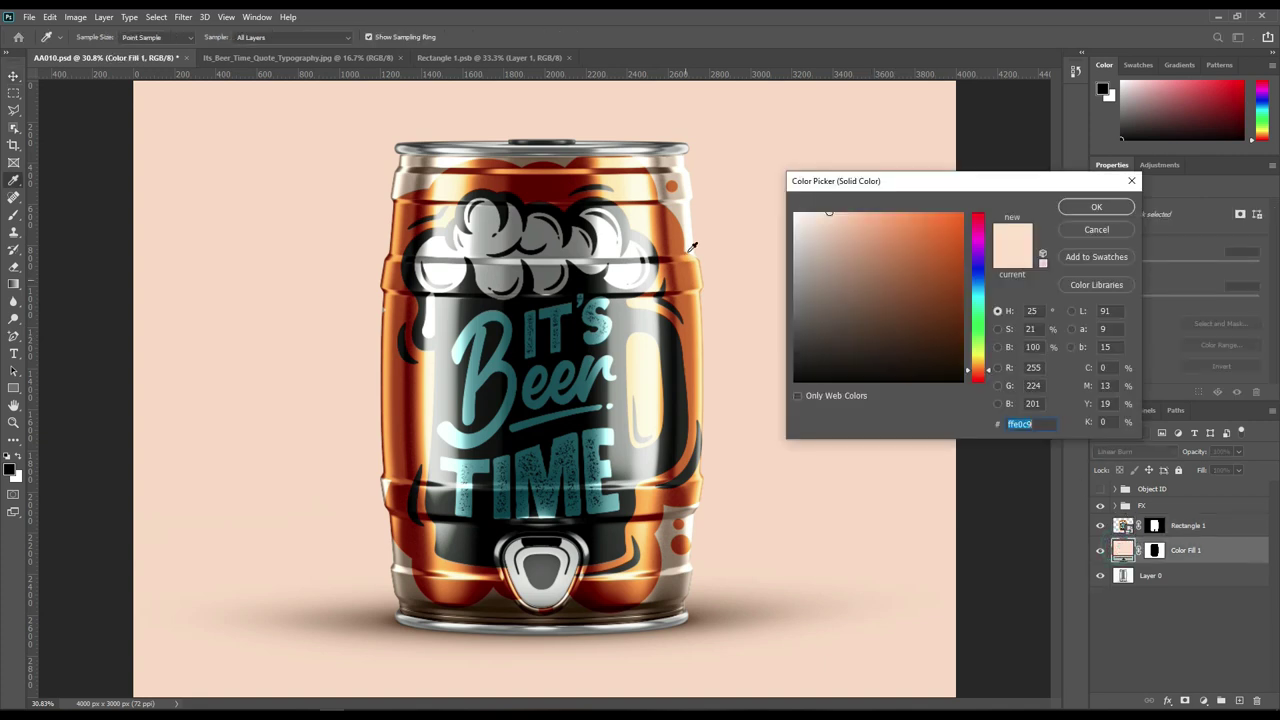
type("ffe199")
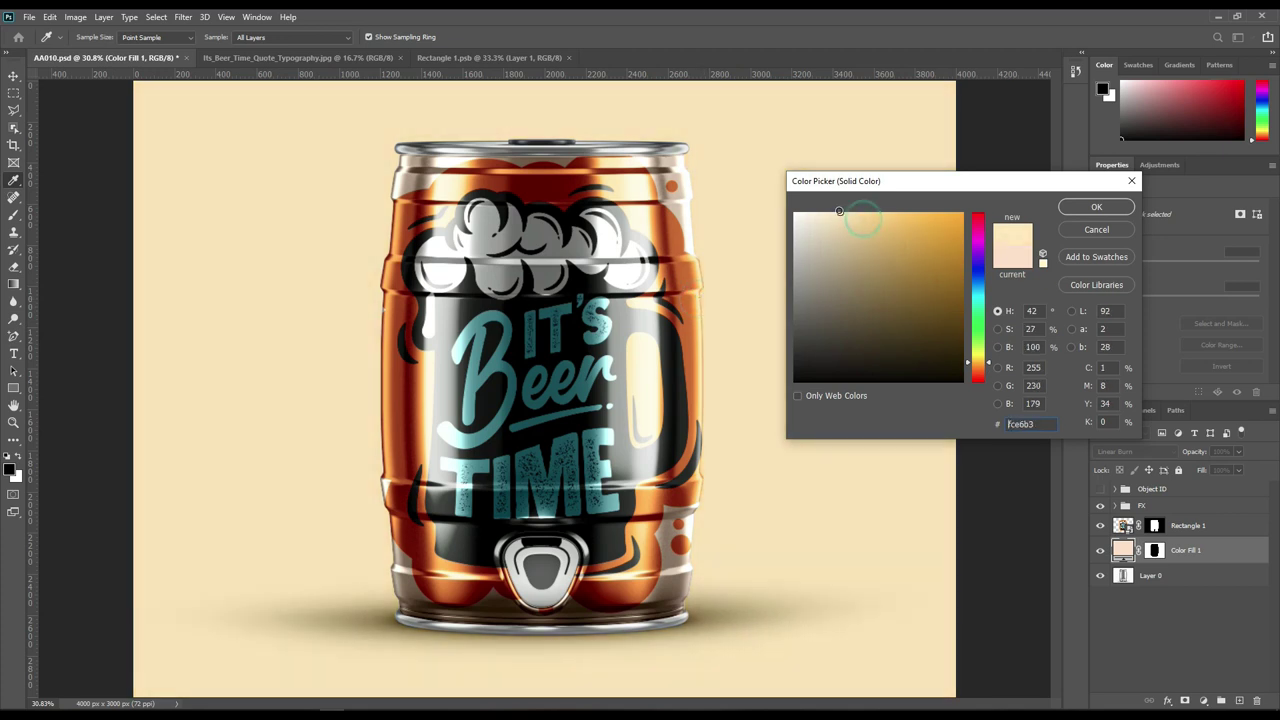
left_click_drag(863, 218, 837, 210)
left_click(1068, 207)
left_click(978, 229)
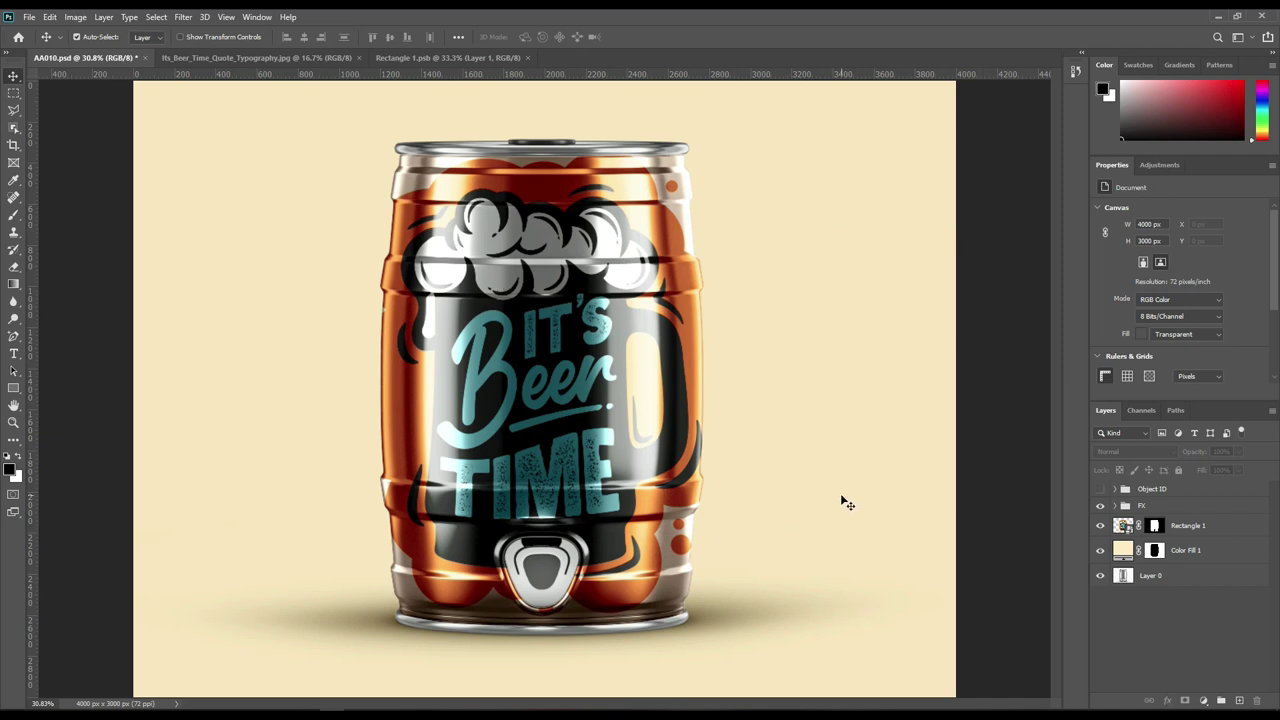
Briefly hide and reshow the label, keg effects and backdrop colour layers to compare
left_click(1100, 526)
left_click(1100, 526)
left_click(1100, 506)
left_click(1100, 506)
left_click(1100, 550)
left_click(1100, 550)
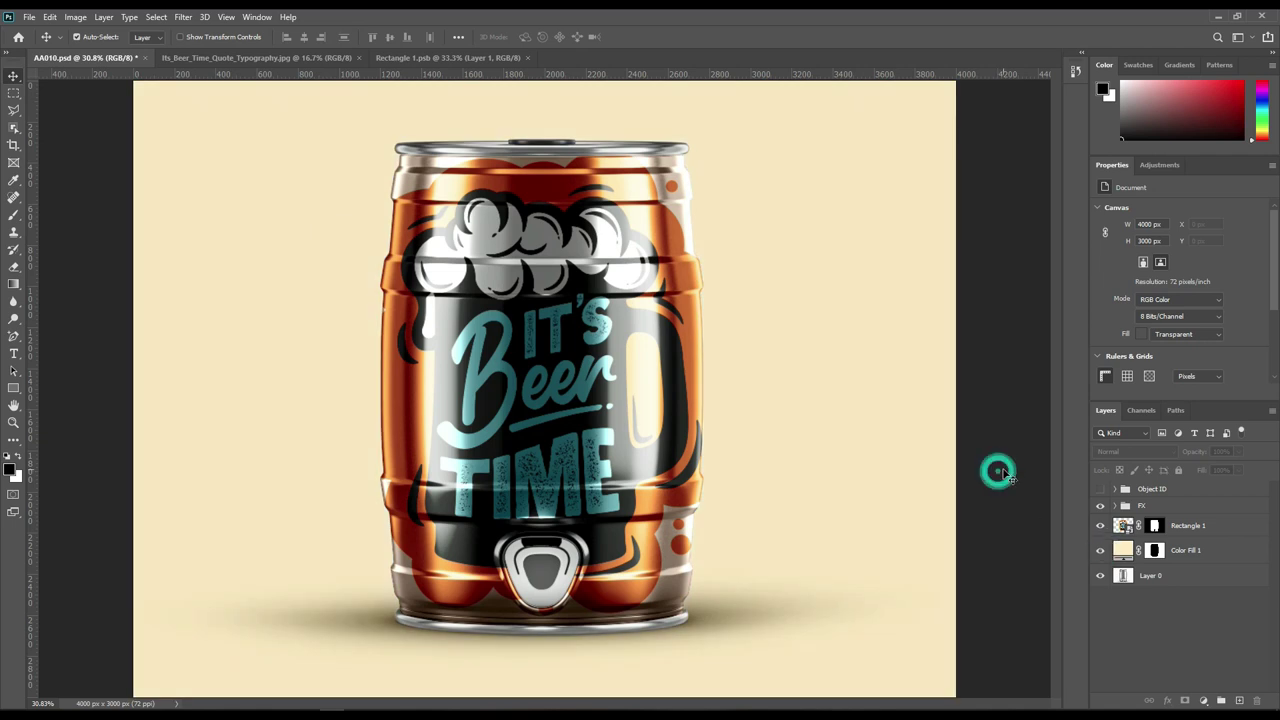
Give Rectangle 1 and Color Fill 1 a red layer colour tag, then deselect them
left_click(1187, 525)
left_click(1190, 553, "shift")
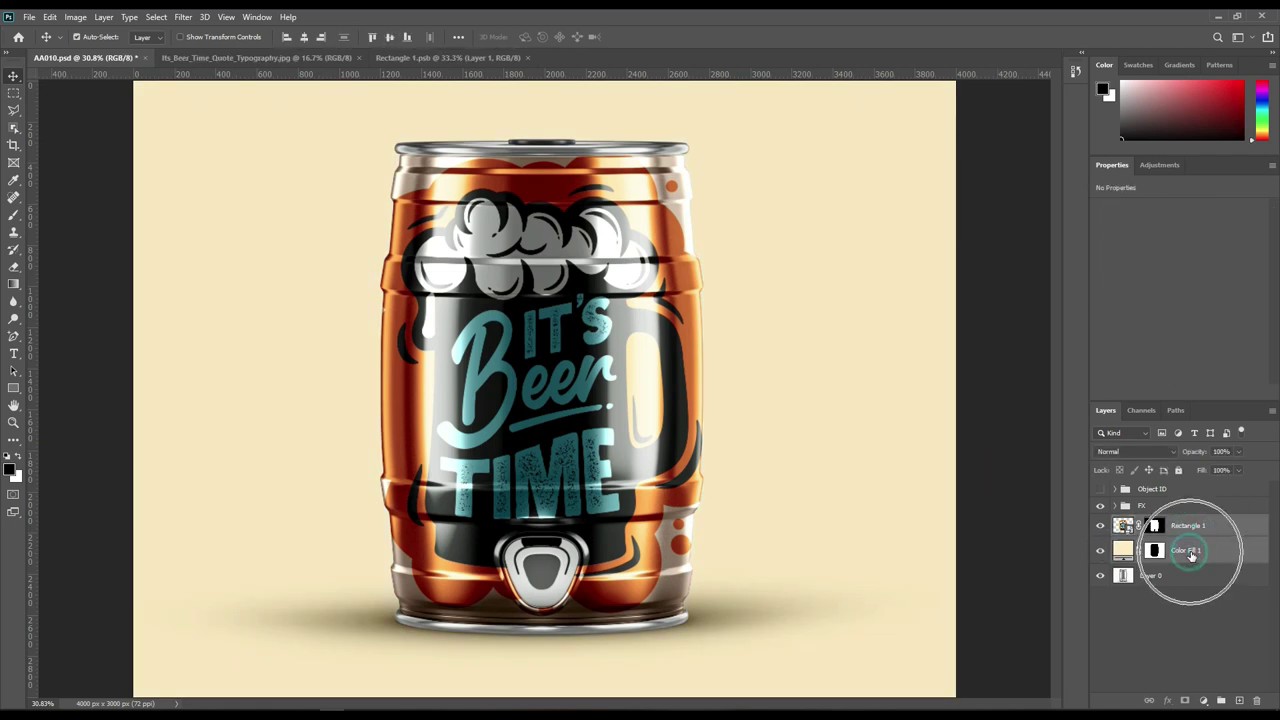
right_click(1190, 551)
left_click(1062, 597)
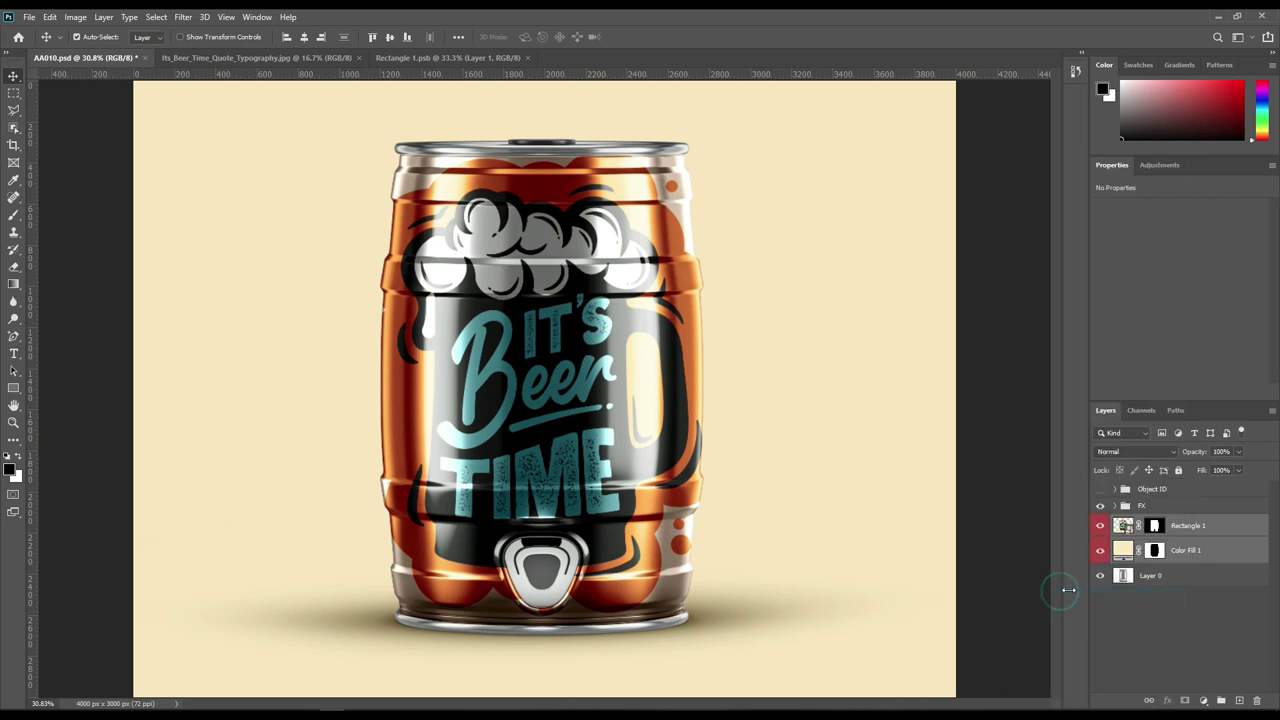
left_click(1008, 550)
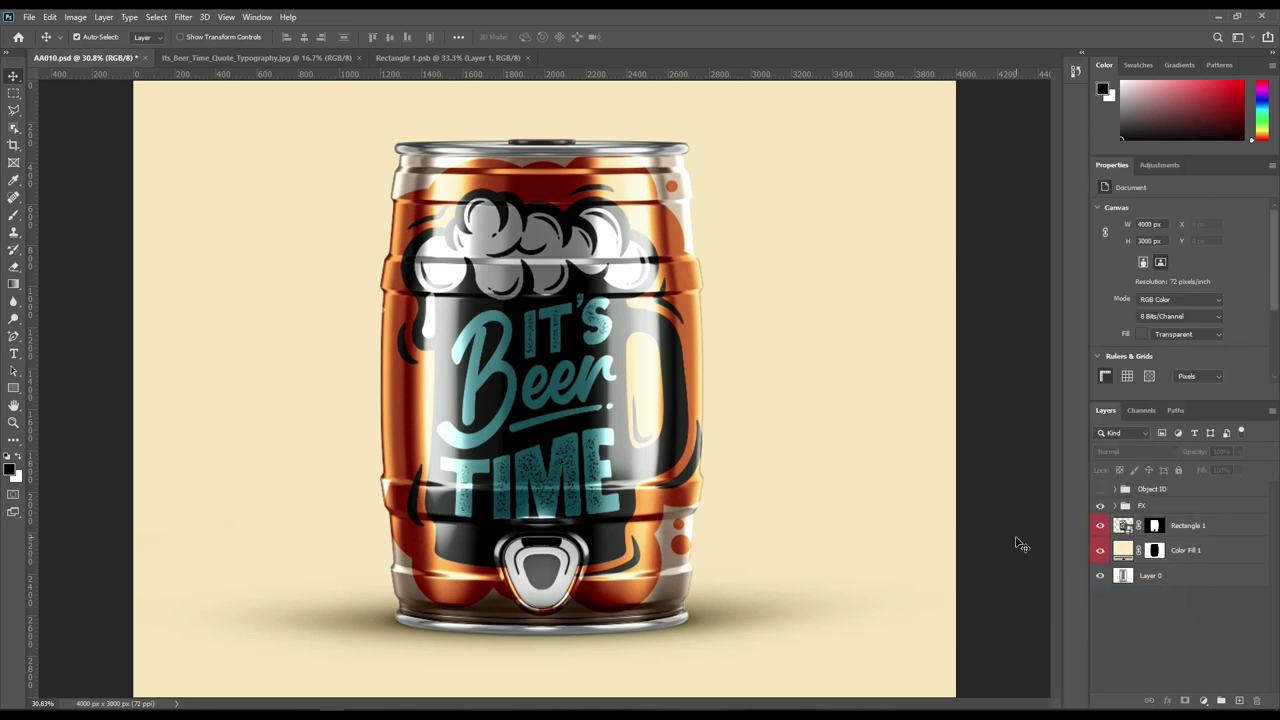